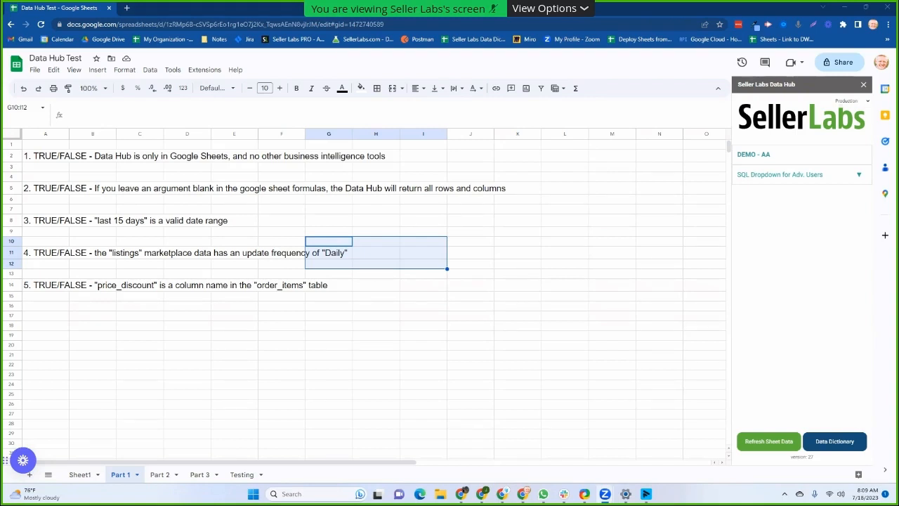
pyautogui.click(398, 346)
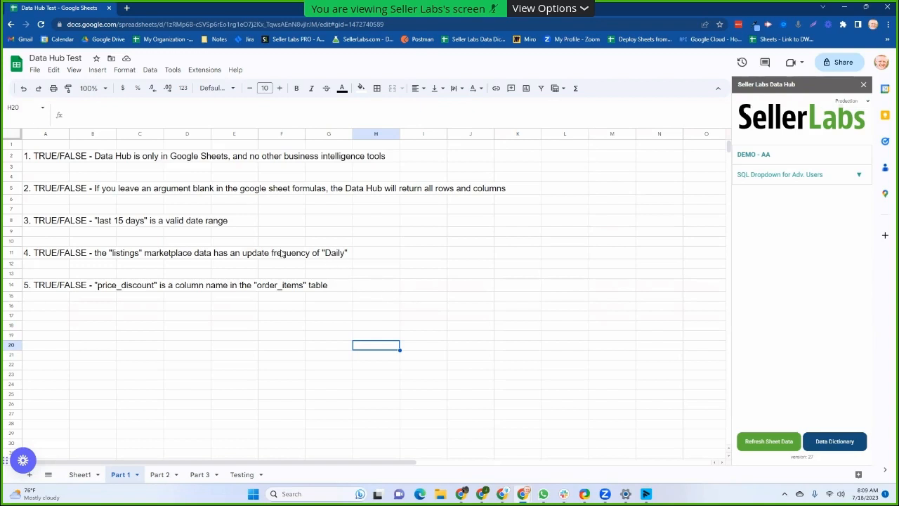
pyautogui.click(51, 171)
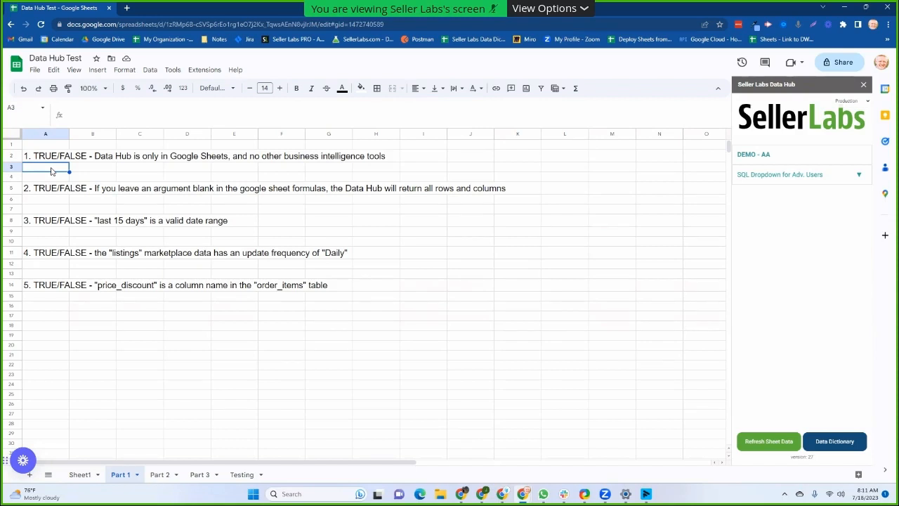
pyautogui.click(39, 202)
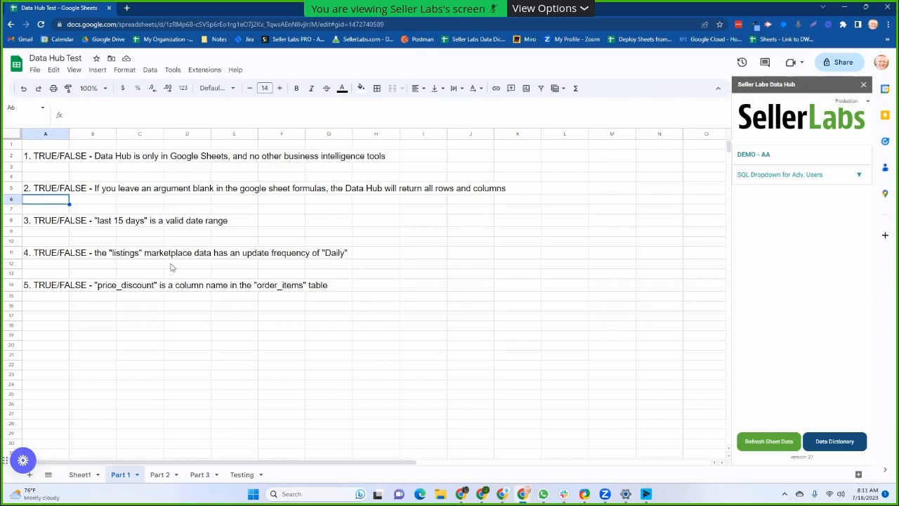
pyautogui.click(246, 476)
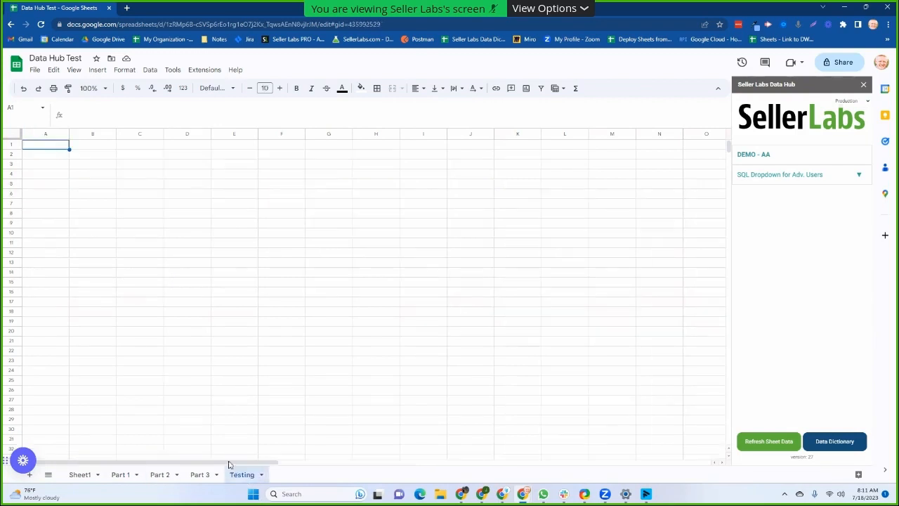
pyautogui.click(130, 475)
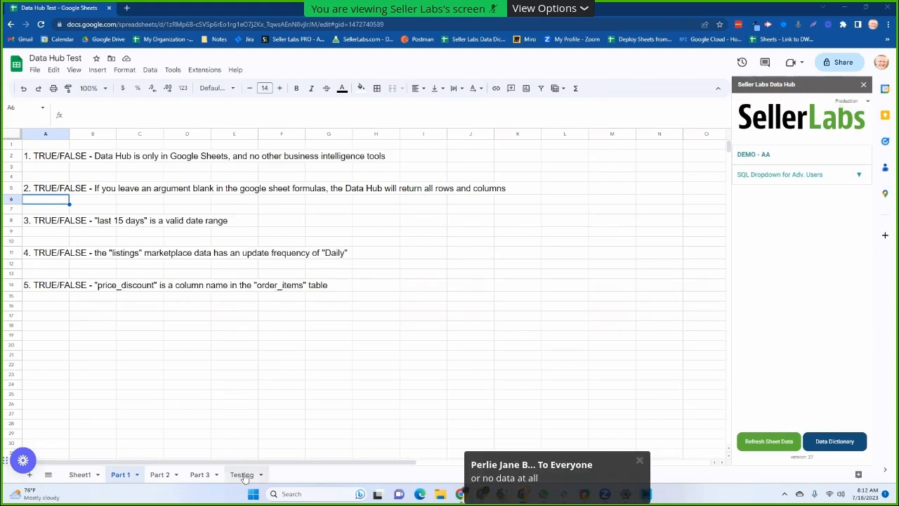
pyautogui.click(42, 191)
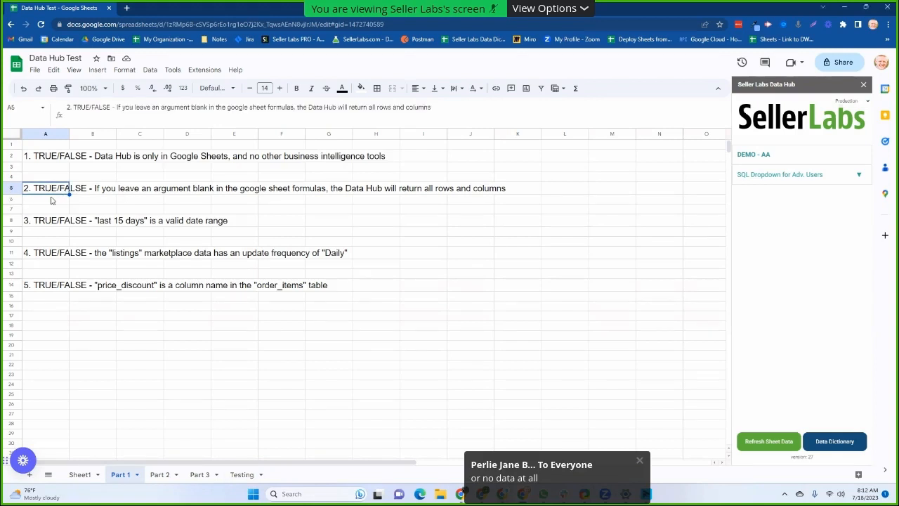
pyautogui.click(50, 202)
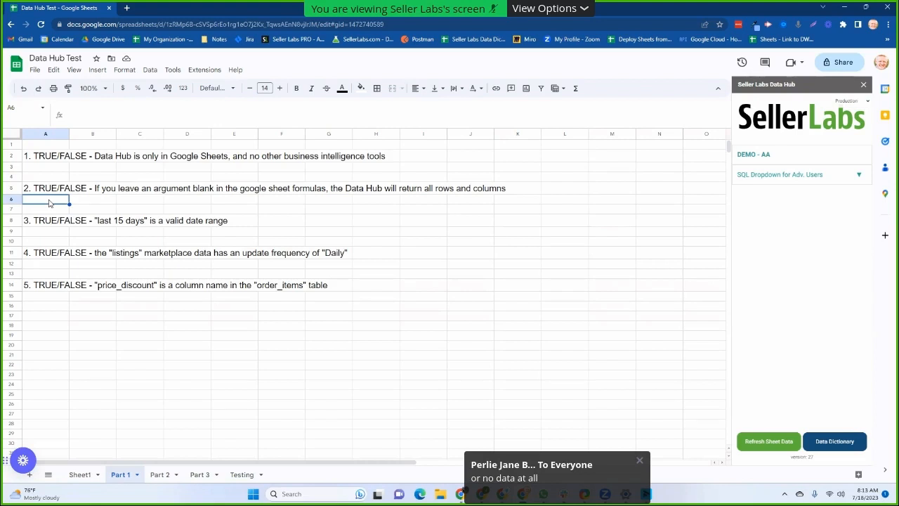
# - Enter the formula =sl_raw_orders() with all arguments blank in cell A1 of the Testing sheet and look over the returned order data
pyautogui.click(241, 475)
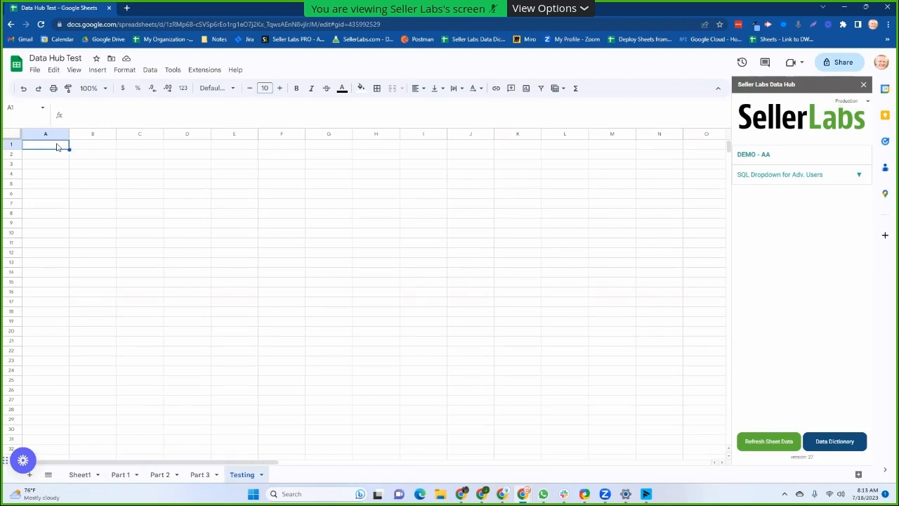
pyautogui.write('sl')
pyautogui.press('BackSpace')
pyautogui.write('=sl_')
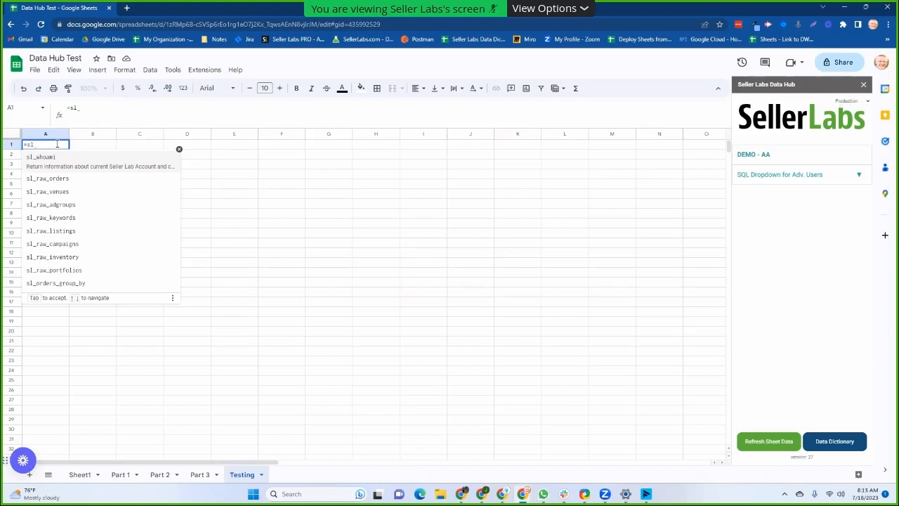
pyautogui.write('o')
pyautogui.press('BackSpace')
pyautogui.write('raw')
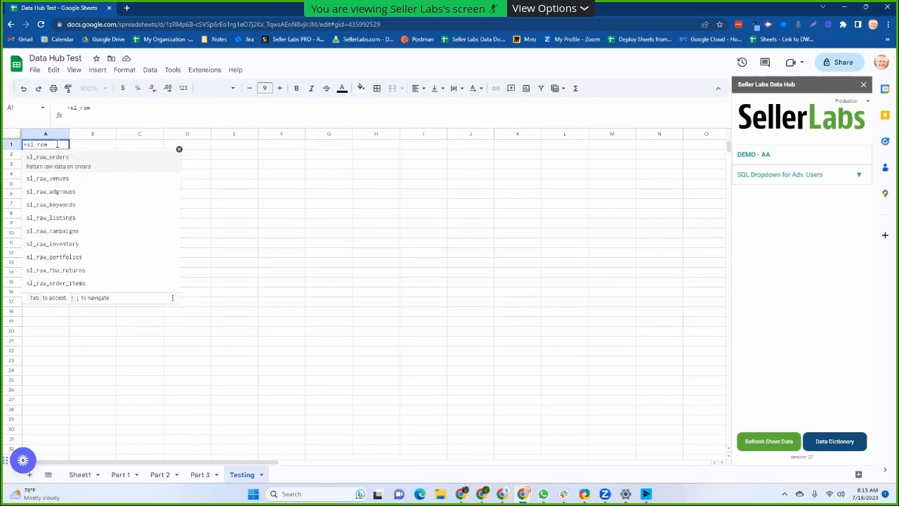
pyautogui.click(60, 162)
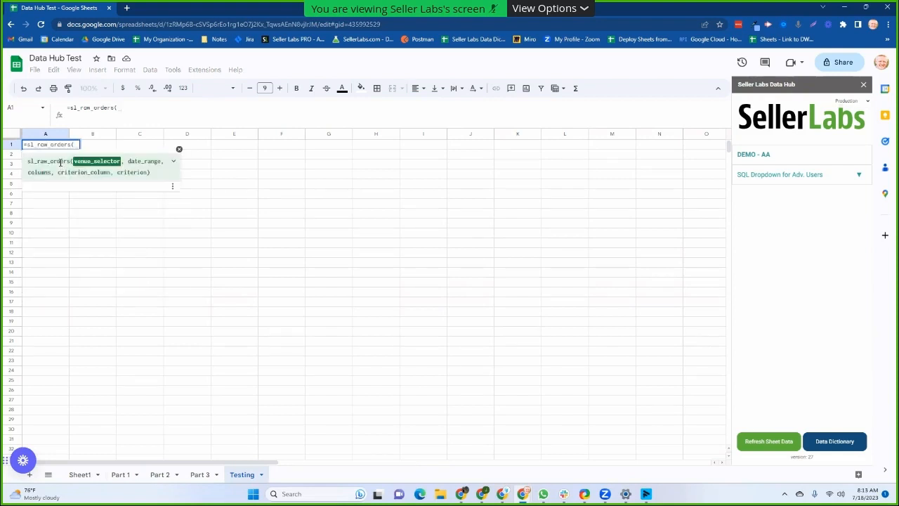
pyautogui.press('Return')
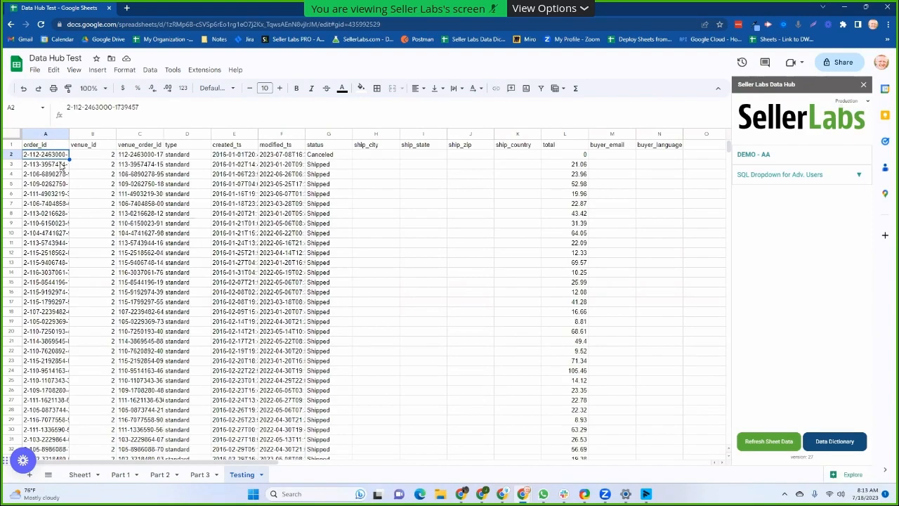
pyautogui.click(42, 145)
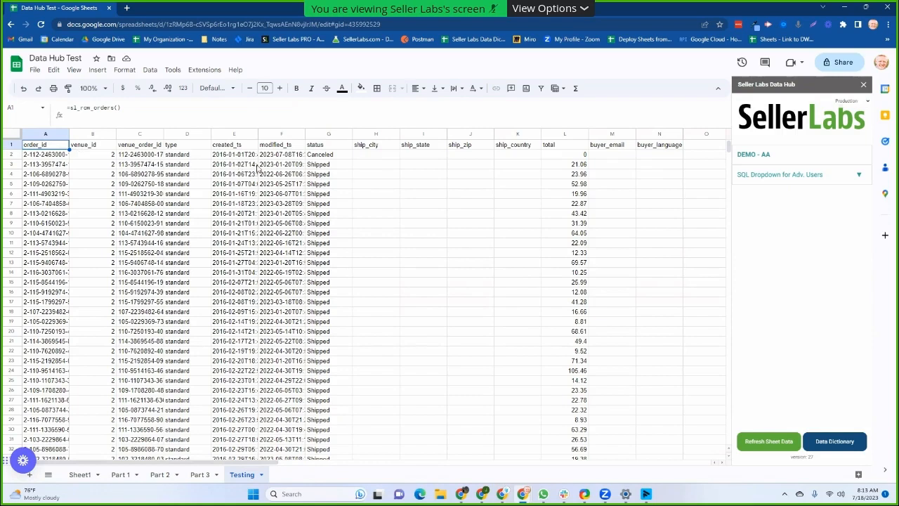
pyautogui.moveTo(162, 462); pyautogui.dragTo(116, 463)
pyautogui.scroll(-9, 390, 232)
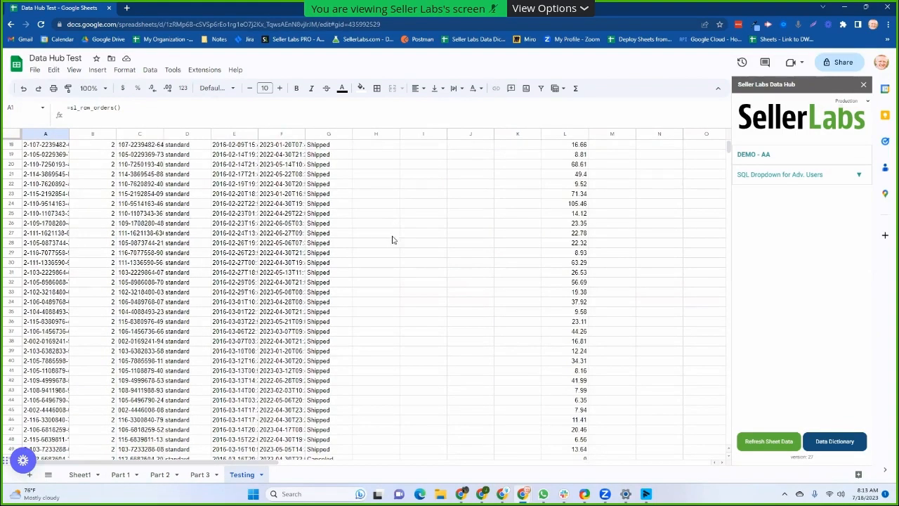
pyautogui.scroll(9, 390, 281)
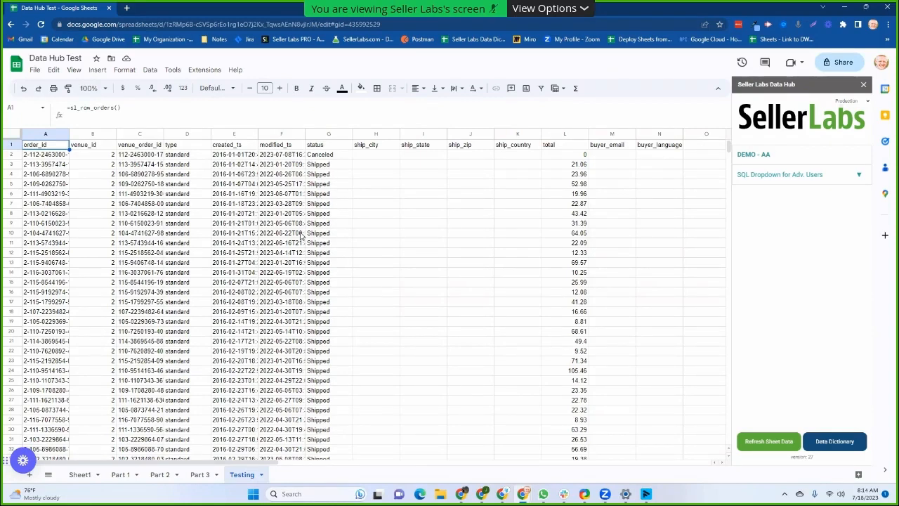
pyautogui.doubleClick(51, 145)
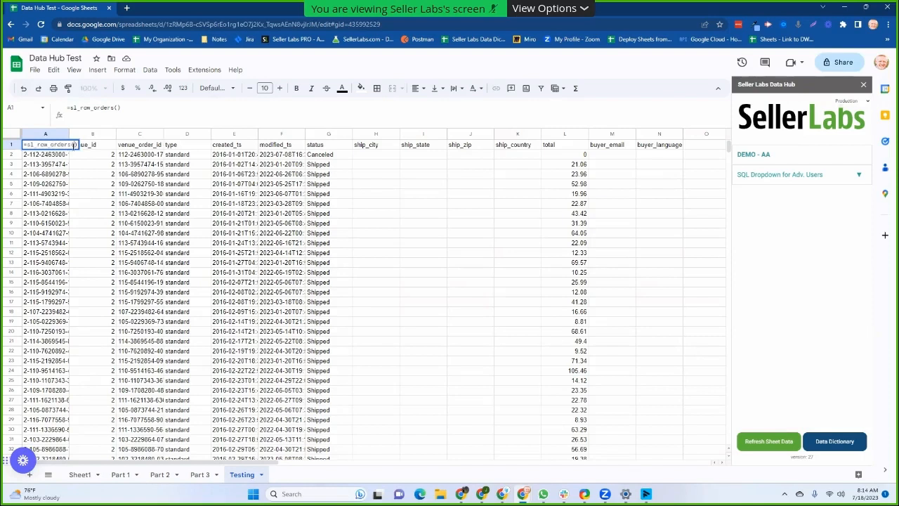
pyautogui.click(76, 144)
pyautogui.write('"')
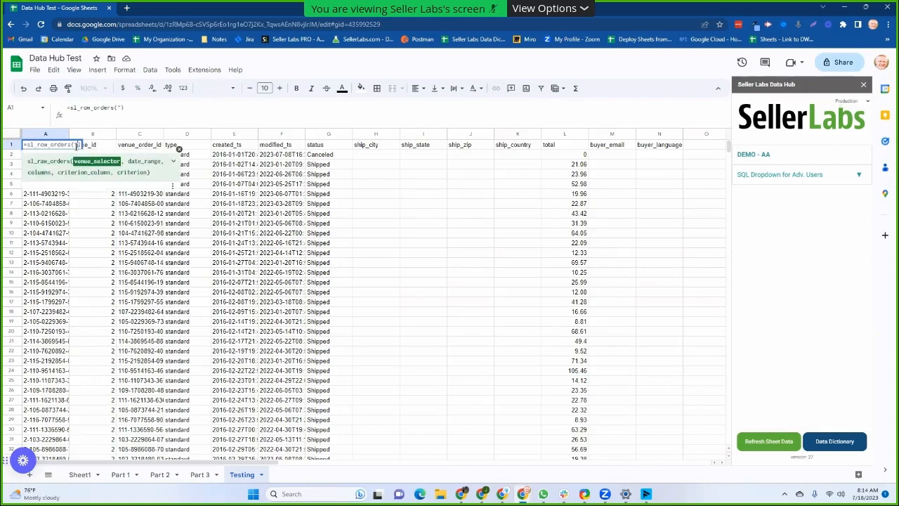
pyautogui.write('united')
pyautogui.press('BackSpace')
pyautogui.press('BackSpace')
pyautogui.press('BackSpace')
pyautogui.press('BackSpace')
pyautogui.press('BackSpace')
pyautogui.press('BackSpace')
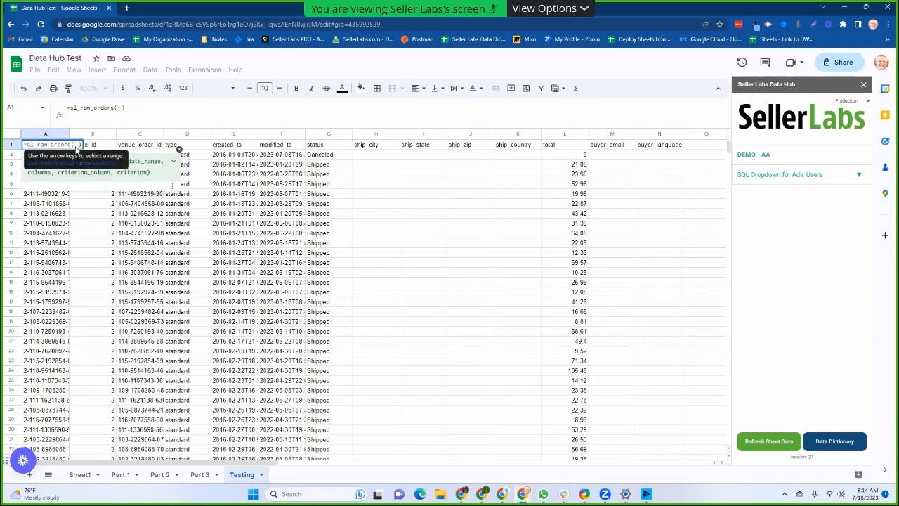
# - Delete the sl_raw_orders formula from cell A1 of the Testing sheet
pyautogui.press('BackSpace')
pyautogui.press('BackSpace')
pyautogui.press('BackSpace')
pyautogui.press('BackSpace')
pyautogui.press('BackSpace')
pyautogui.press('BackSpace')
pyautogui.press('BackSpace')
pyautogui.press('BackSpace')
pyautogui.press('BackSpace')
pyautogui.press('BackSpace')
pyautogui.press('BackSpace')
pyautogui.press('BackSpace')
pyautogui.press('BackSpace')
pyautogui.press('BackSpace')
pyautogui.press('BackSpace')
pyautogui.press('BackSpace')
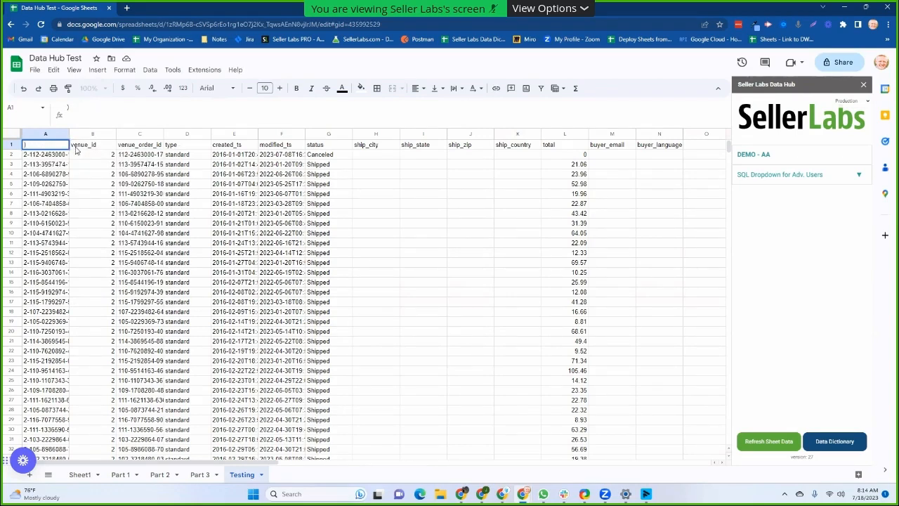
pyautogui.press('Delete')
pyautogui.press('Return')
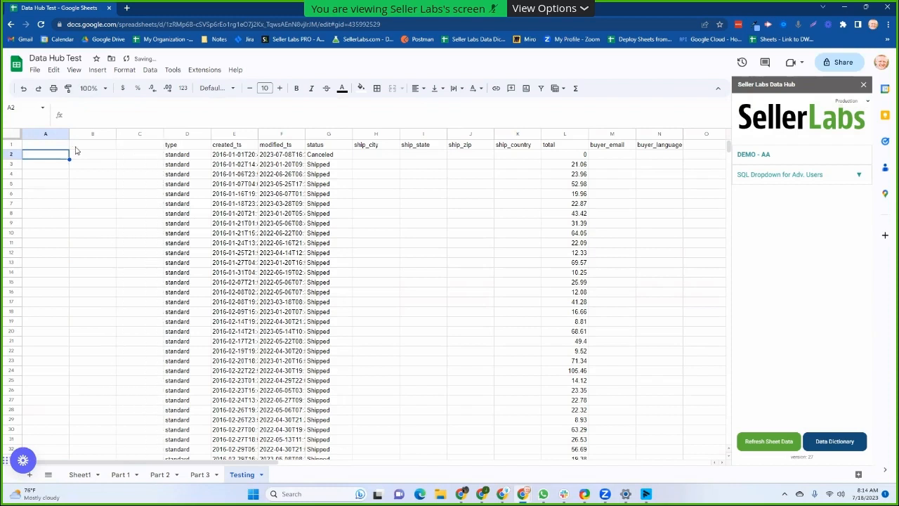
pyautogui.click(66, 145)
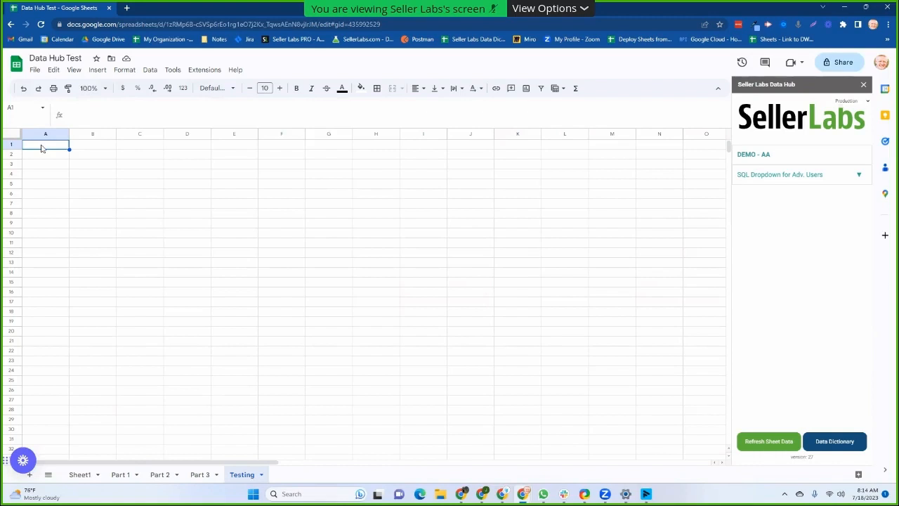
# - For question 3 on the Part 1 sheet, examine the available date ranges in the Data Dictionary's Formula Metrics
pyautogui.click(124, 481)
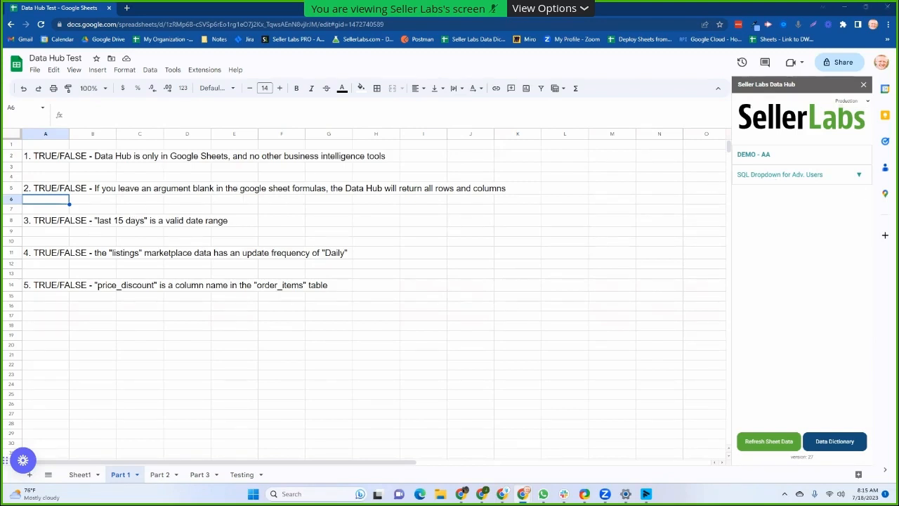
pyautogui.click(58, 222)
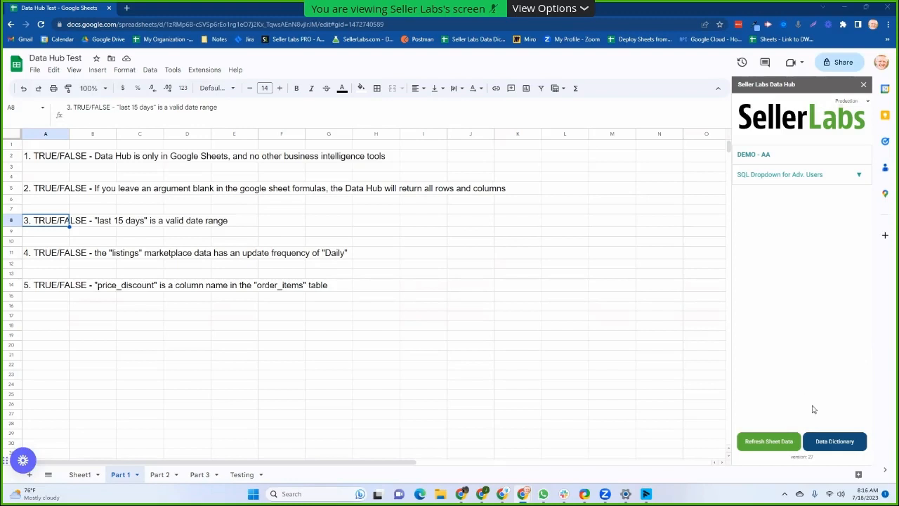
pyautogui.click(835, 444)
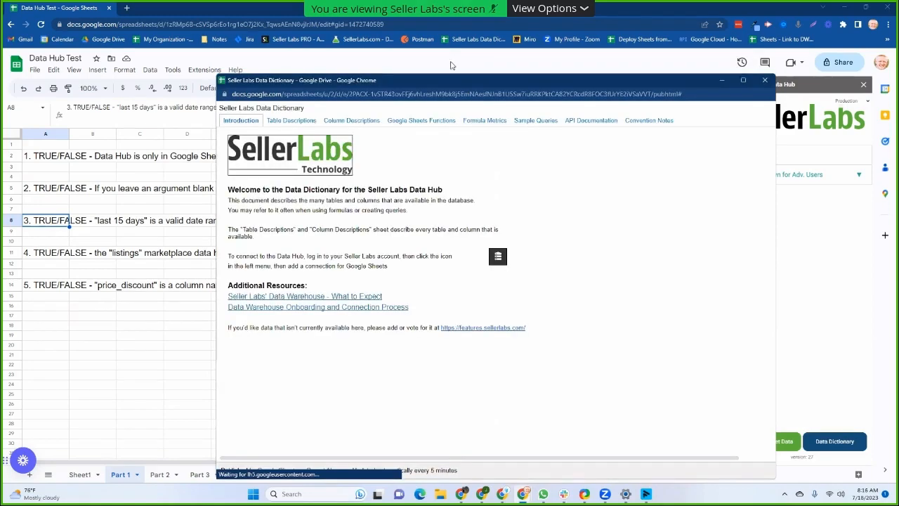
pyautogui.click(466, 95)
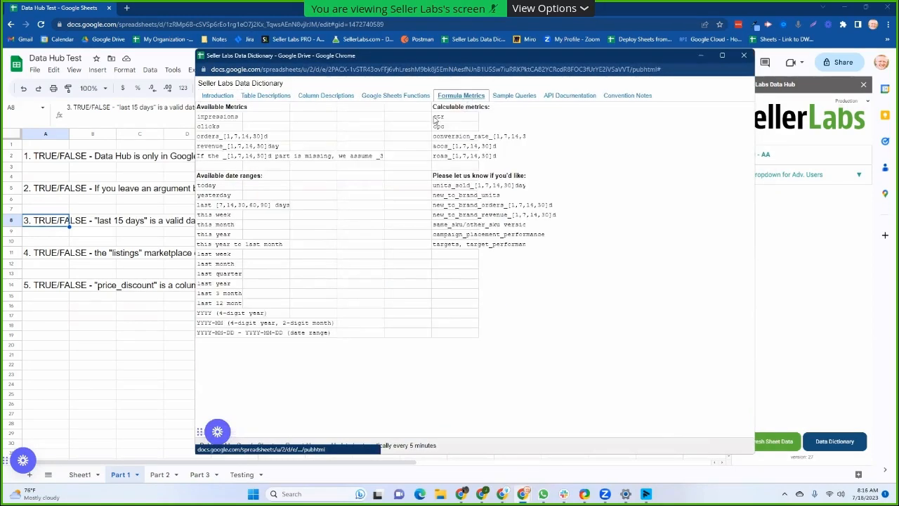
pyautogui.moveTo(311, 60); pyautogui.dragTo(396, 60)
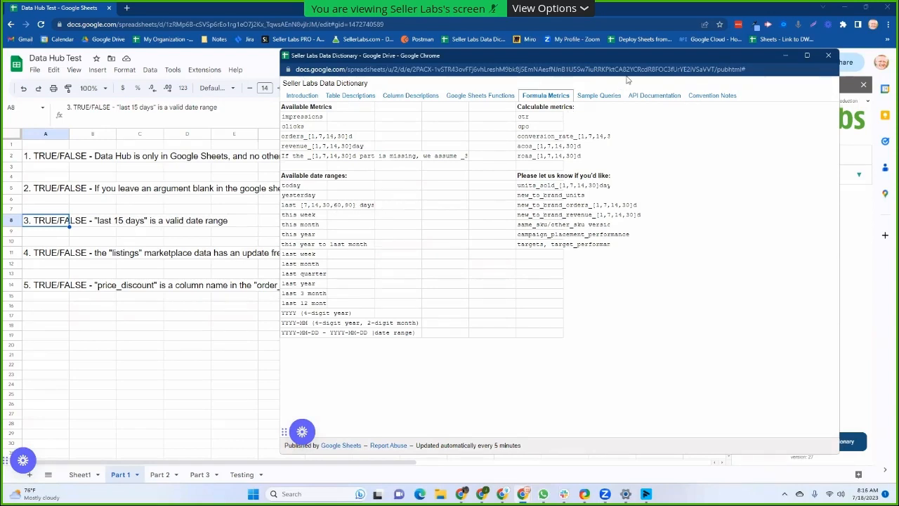
pyautogui.click(829, 57)
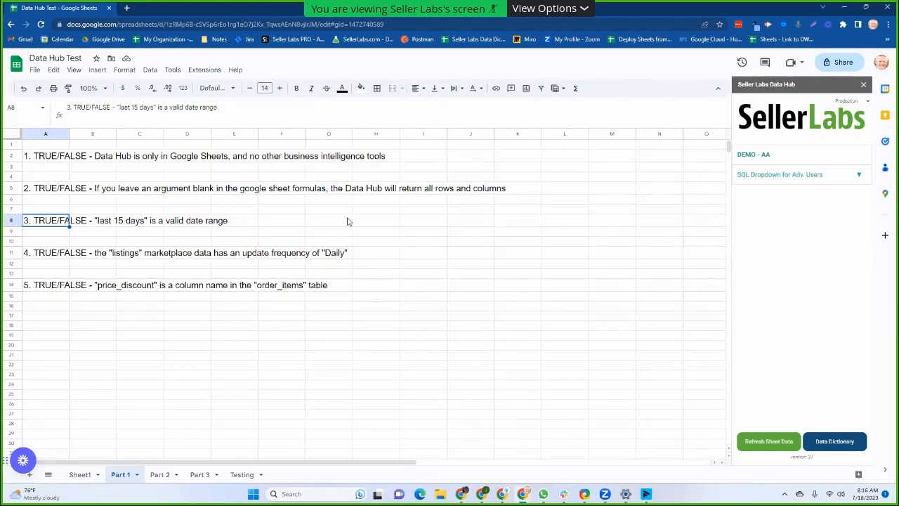
# - For question 4, examine the update frequency of the listings table in the Data Dictionary's Table Descriptions, keeping the question visible beside it
pyautogui.click(43, 257)
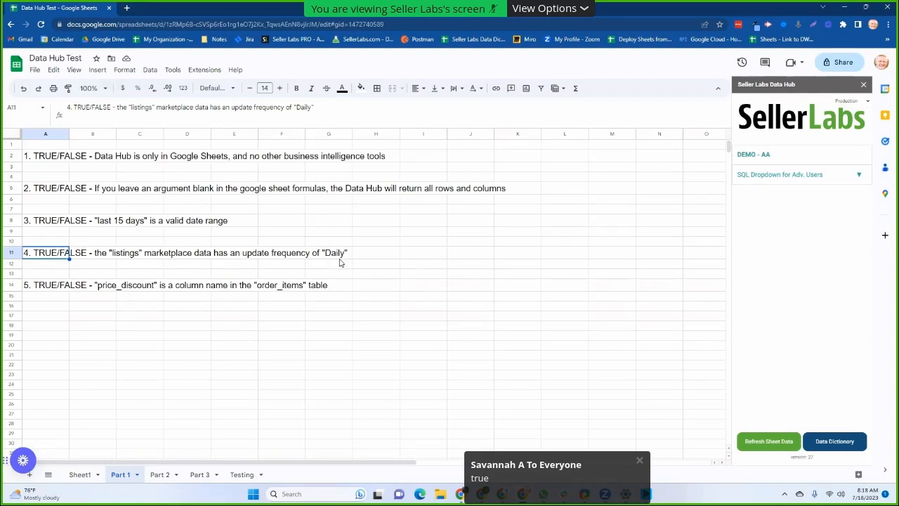
pyautogui.moveTo(52, 259); pyautogui.dragTo(347, 261)
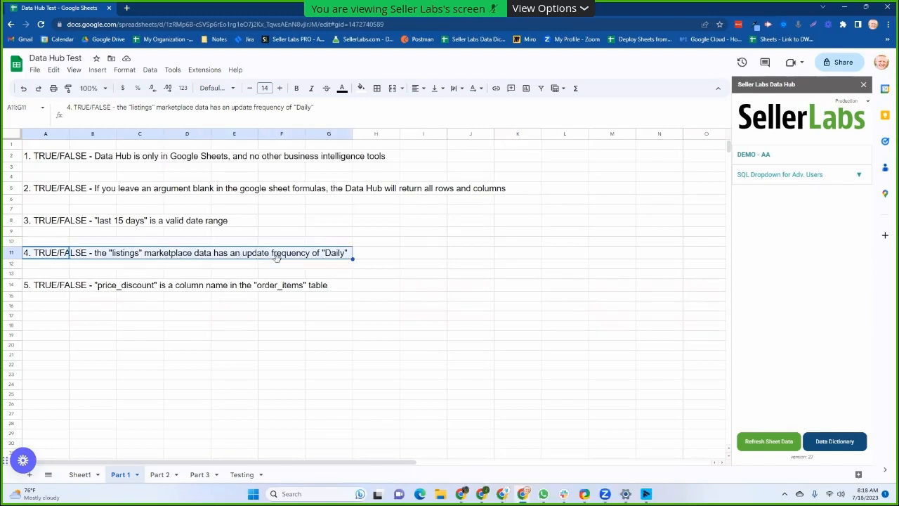
pyautogui.click(835, 441)
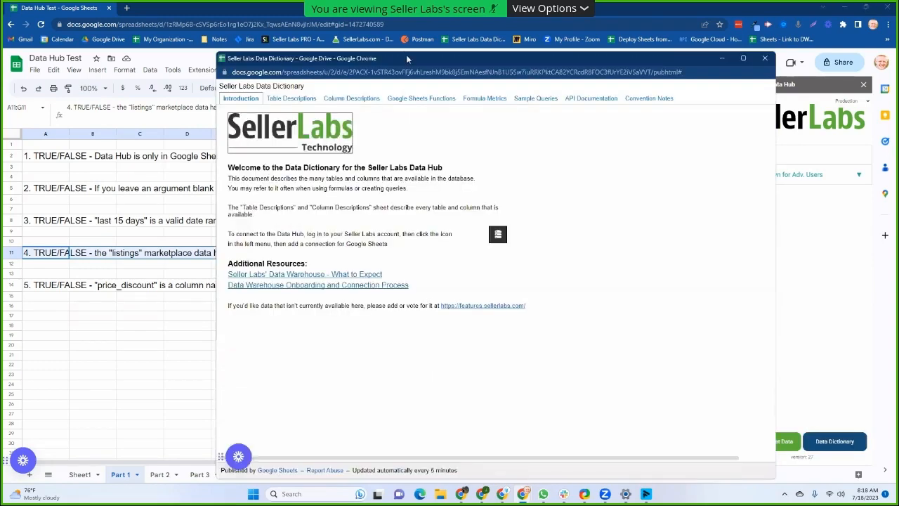
pyautogui.moveTo(413, 60); pyautogui.dragTo(515, 49)
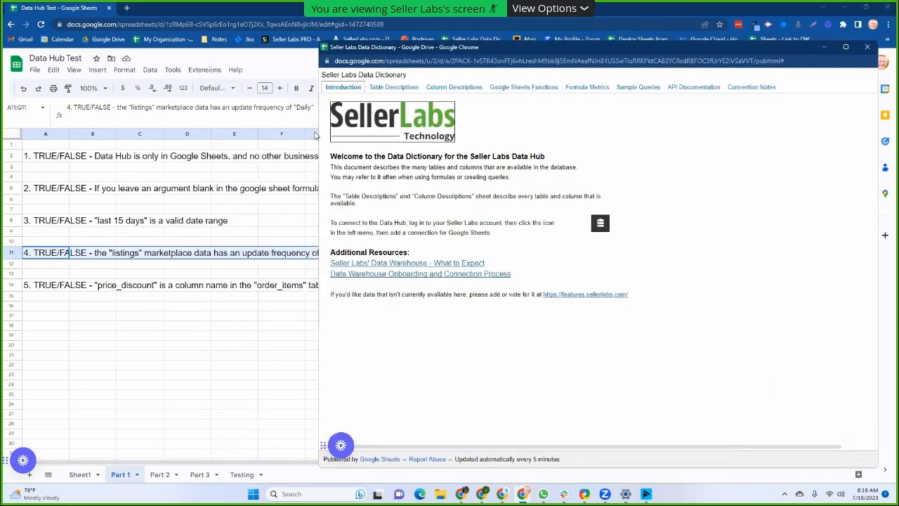
pyautogui.moveTo(317, 131); pyautogui.dragTo(353, 132)
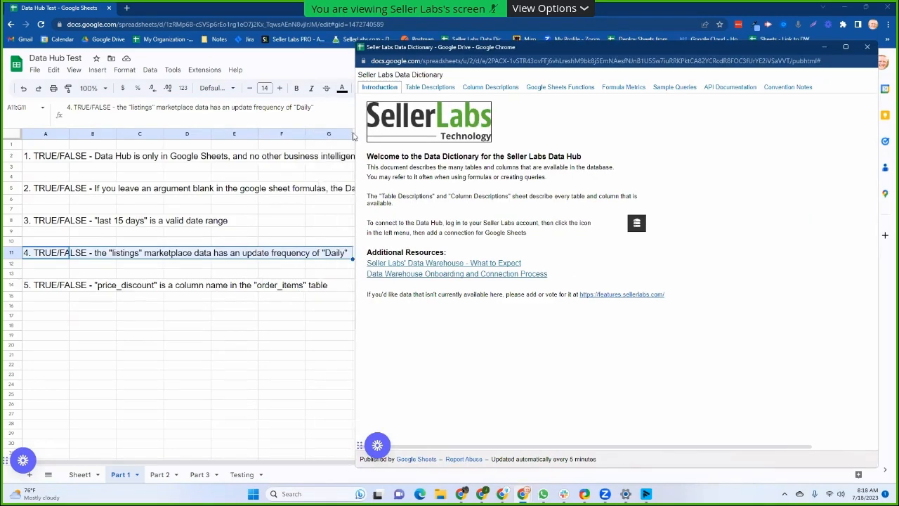
pyautogui.click(436, 93)
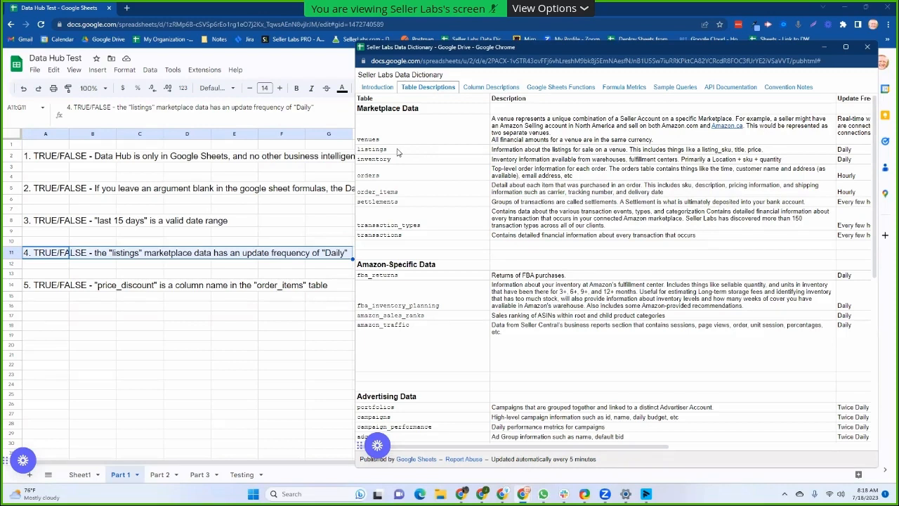
pyautogui.moveTo(491, 152); pyautogui.dragTo(857, 153)
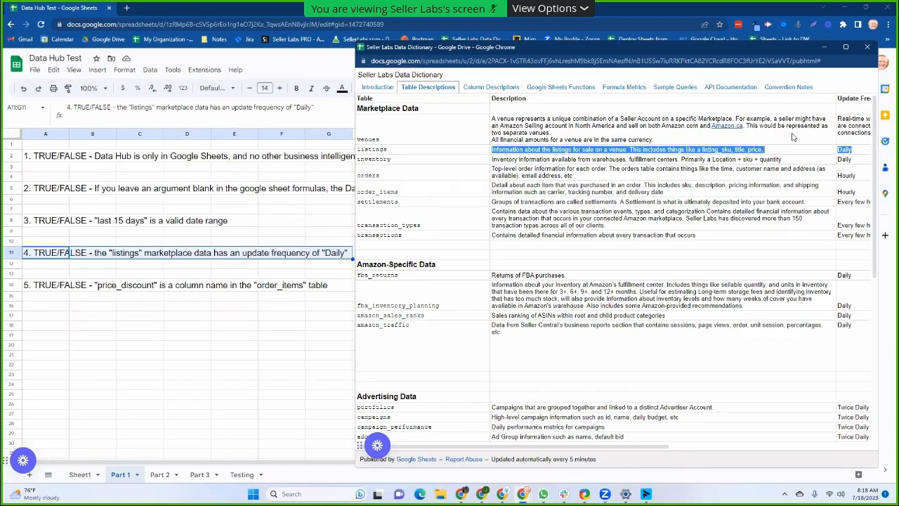
pyautogui.moveTo(763, 46); pyautogui.dragTo(716, 19)
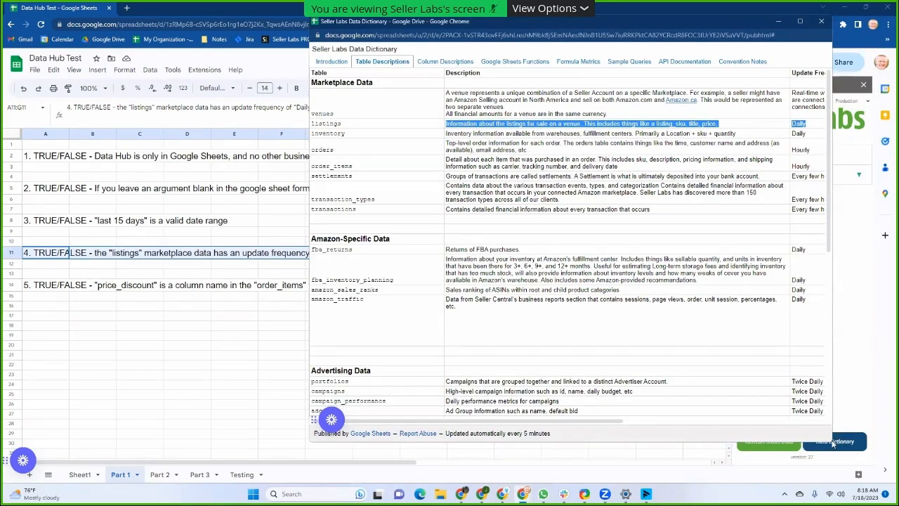
# - Examine the update frequencies of the marketplace, Amazon-specific and advertising tables in the Data Dictionary's Table Descriptions, and close the dictionary
pyautogui.moveTo(830, 441); pyautogui.dragTo(886, 467)
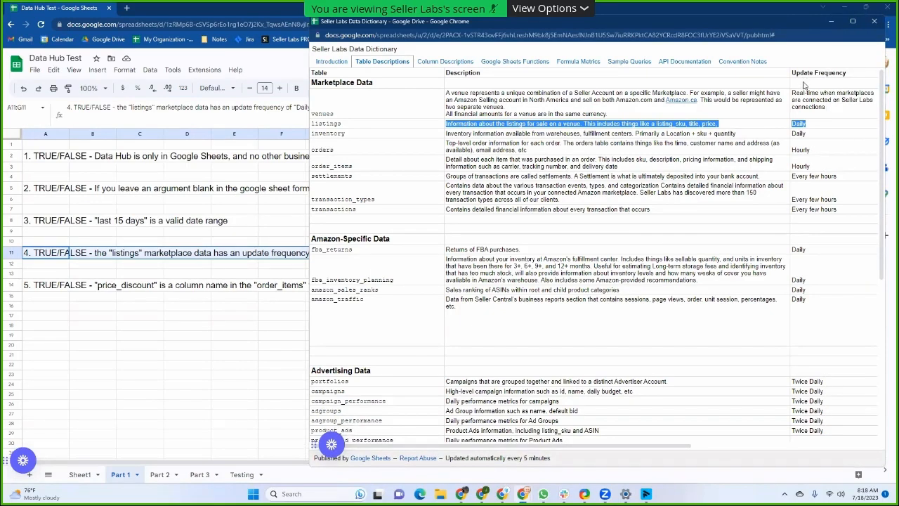
pyautogui.moveTo(808, 127); pyautogui.dragTo(365, 128)
pyautogui.click(367, 128)
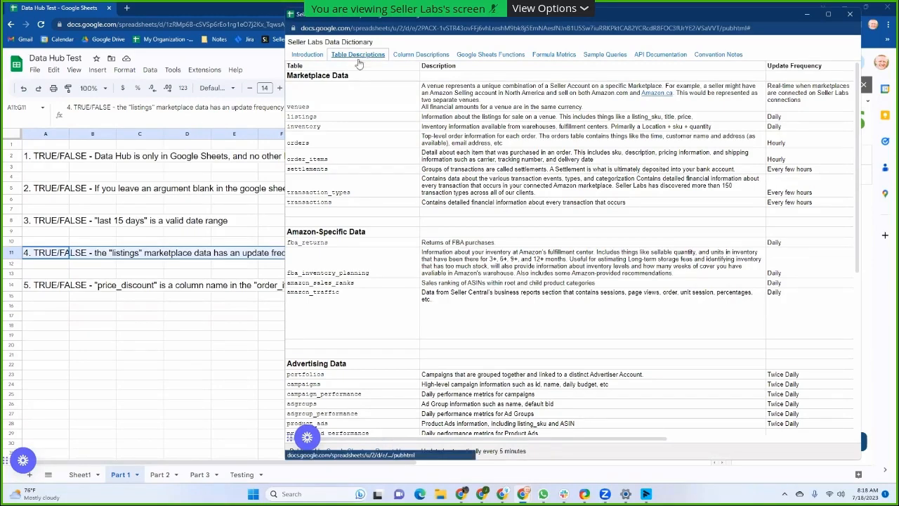
pyautogui.scroll(-5, 379, 246)
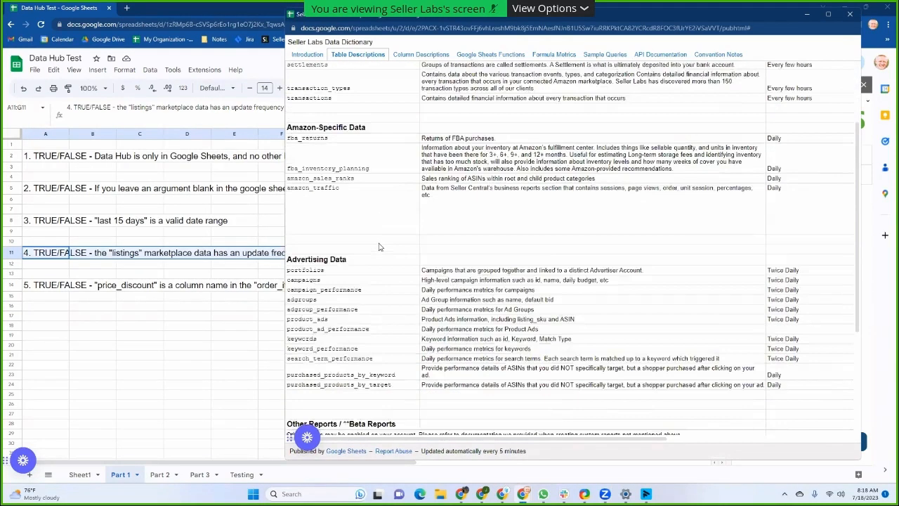
pyautogui.scroll(-2, 380, 245)
pyautogui.scroll(4, 383, 256)
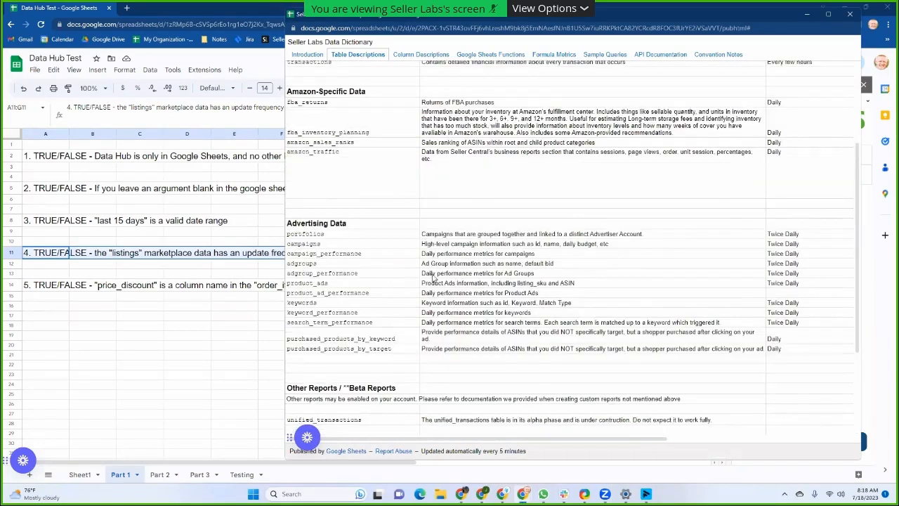
pyautogui.moveTo(770, 87); pyautogui.dragTo(785, 102)
pyautogui.click(805, 191)
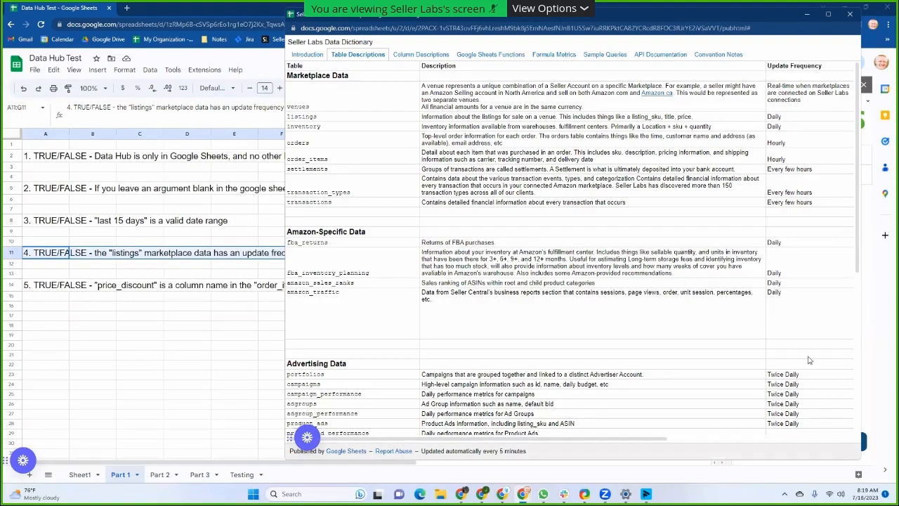
pyautogui.scroll(-4, 807, 351)
pyautogui.scroll(4, 807, 354)
pyautogui.click(851, 19)
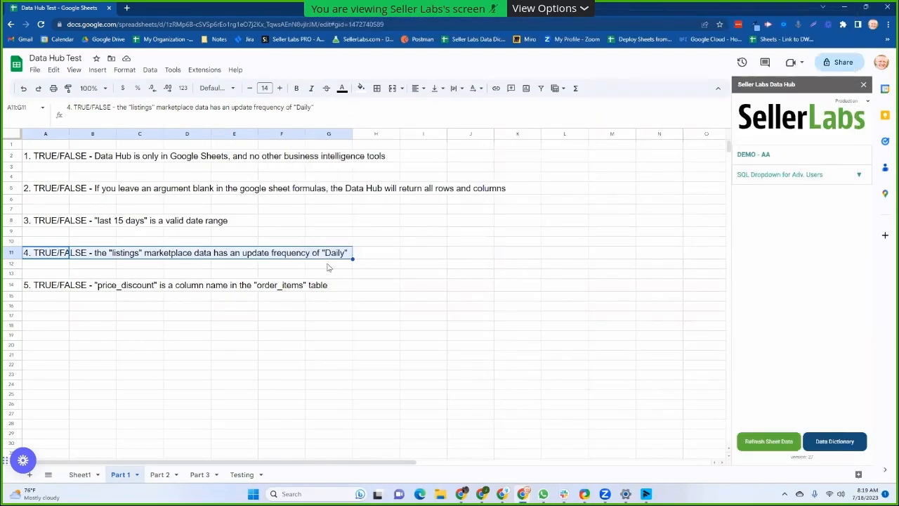
# - For question 5, search the Data Dictionary's Column Descriptions for price_discount in the order_items table, and close the dictionary
pyautogui.click(138, 265)
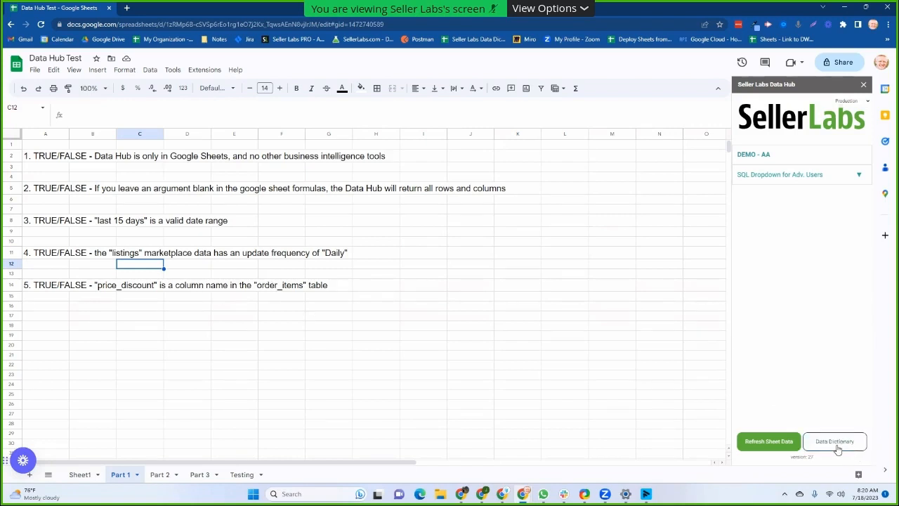
pyautogui.click(836, 444)
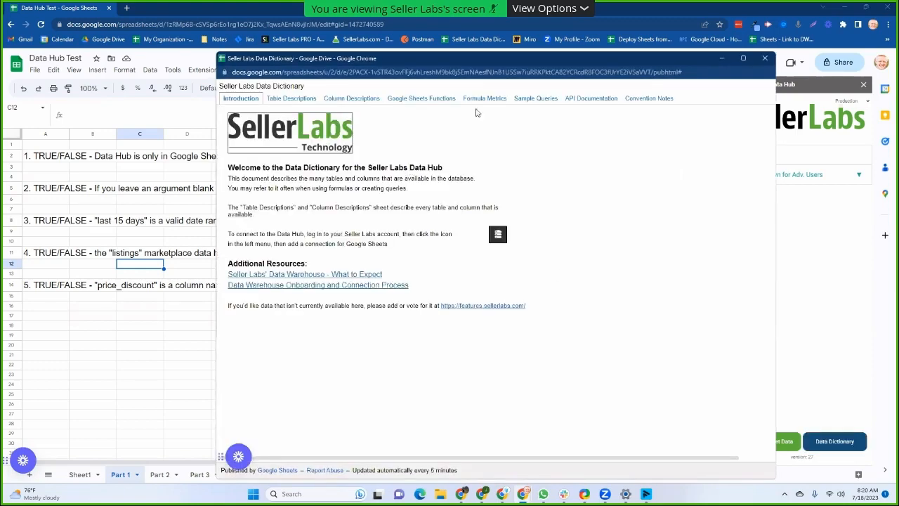
pyautogui.moveTo(480, 62); pyautogui.dragTo(526, 50)
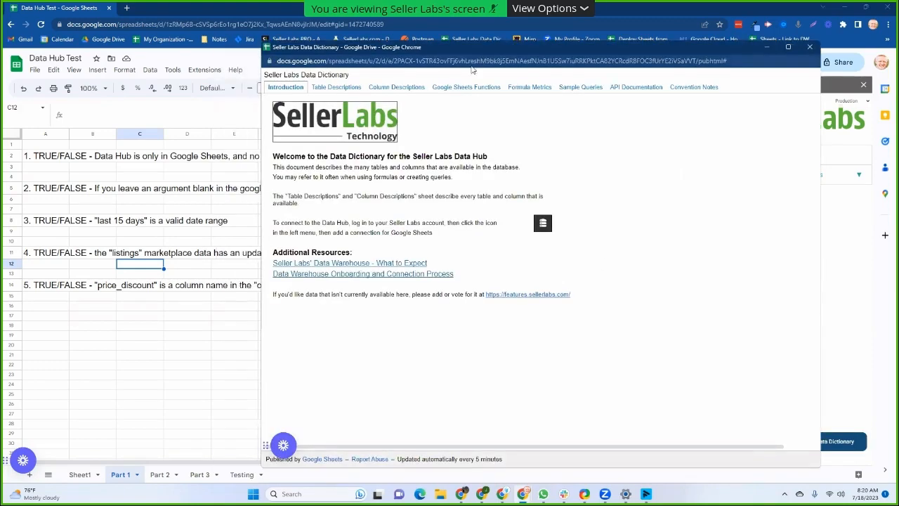
pyautogui.click(414, 88)
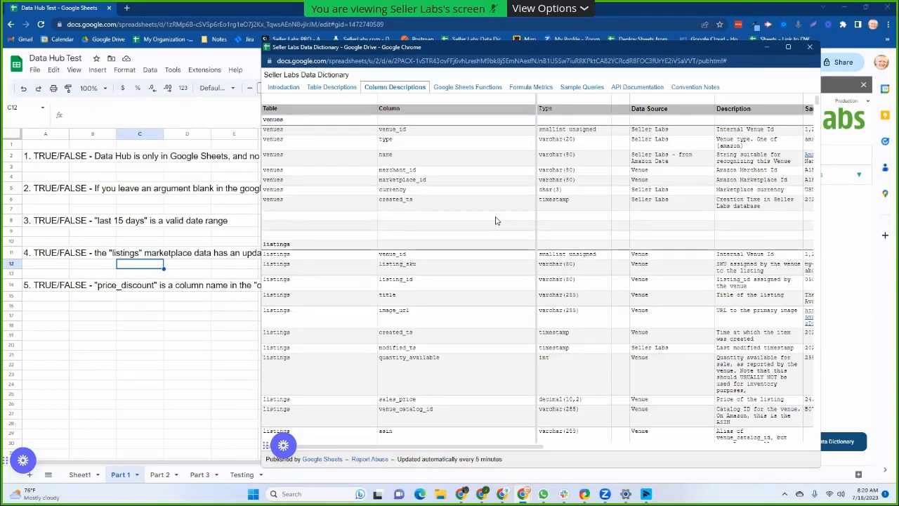
pyautogui.hotkey('ctrl', 'f')
pyautogui.write('p')
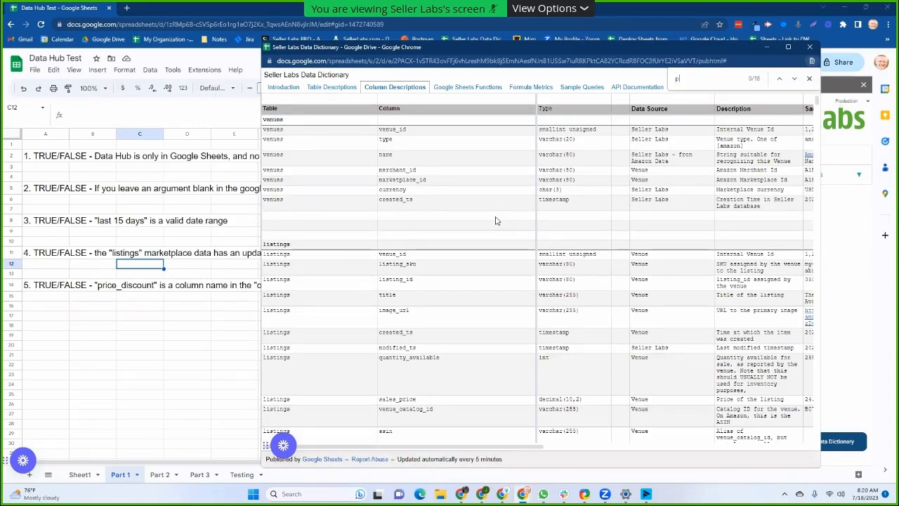
pyautogui.write('rice_discou')
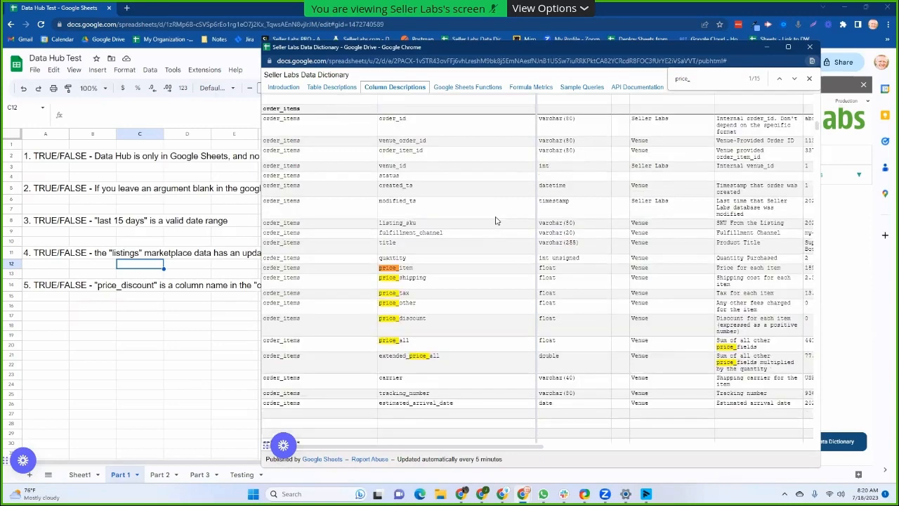
pyautogui.press('BackSpace')
pyautogui.press('BackSpace')
pyautogui.press('BackSpace')
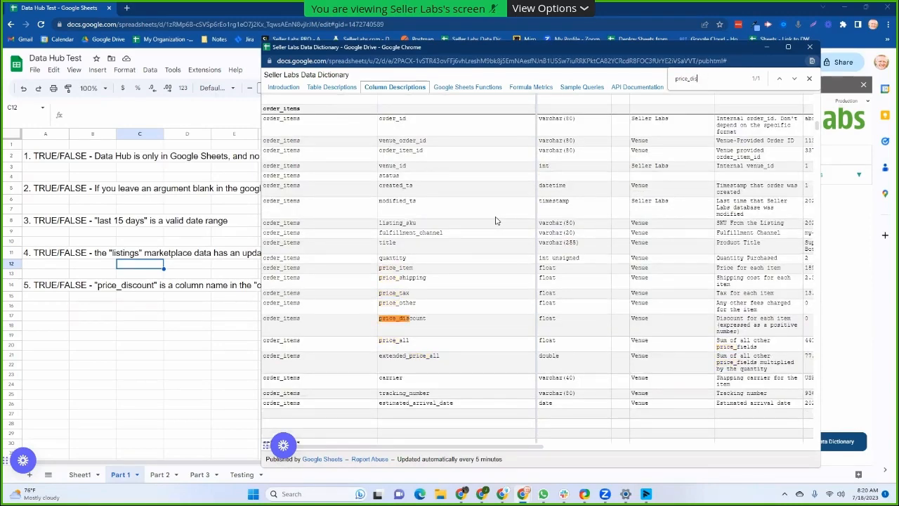
pyautogui.write('count')
pyautogui.click(809, 48)
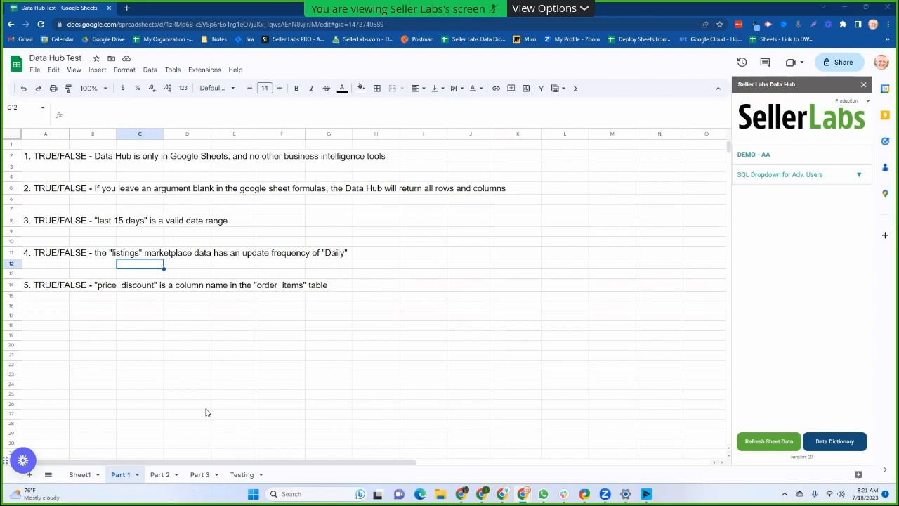
# - For question 6 on the Part 2 sheet, look up the spreadsheet's option for making a copy without using it
pyautogui.click(159, 477)
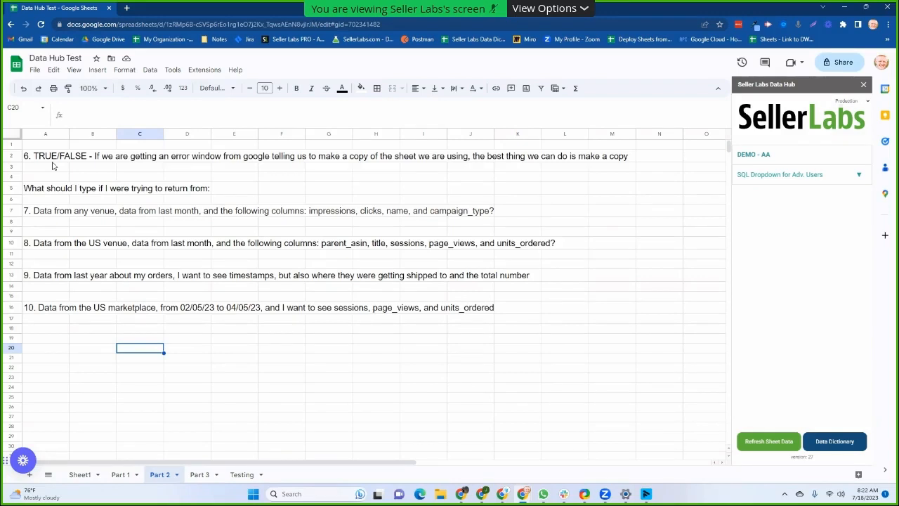
pyautogui.click(35, 69)
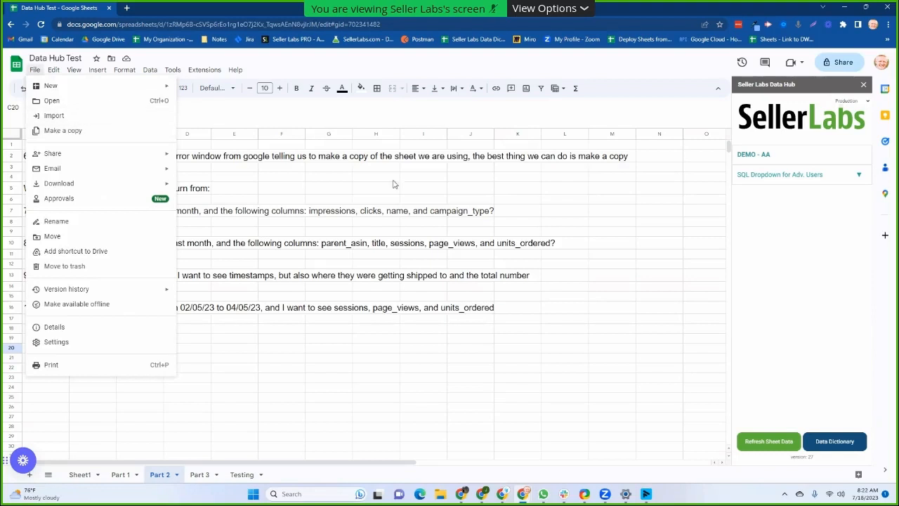
pyautogui.click(432, 339)
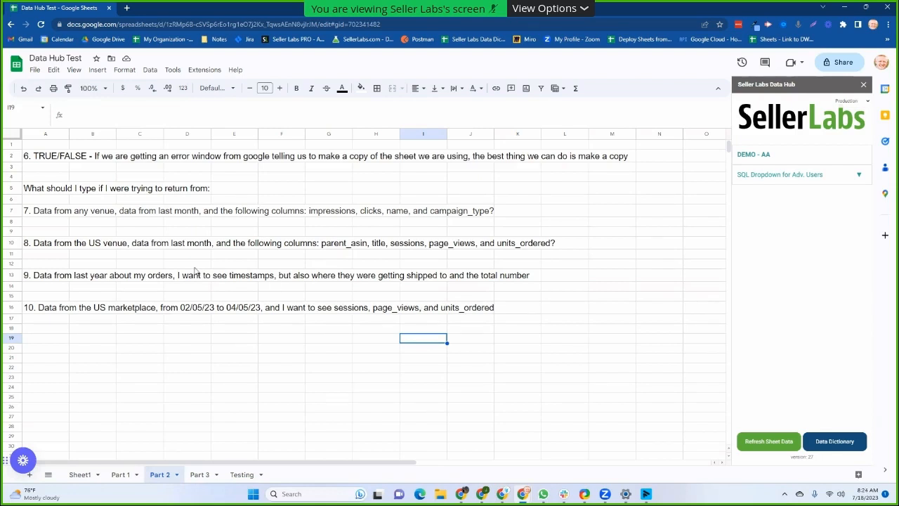
# - Answer question 7 in cell A1 of the Testing sheet with =sl_raw_campaign_performance("default","last month","impressions, clicks, name, campaign_type")
pyautogui.moveTo(47, 217); pyautogui.dragTo(509, 217)
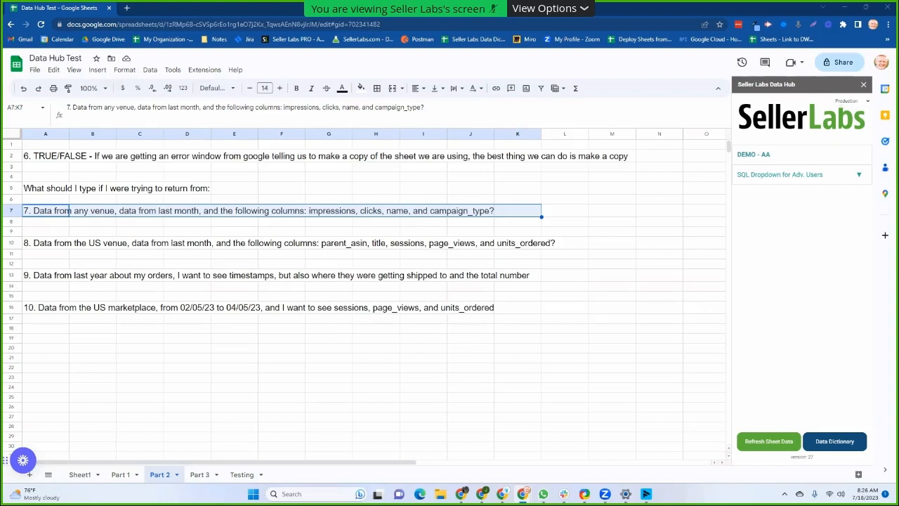
pyautogui.click(242, 475)
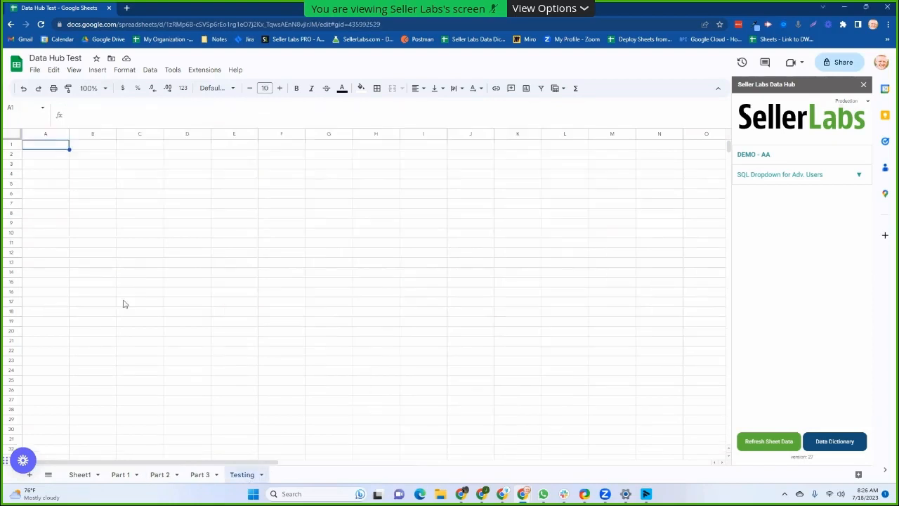
pyautogui.click(60, 145)
pyautogui.write('=sl_row_campaign_performance("default","last month","impressions, clicks, name, campaign_type")')
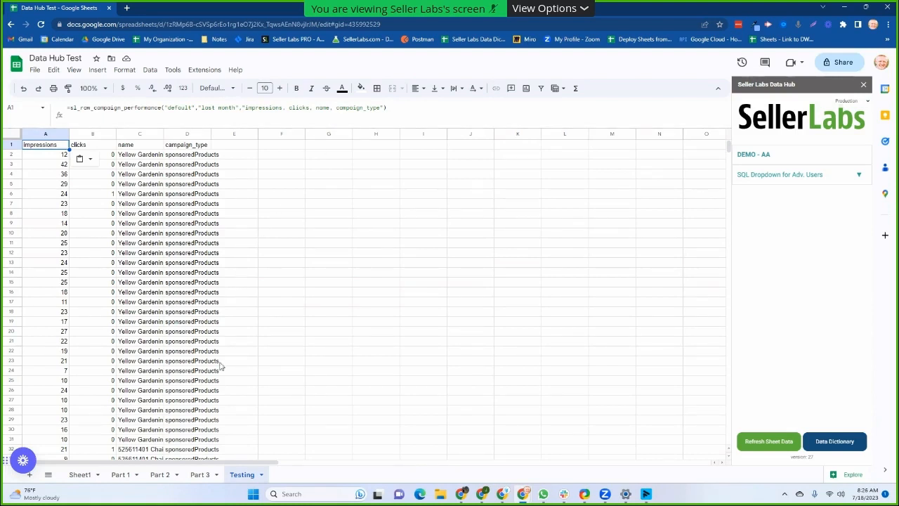
# - Compare question 7's venue, date range and columns on the Part 2 sheet with the formula results on the Testing sheet
pyautogui.click(156, 475)
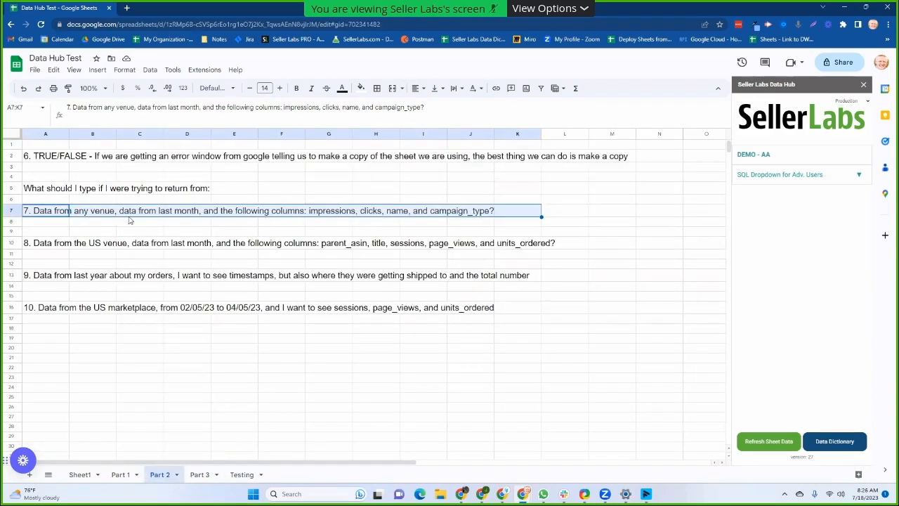
pyautogui.click(97, 214)
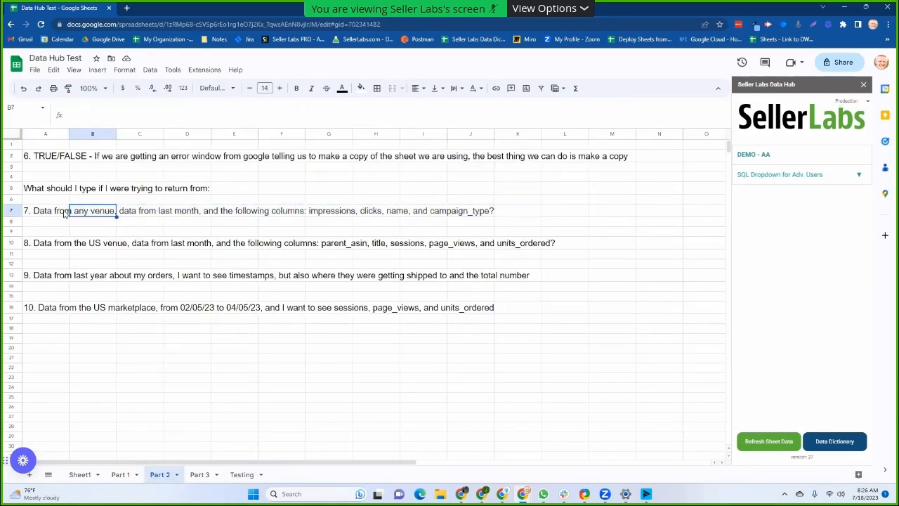
pyautogui.click(151, 215)
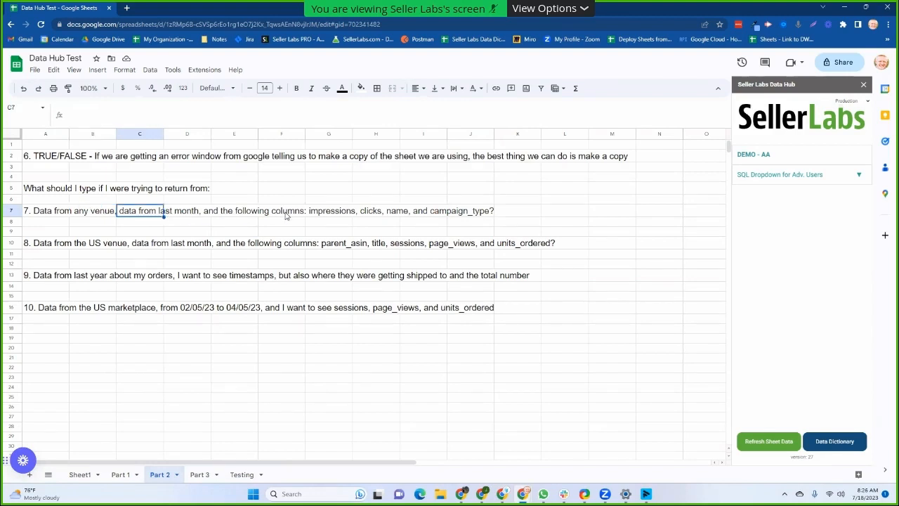
pyautogui.click(200, 474)
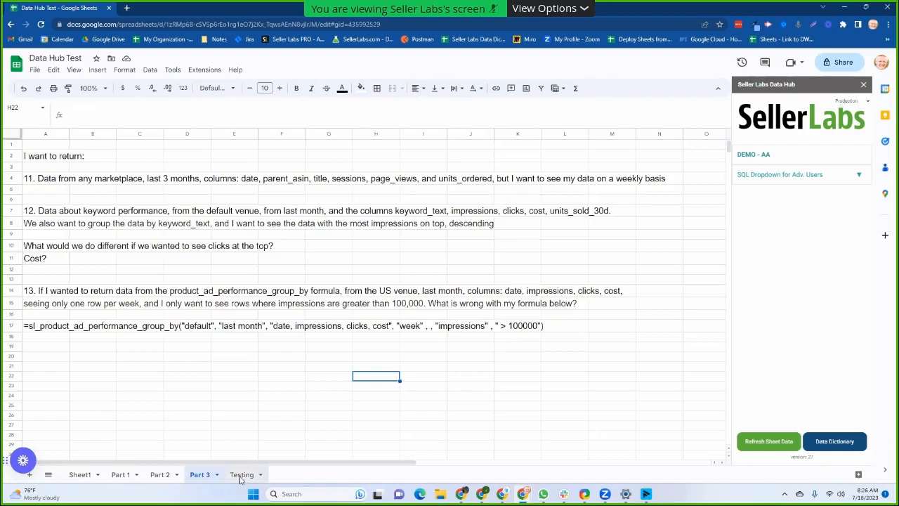
pyautogui.click(242, 474)
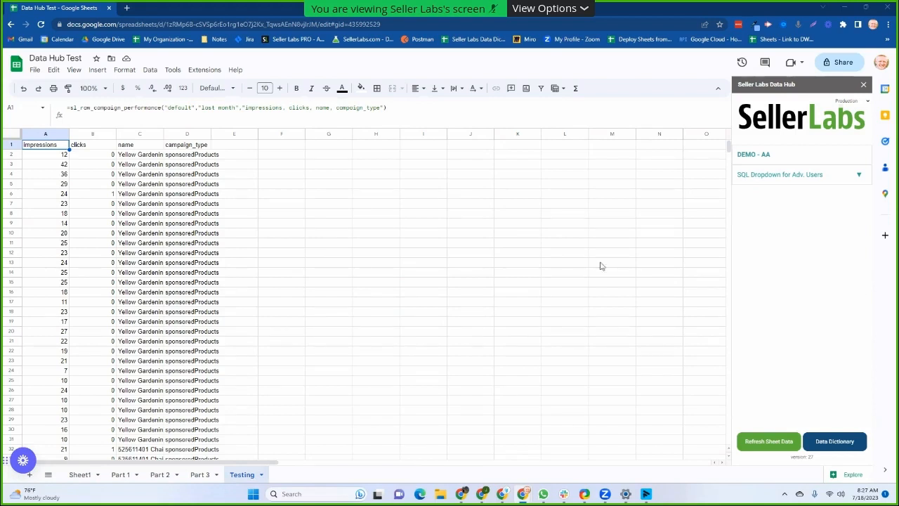
# - Search the Data Dictionary's Column Descriptions for impressions to identify the table that question 7 needs, and close the dictionary
pyautogui.click(807, 440)
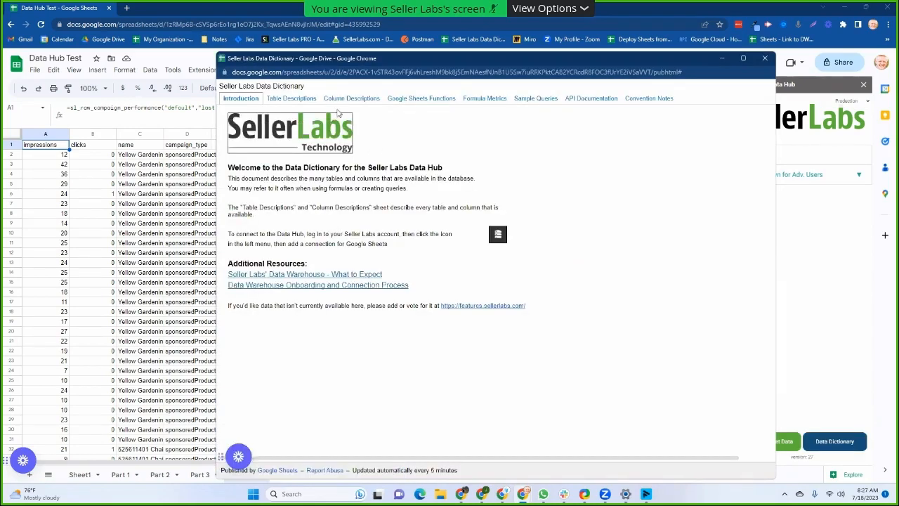
pyautogui.click(343, 98)
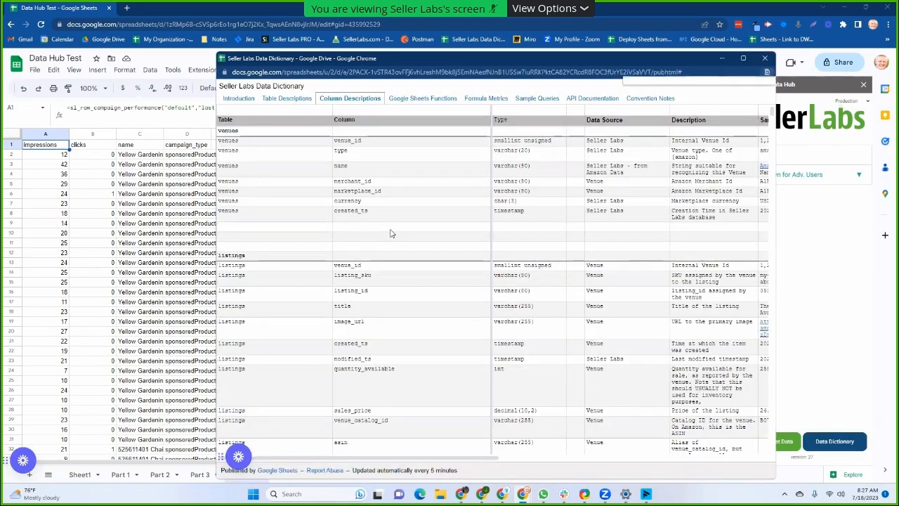
pyautogui.hotkey('ctrl', 'f')
pyautogui.write('impresio')
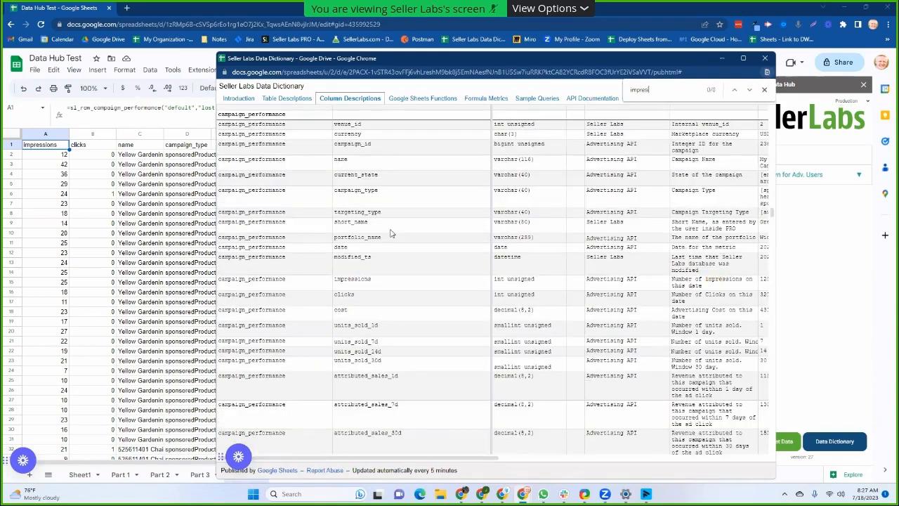
pyautogui.press('BackSpace')
pyautogui.press('BackSpace')
pyautogui.write('sions')
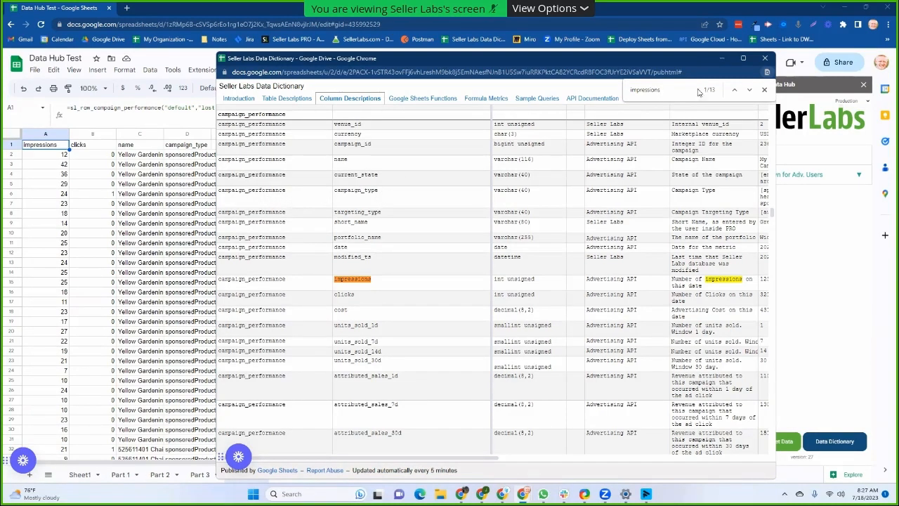
pyautogui.click(764, 58)
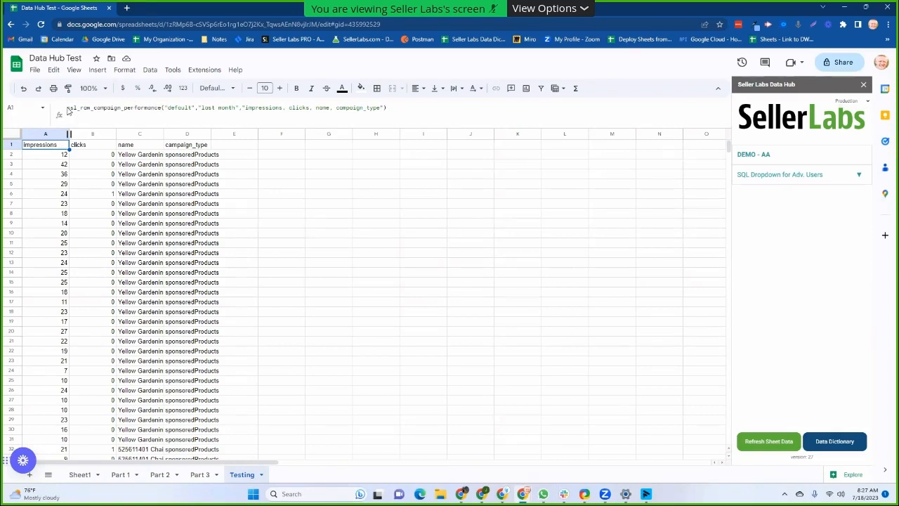
# - Review the campaign_performance table name in the formula in cell A1 of the Testing sheet, and delete the formula
pyautogui.moveTo(161, 108); pyautogui.dragTo(97, 108)
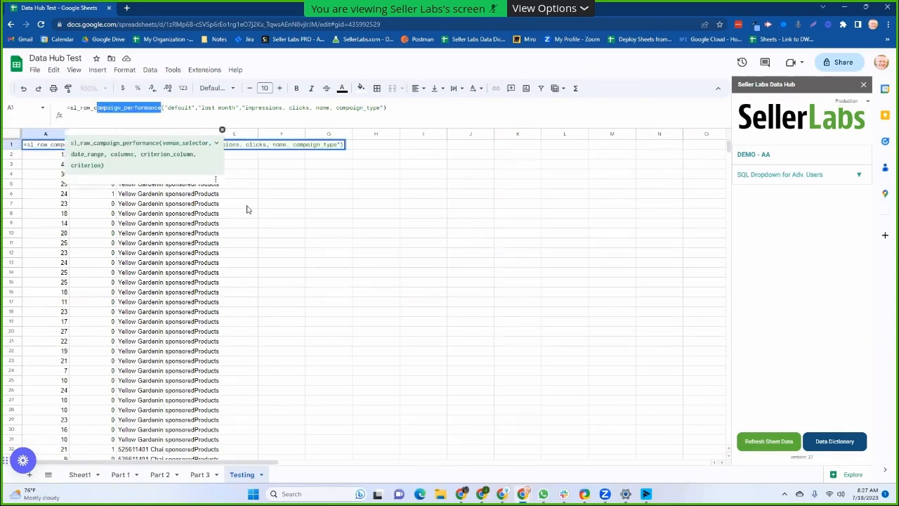
pyautogui.press('Escape')
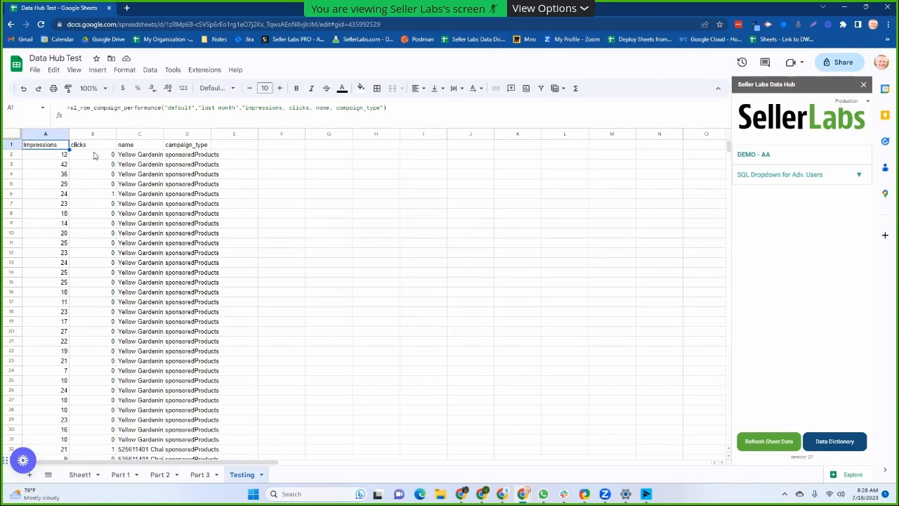
pyautogui.press('Delete')
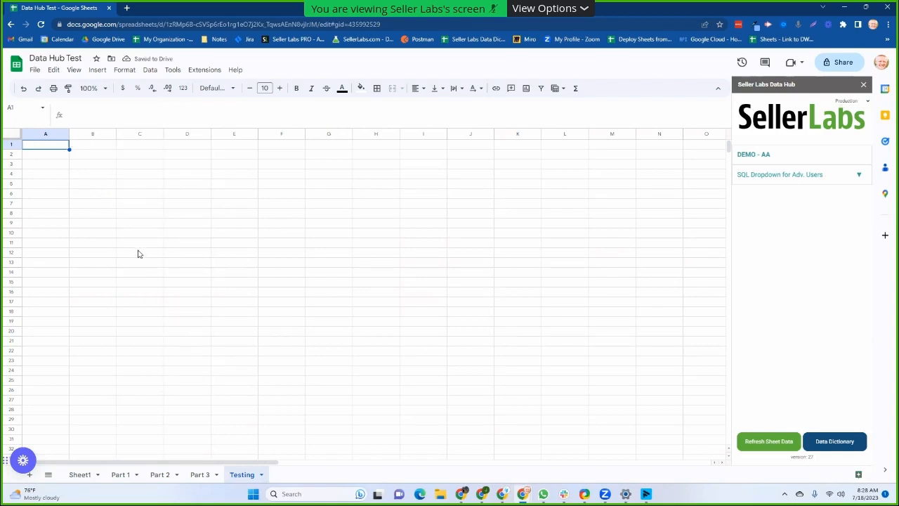
# - Highlight question 8 on the Part 2 sheet and answer it in Testing cell A1 with =sl_raw_amazon_traffic("US","last month","parent_asin, title, sessions, page_views, units_ordered")
pyautogui.click(155, 477)
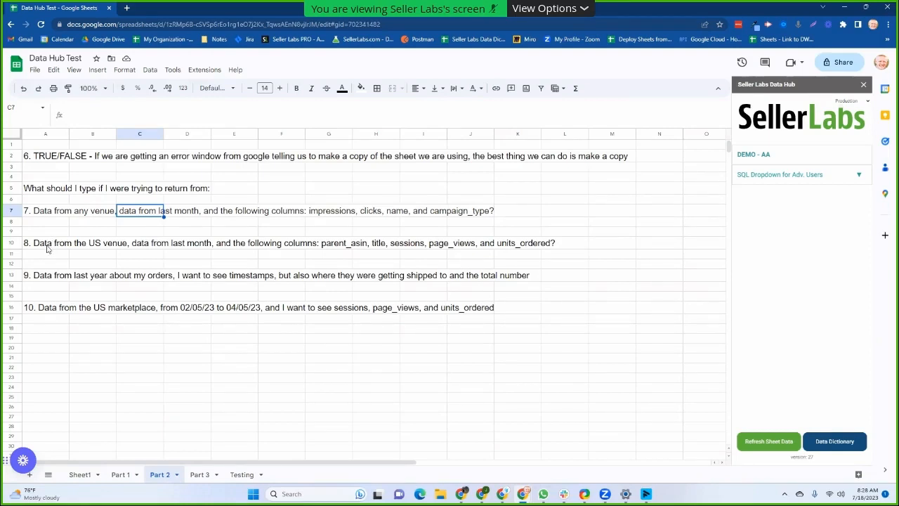
pyautogui.moveTo(47, 248); pyautogui.dragTo(567, 249)
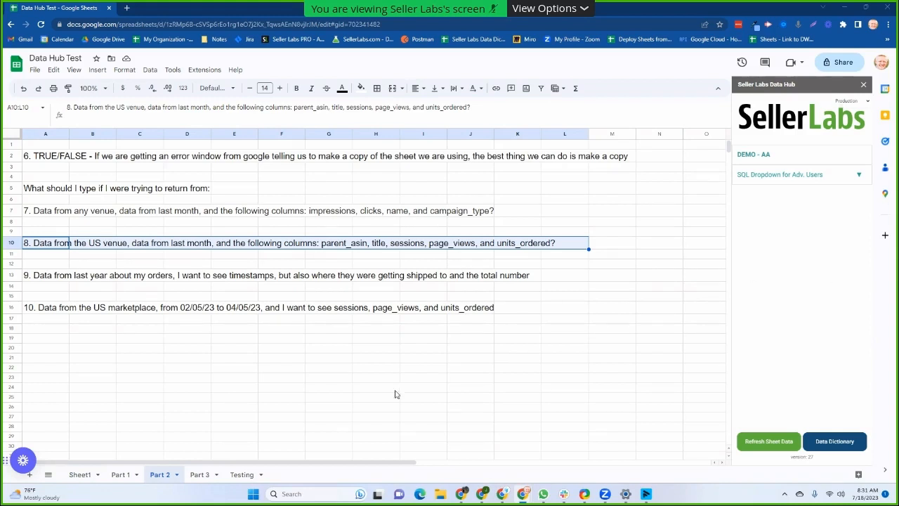
pyautogui.click(241, 474)
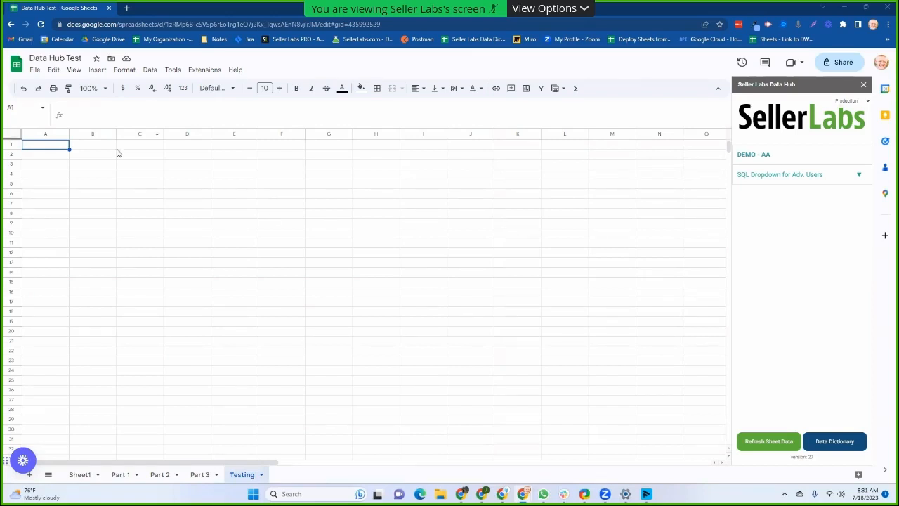
pyautogui.click(55, 149)
pyautogui.write('=sl_raw_amazon_traffic("US","last month","parent_asin, title, sessions, page_views, units_ordered")')
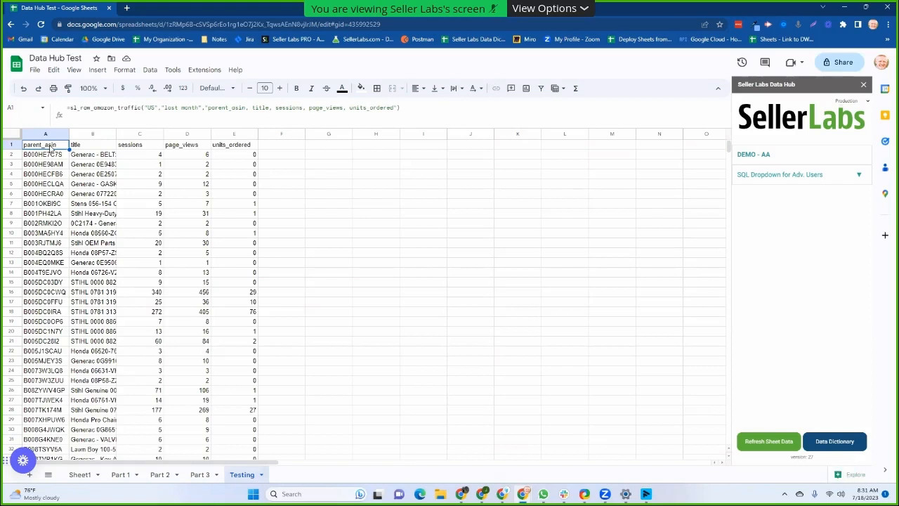
pyautogui.click(282, 147)
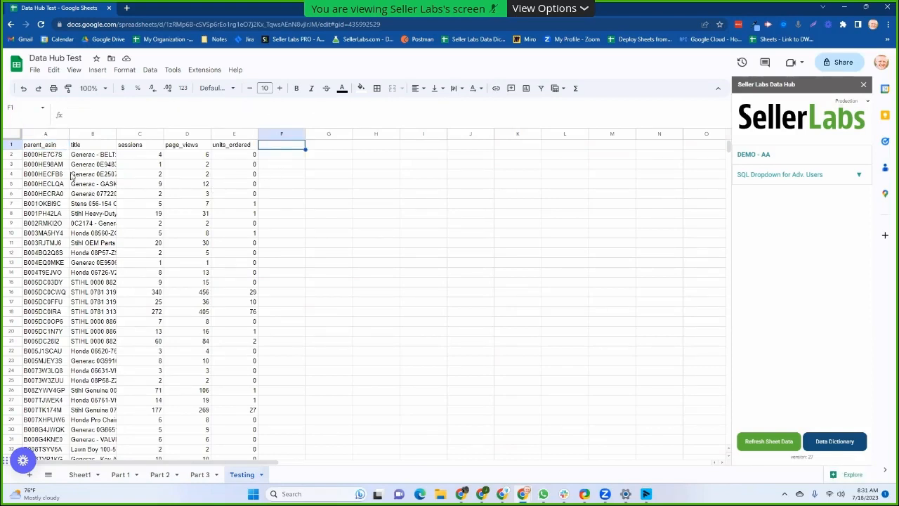
pyautogui.click(56, 146)
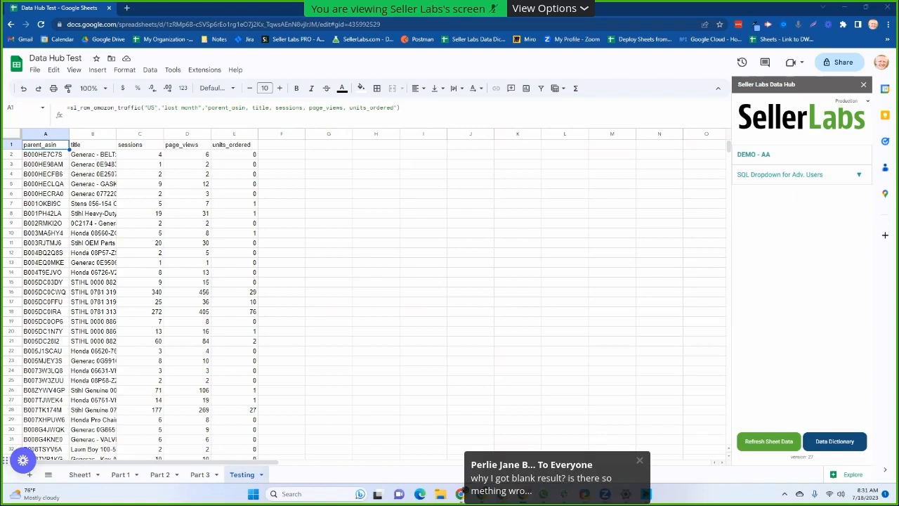
# - Enter =sl_orders_group_by("us", "last month", "parent_asin, title, sessions, page_views, units_ordered") in cell G1 of the Testing sheet
pyautogui.click(334, 146)
pyautogui.write('=sl_orders_group_by("usa", "last month", "parent_asin, title, sessions, page_views, units_ordered")')
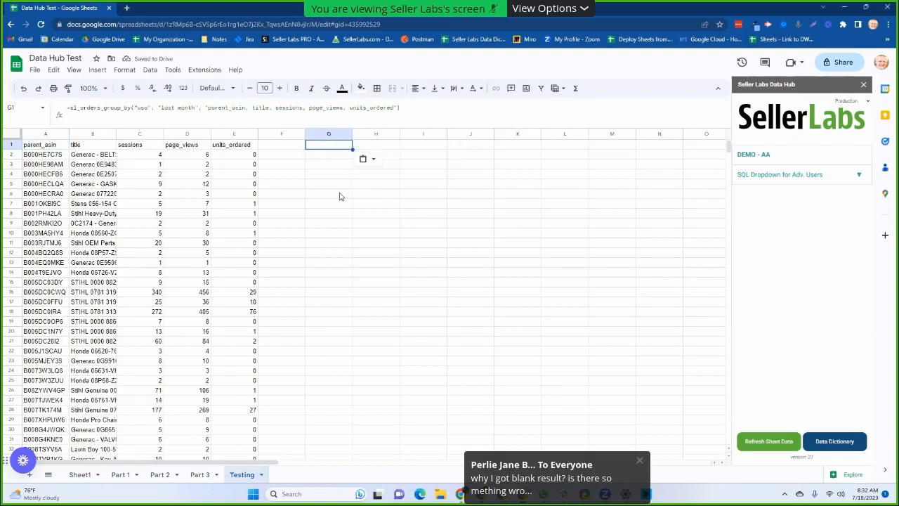
pyautogui.click(327, 148)
pyautogui.click(412, 110)
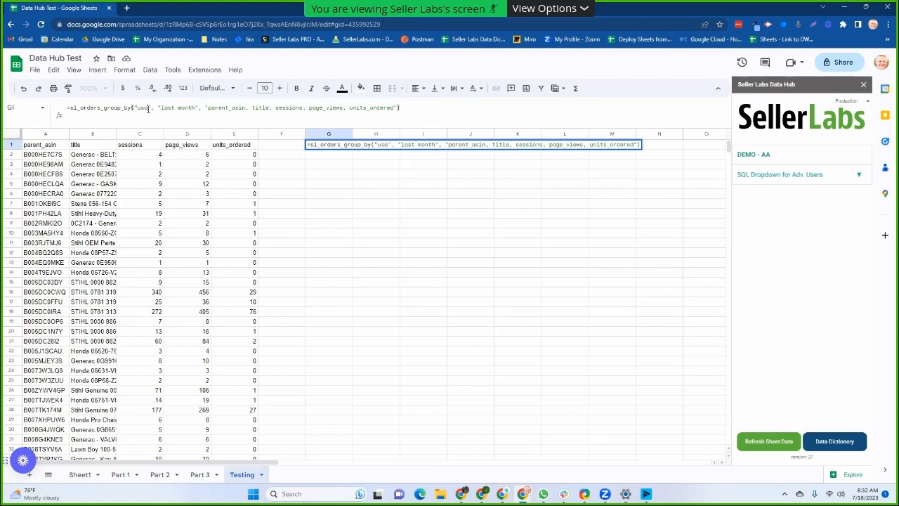
pyautogui.click(148, 108)
pyautogui.press('BackSpace')
pyautogui.click(395, 110)
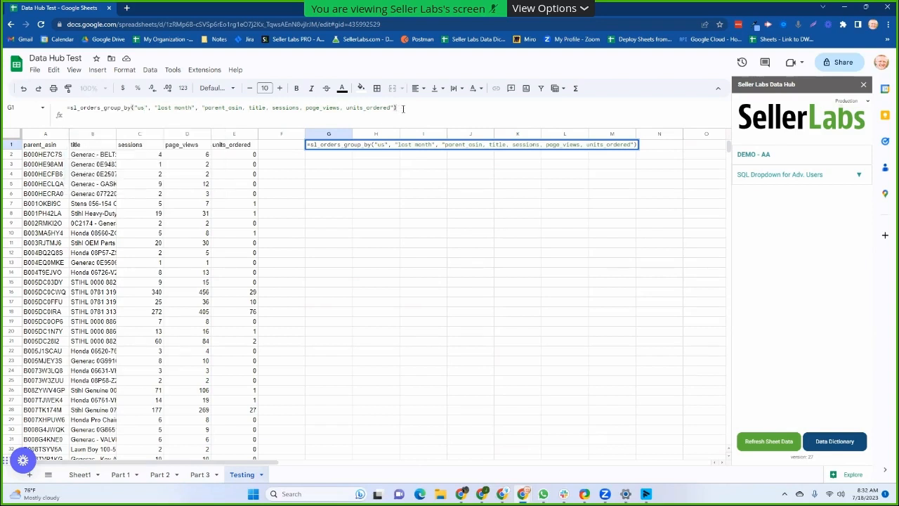
pyautogui.press('Return')
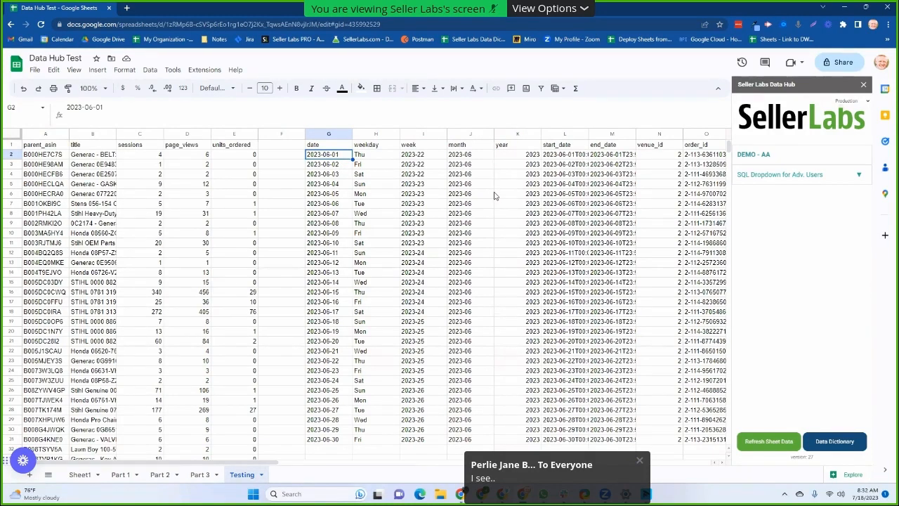
# - Compare the orders formula in cell G1 with the amazon_traffic formula in cell A1
pyautogui.click(328, 146)
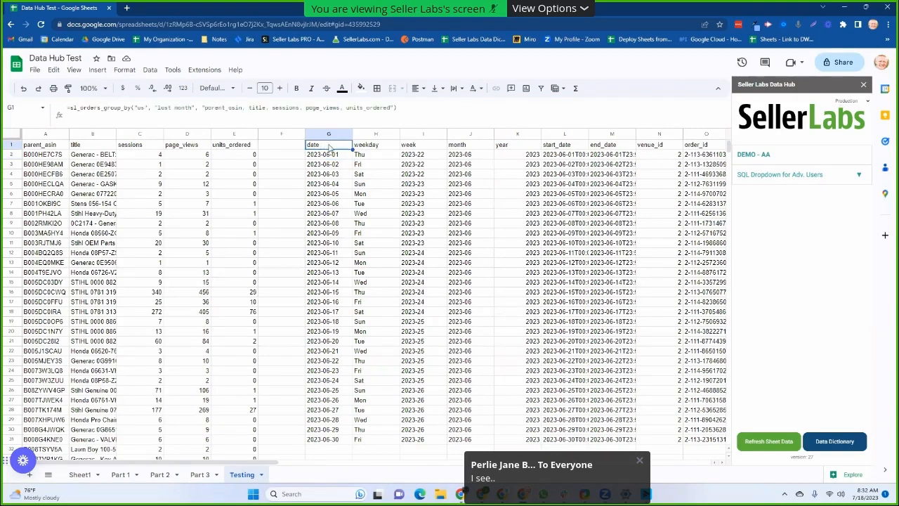
pyautogui.click(67, 145)
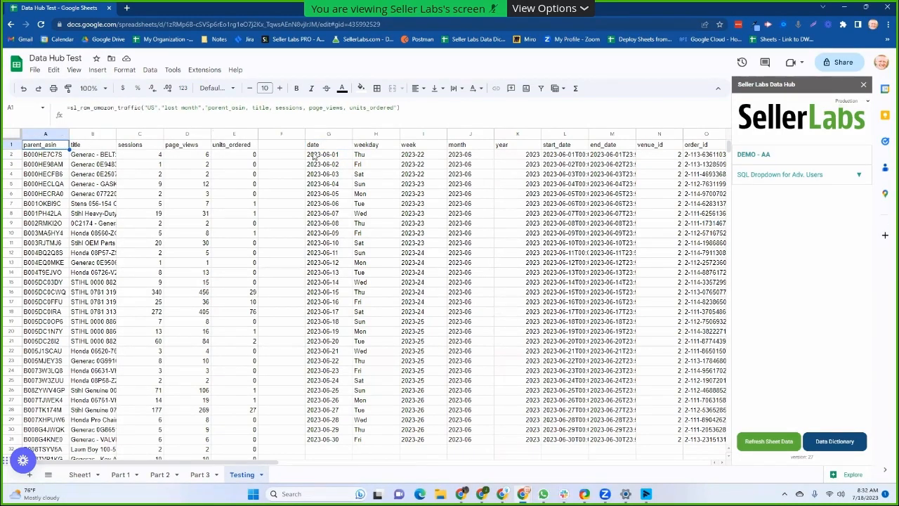
pyautogui.click(337, 147)
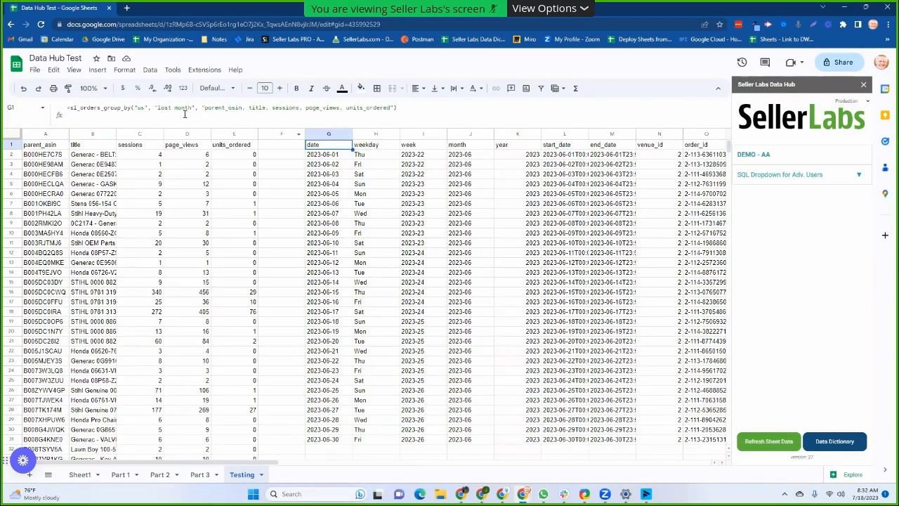
# - Search the Data Dictionary's Column Descriptions for orders, review the orders table's columns, and minimize the dictionary
pyautogui.click(846, 442)
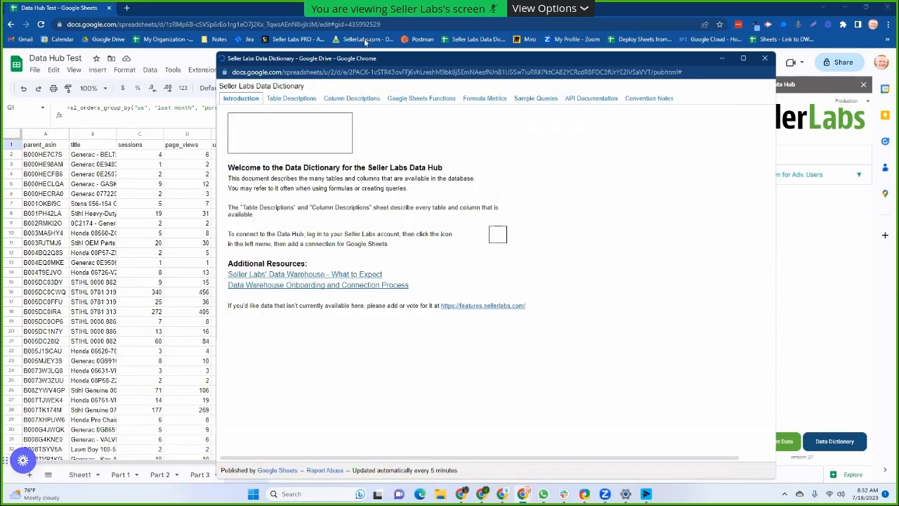
pyautogui.moveTo(324, 61); pyautogui.dragTo(364, 34)
pyautogui.click(372, 72)
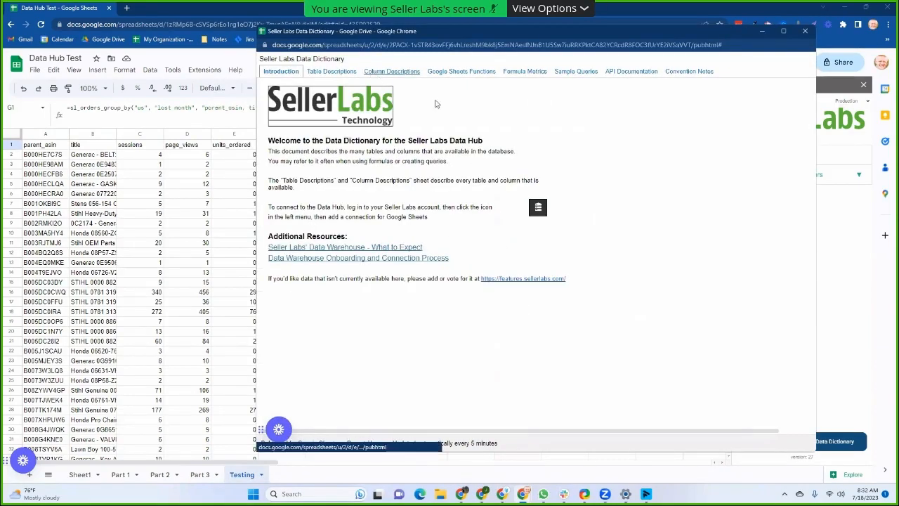
pyautogui.hotkey('ctrl', 'f')
pyautogui.write('orders')
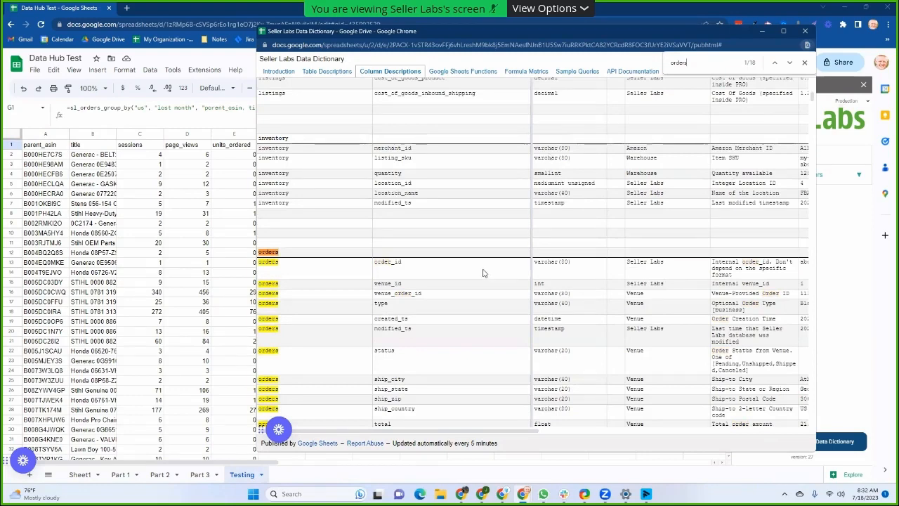
pyautogui.scroll(-3, 482, 273)
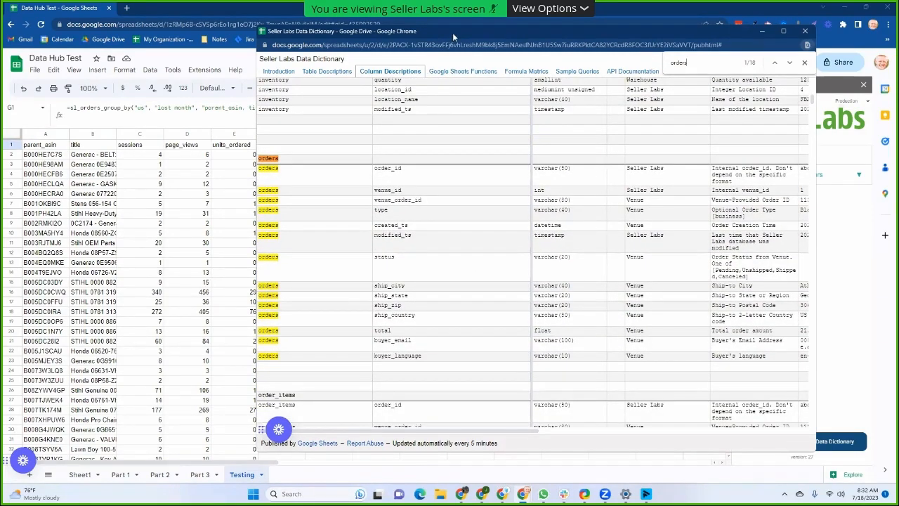
pyautogui.click(762, 31)
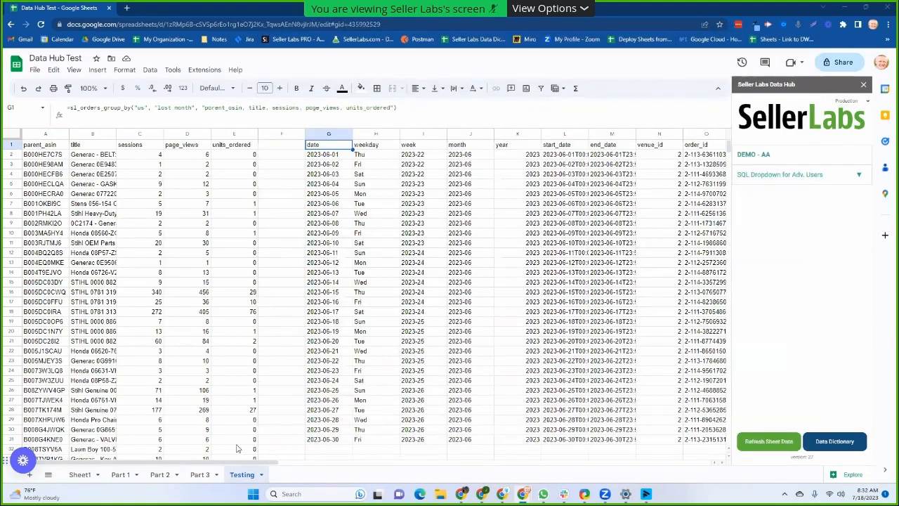
# - Reopen the Data Dictionary over the Part 2 sheet, and narrow and reposition its window so question 8 stays readable beside the orders columns
pyautogui.click(162, 475)
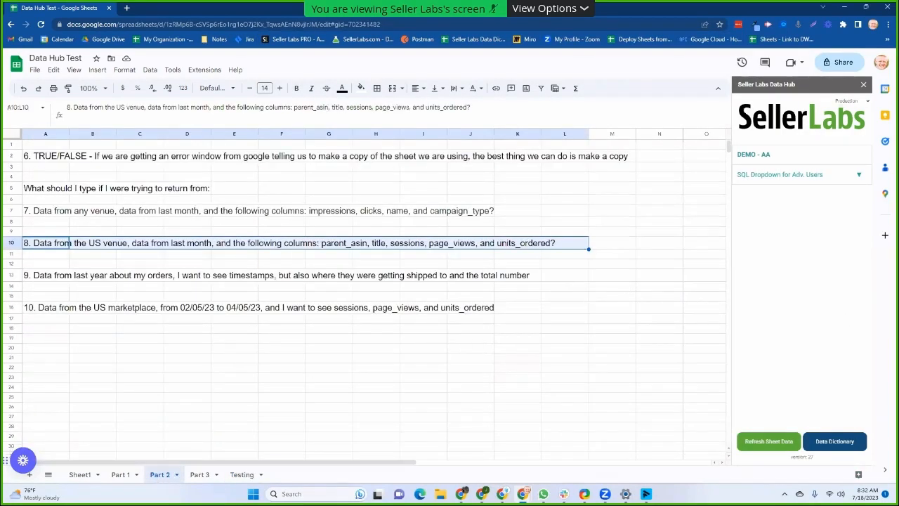
pyautogui.hotkey('alt', 'Tab')
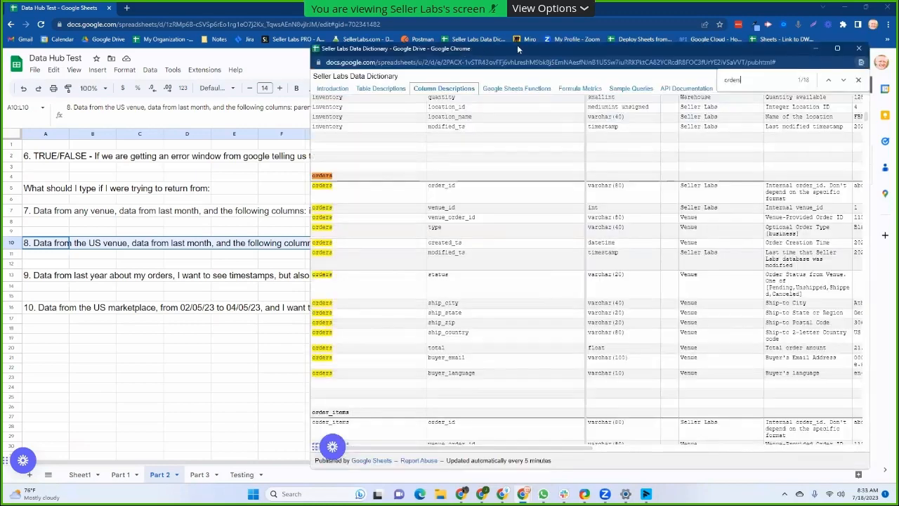
pyautogui.moveTo(544, 46); pyautogui.dragTo(544, 173)
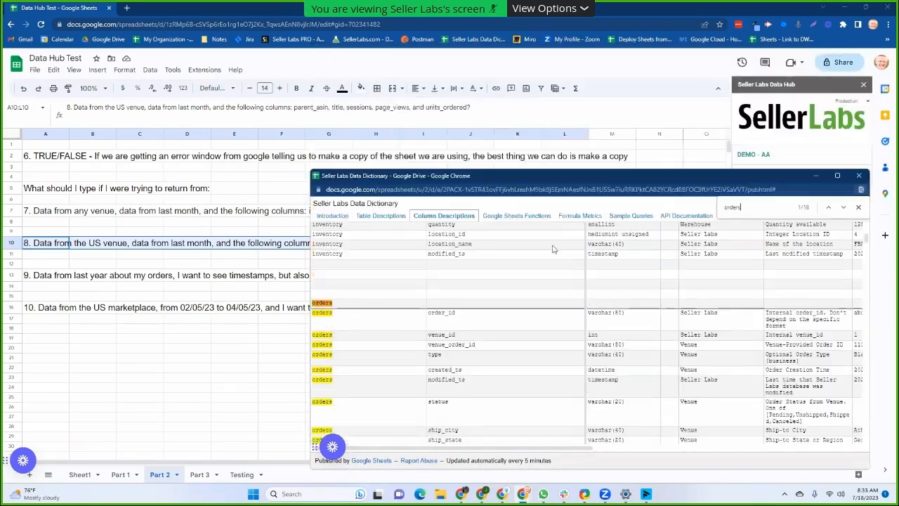
pyautogui.scroll(-1, 545, 285)
pyautogui.scroll(1, 500, 322)
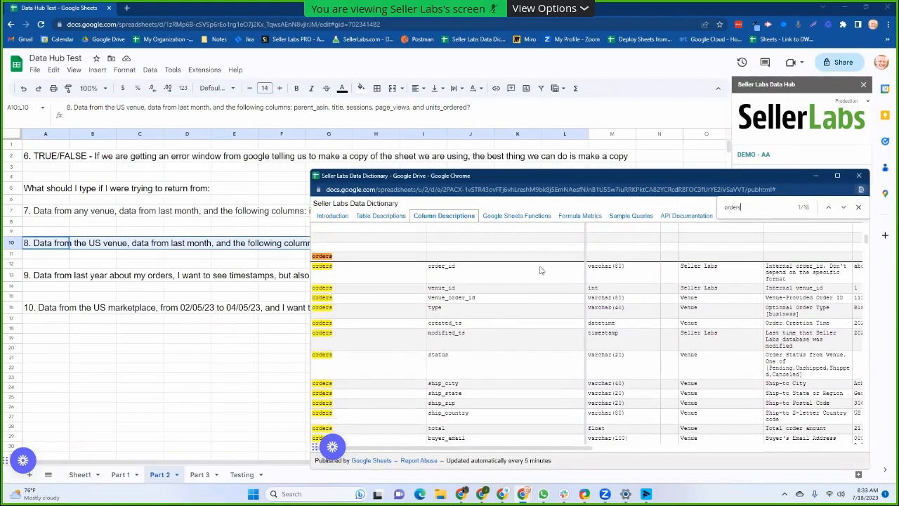
pyautogui.moveTo(598, 169); pyautogui.dragTo(605, 149)
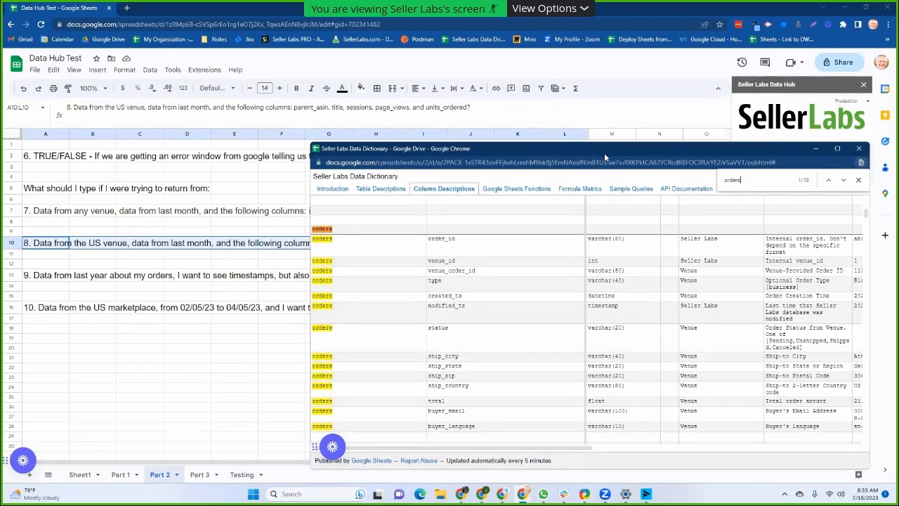
pyautogui.moveTo(604, 153); pyautogui.dragTo(625, 95)
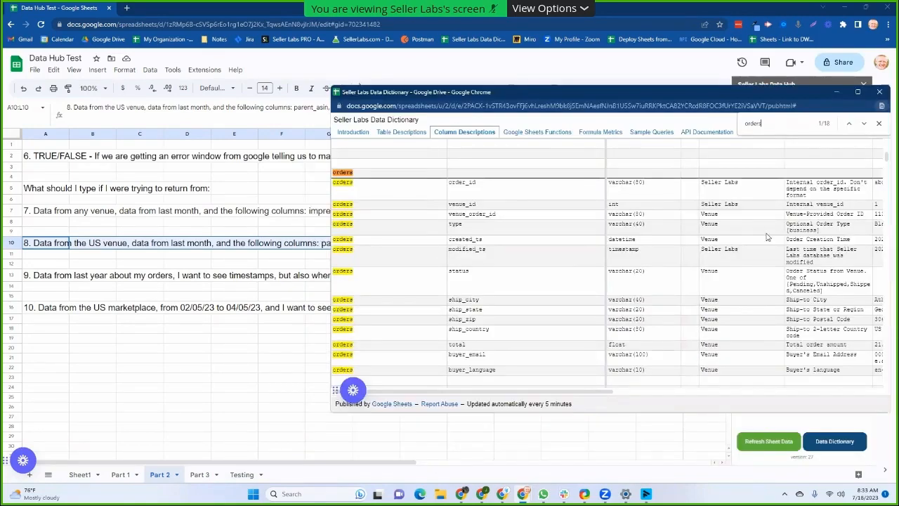
pyautogui.moveTo(722, 92); pyautogui.dragTo(690, 76)
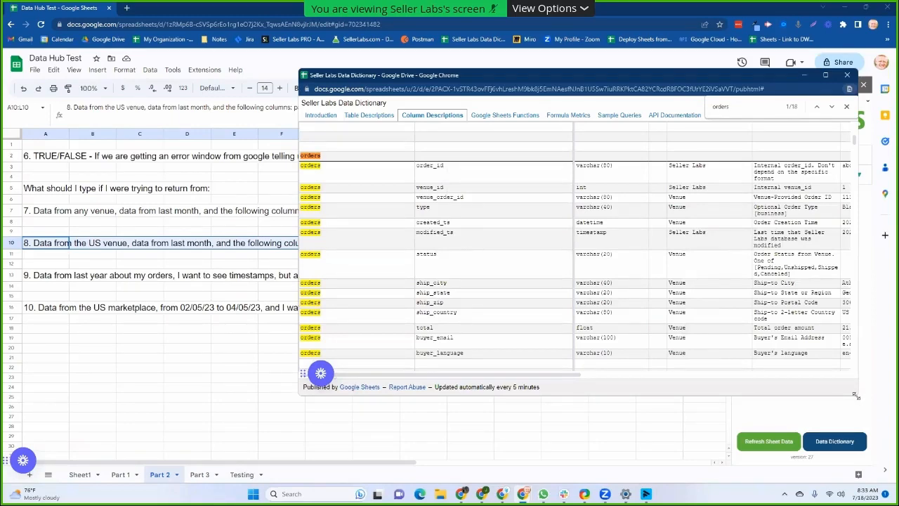
pyautogui.moveTo(855, 396); pyautogui.dragTo(586, 446)
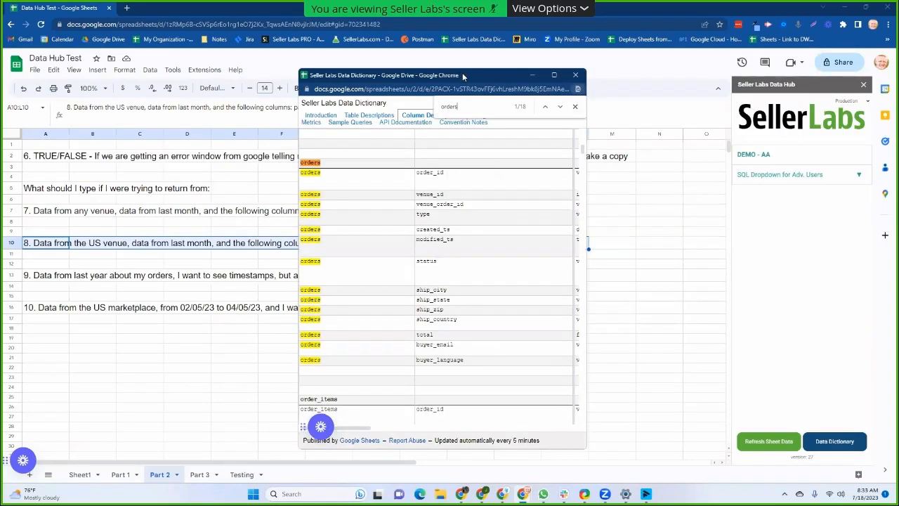
pyautogui.moveTo(462, 73); pyautogui.dragTo(736, 66)
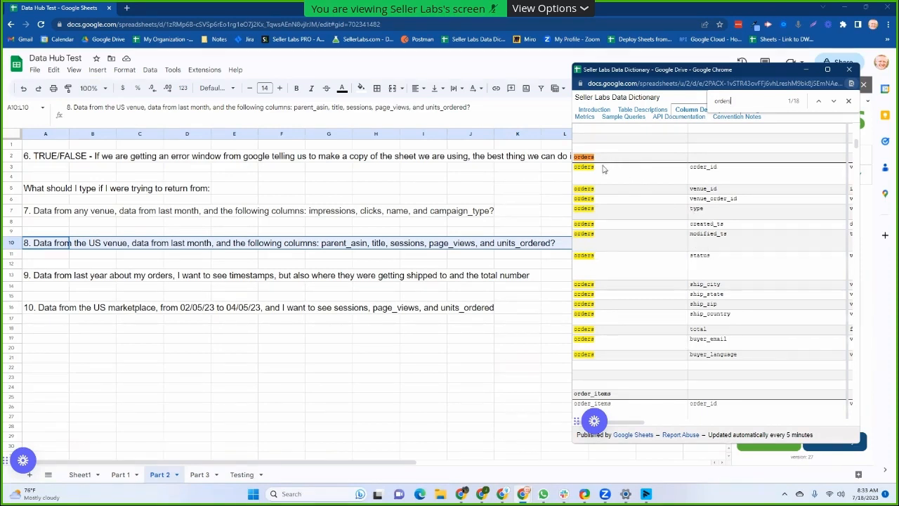
# - Search the Column Descriptions for parent_asin and review the columns of the table that contains it
pyautogui.moveTo(739, 100); pyautogui.dragTo(714, 102)
pyautogui.write('parent_asin')
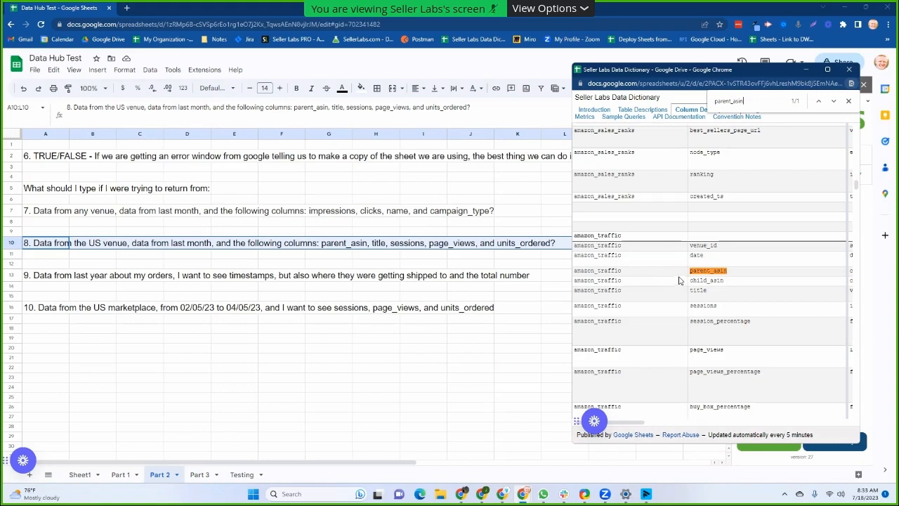
pyautogui.scroll(-2, 675, 275)
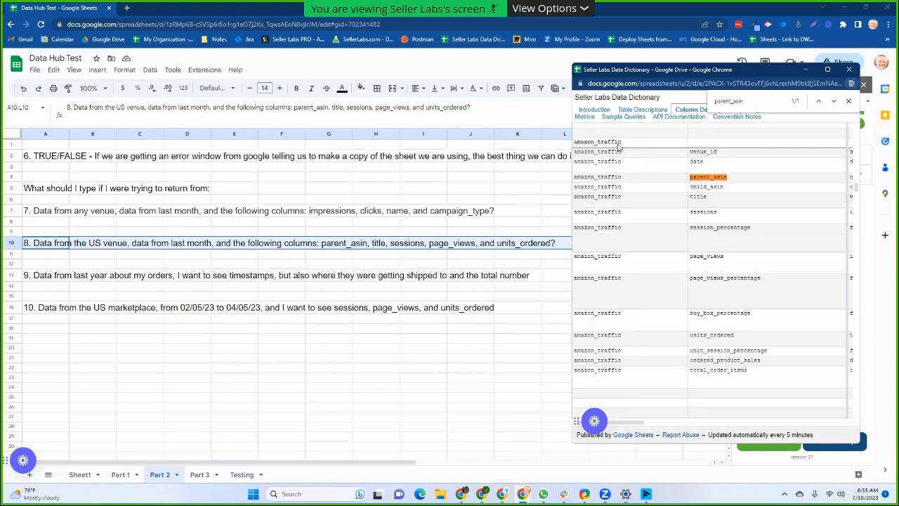
# - Search the Column Descriptions for title and go through the matches up to the amazon_traffic table
pyautogui.moveTo(744, 104); pyautogui.dragTo(713, 105)
pyautogui.write('titel')
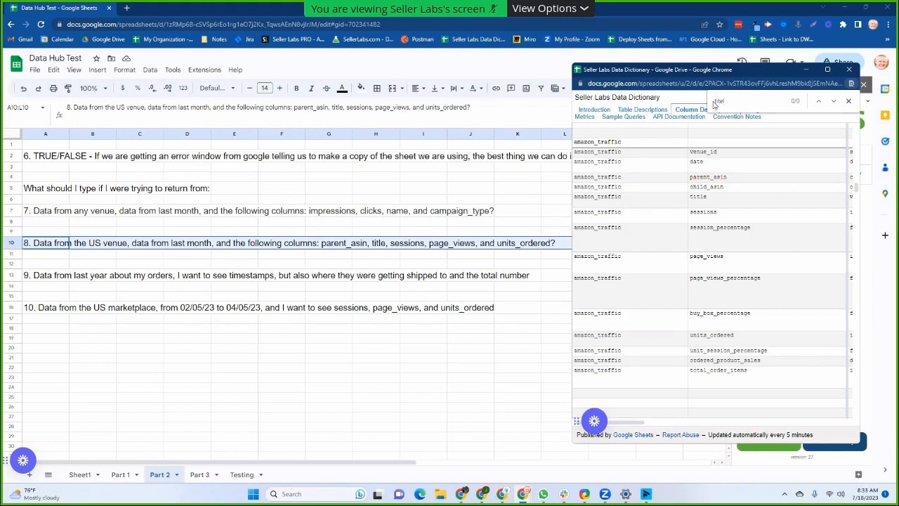
pyautogui.press('BackSpace')
pyautogui.press('BackSpace')
pyautogui.write('le')
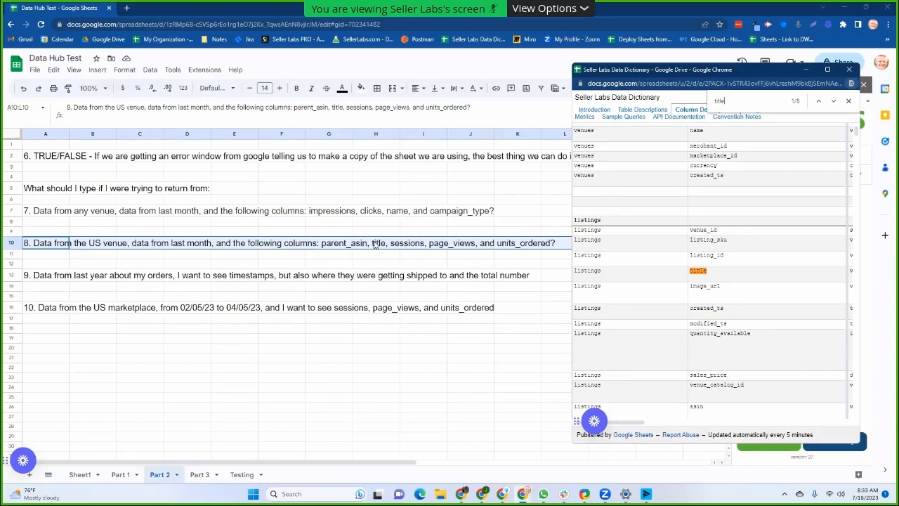
pyautogui.scroll(-3, 717, 257)
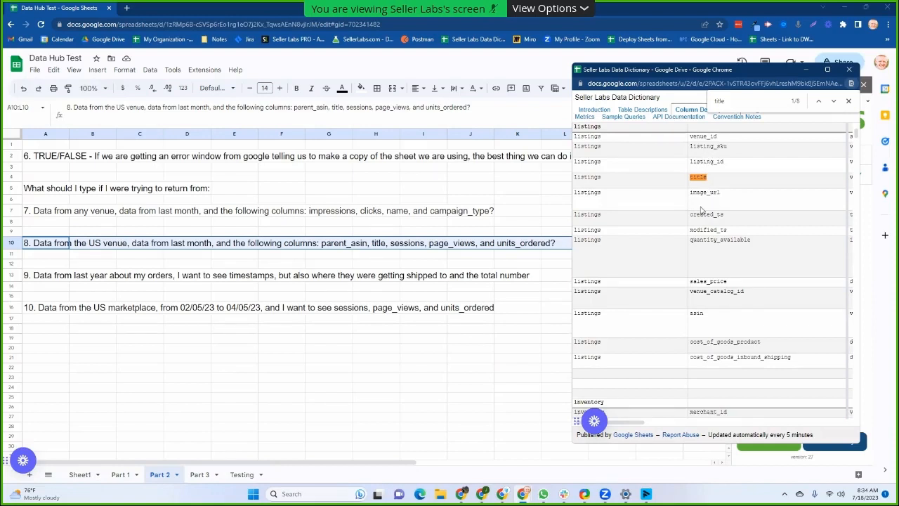
pyautogui.click(832, 102)
pyautogui.click(832, 102)
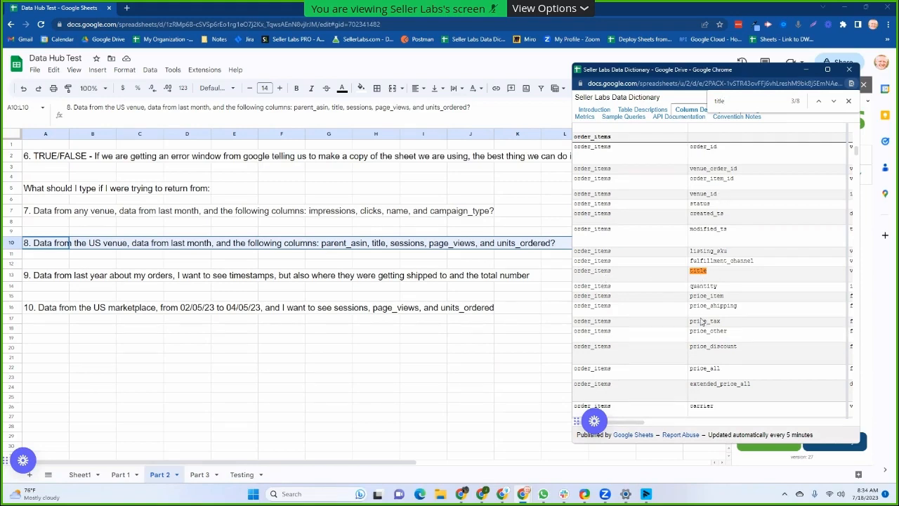
pyautogui.scroll(-3, 709, 353)
pyautogui.scroll(3, 714, 355)
pyautogui.click(833, 101)
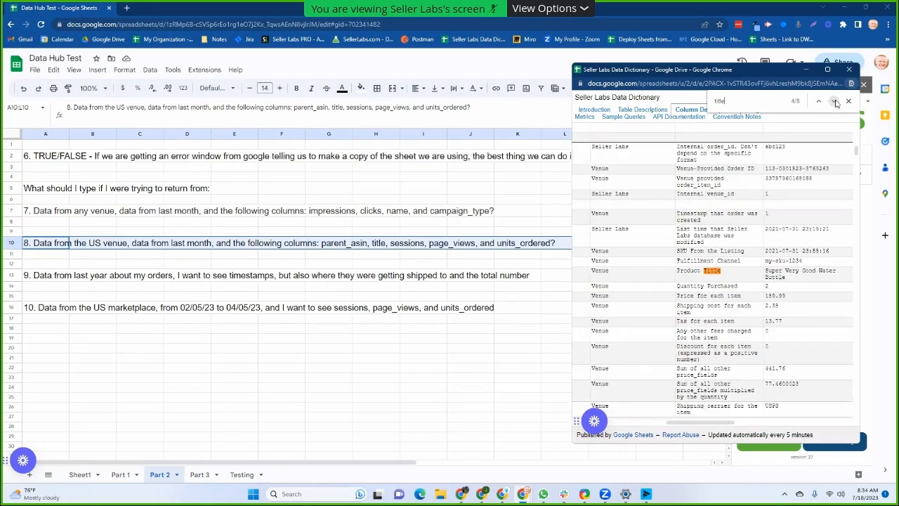
pyautogui.click(834, 102)
pyautogui.click(834, 101)
pyautogui.click(834, 101)
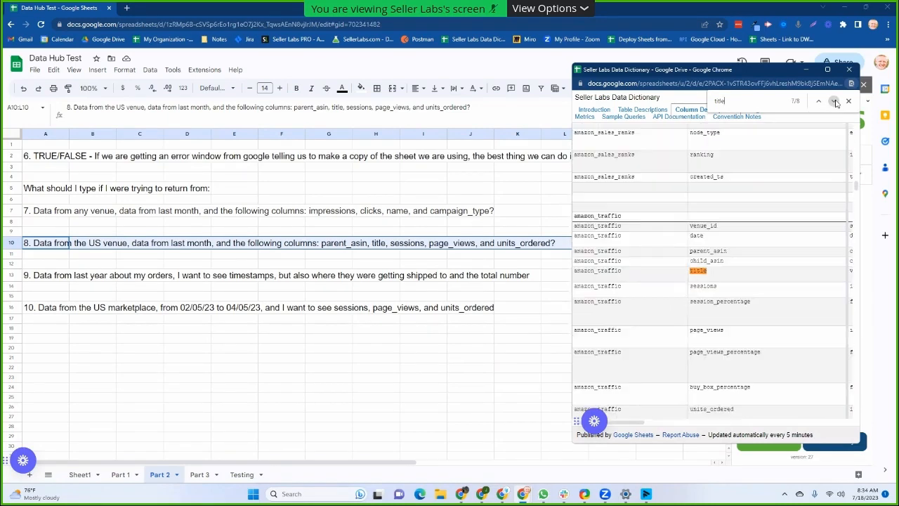
# - Close the Data Dictionary and clear the sl_orders_group_by formula from G1 on the Testing sheet
pyautogui.scroll(-2, 734, 262)
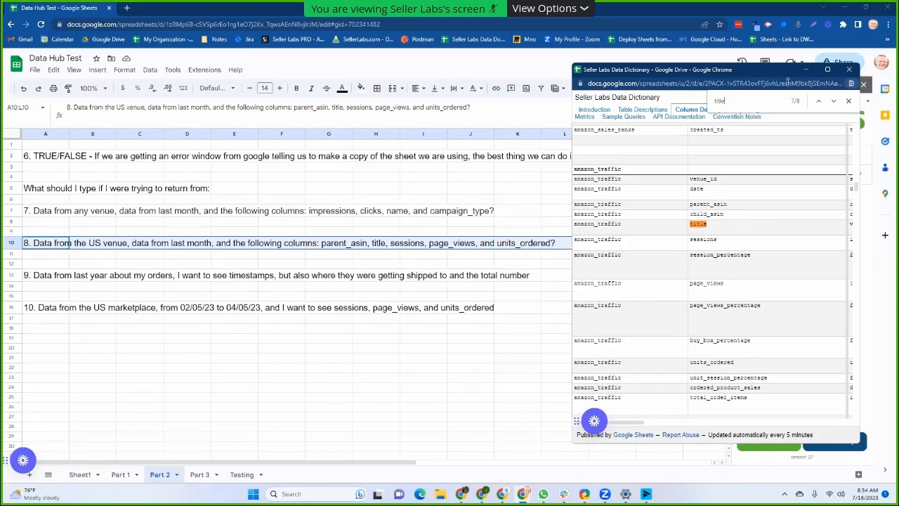
pyautogui.click(849, 69)
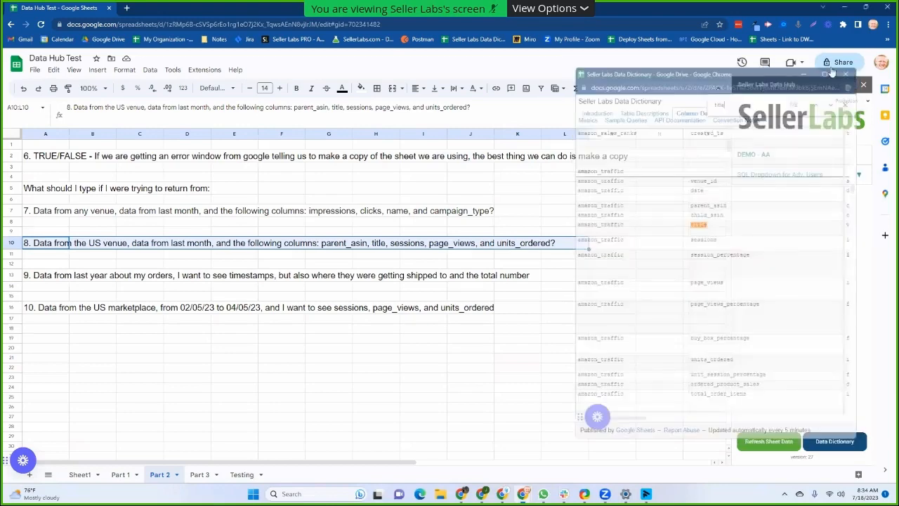
pyautogui.click(244, 473)
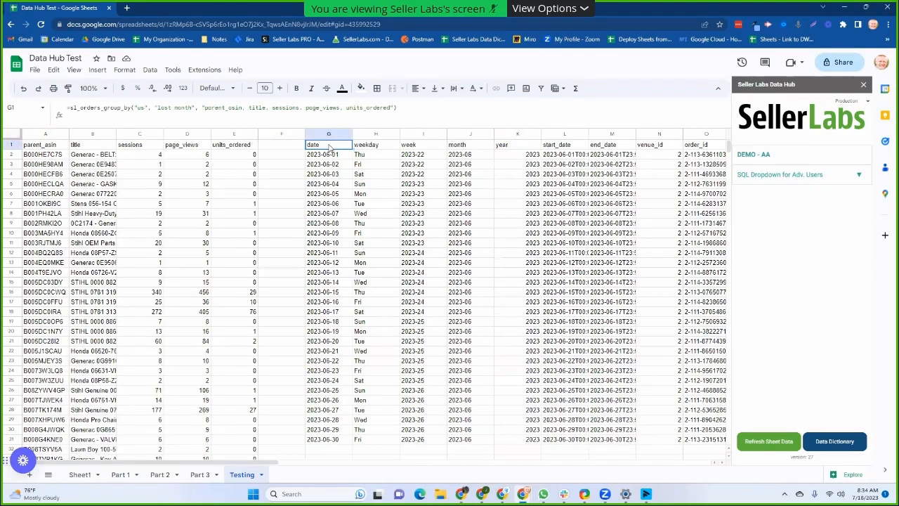
pyautogui.press('Delete')
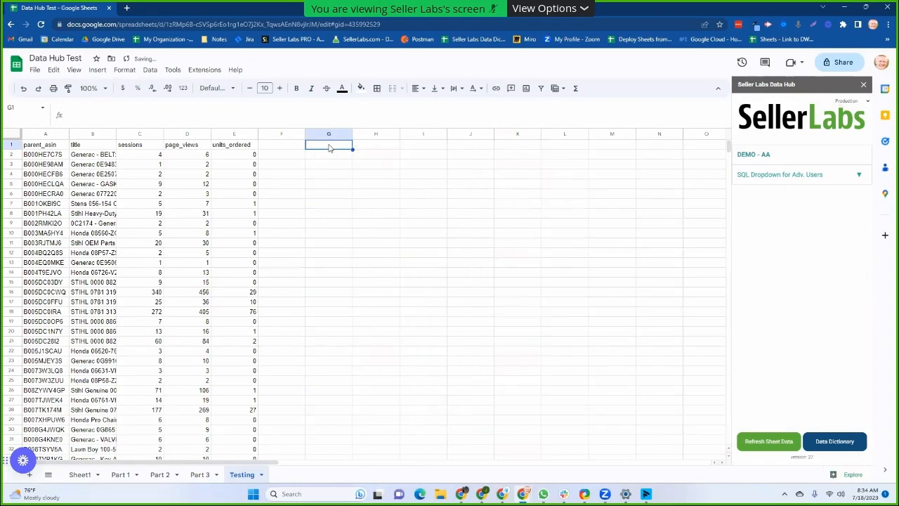
pyautogui.click(32, 146)
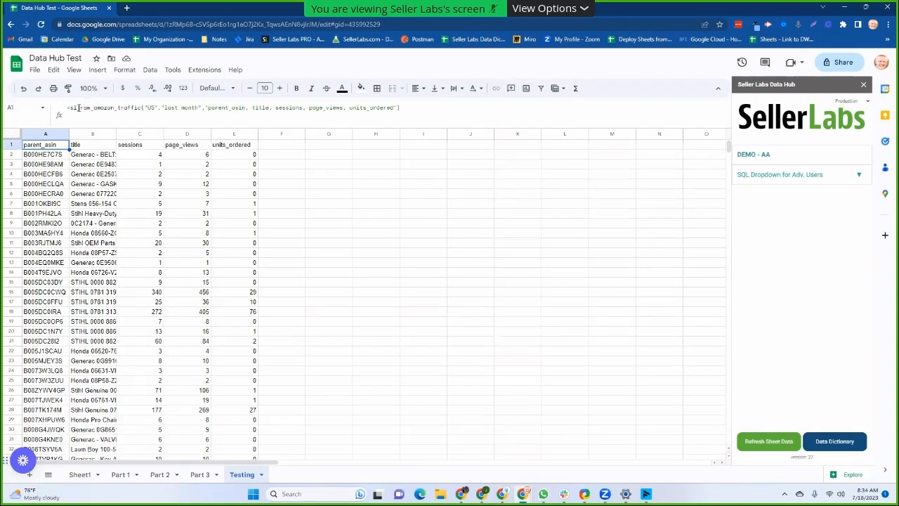
pyautogui.click(323, 150)
pyautogui.write('=sl_am')
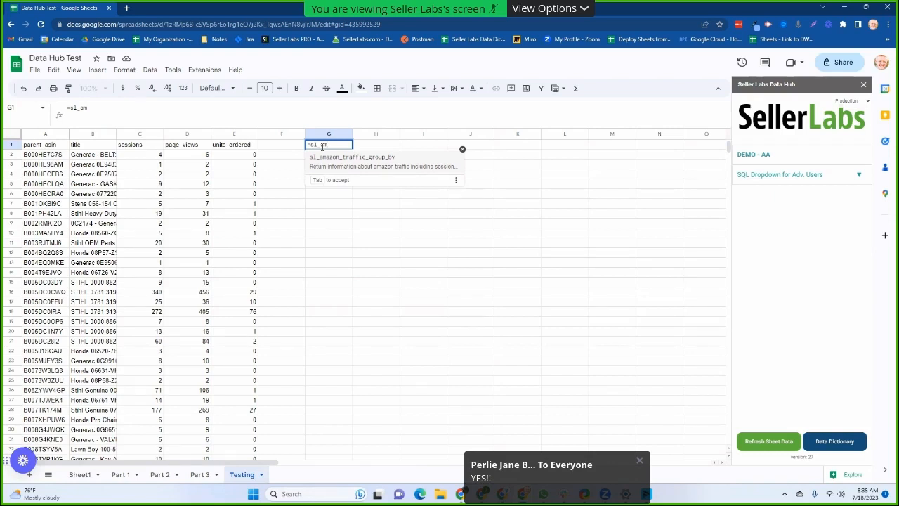
pyautogui.press('BackSpace')
pyautogui.press('BackSpace')
pyautogui.press('BackSpace')
pyautogui.press('BackSpace')
pyautogui.press('BackSpace')
pyautogui.press('BackSpace')
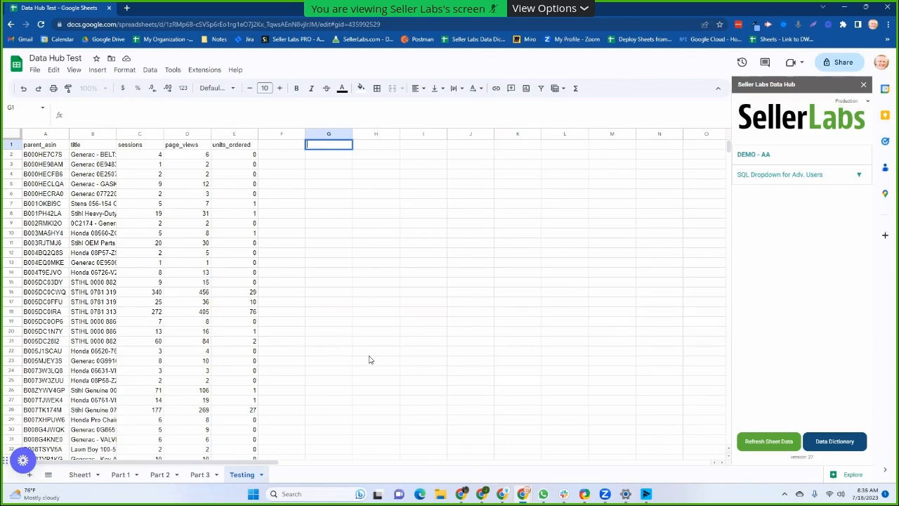
# - Clear the amazon_traffic formula from A1 on Testing and highlight question 9 on the Part 2 sheet
pyautogui.click(51, 146)
pyautogui.press('Delete')
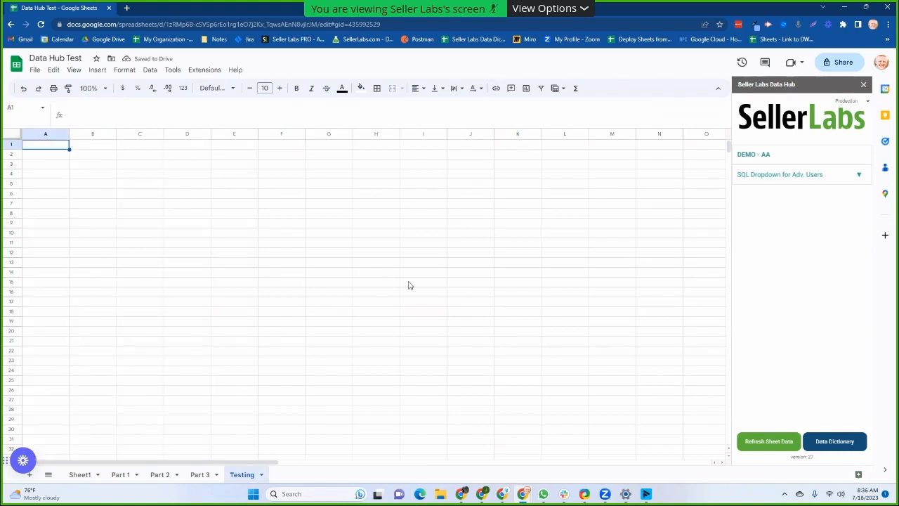
pyautogui.click(160, 474)
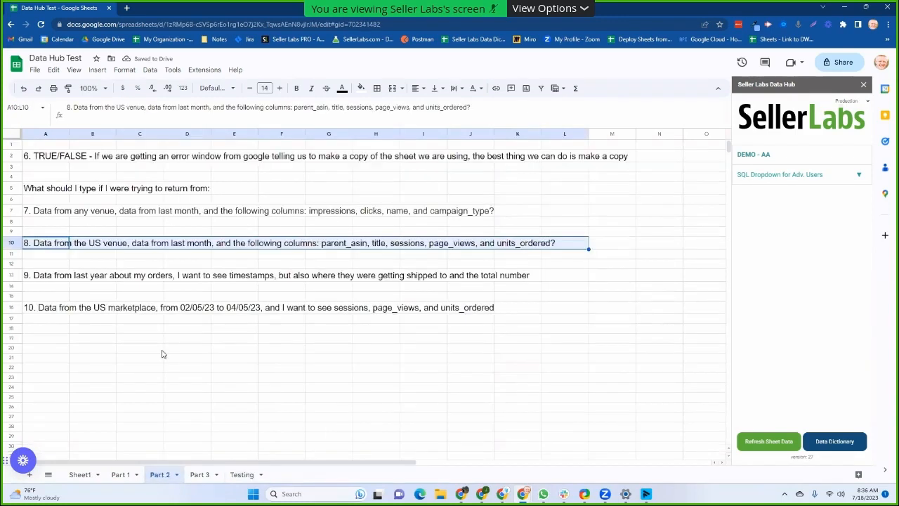
pyautogui.click(47, 278)
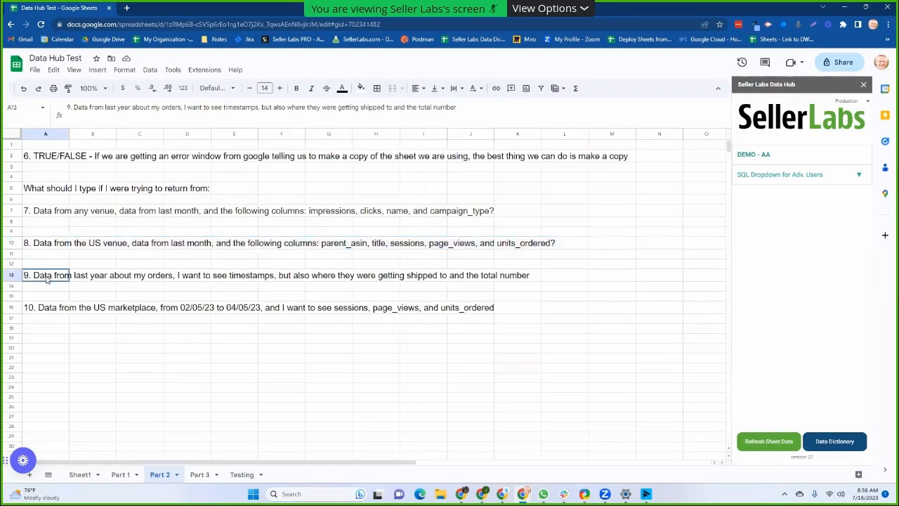
pyautogui.moveTo(47, 278); pyautogui.dragTo(528, 278)
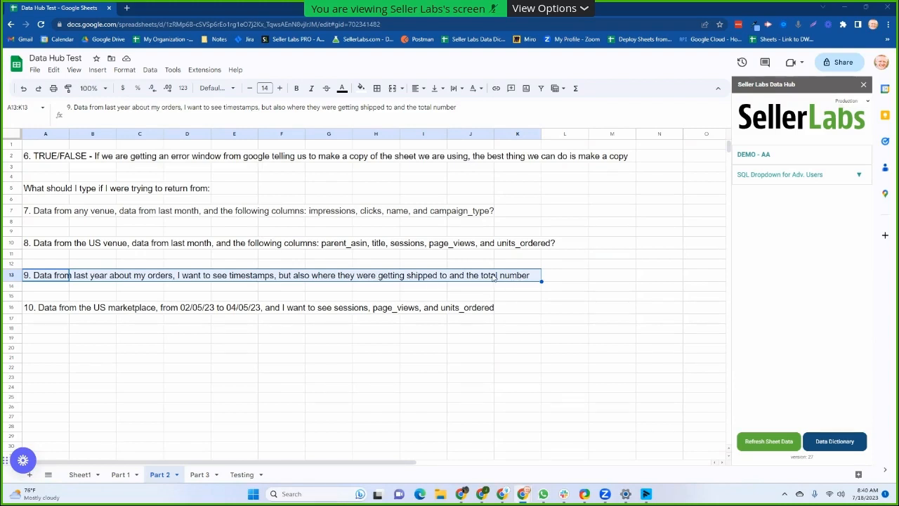
# - Search the Data Dictionary's Column Descriptions for orders and review the columns of the orders and order_items tables
pyautogui.click(244, 475)
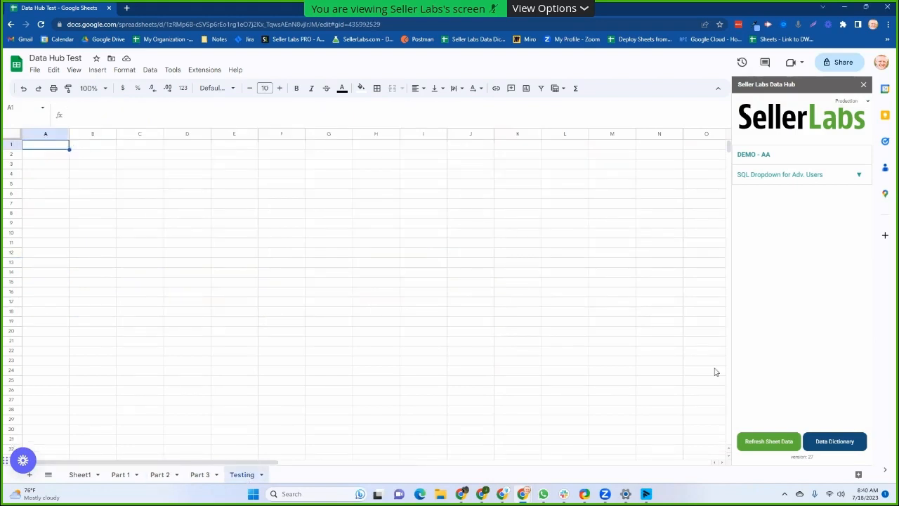
pyautogui.click(834, 441)
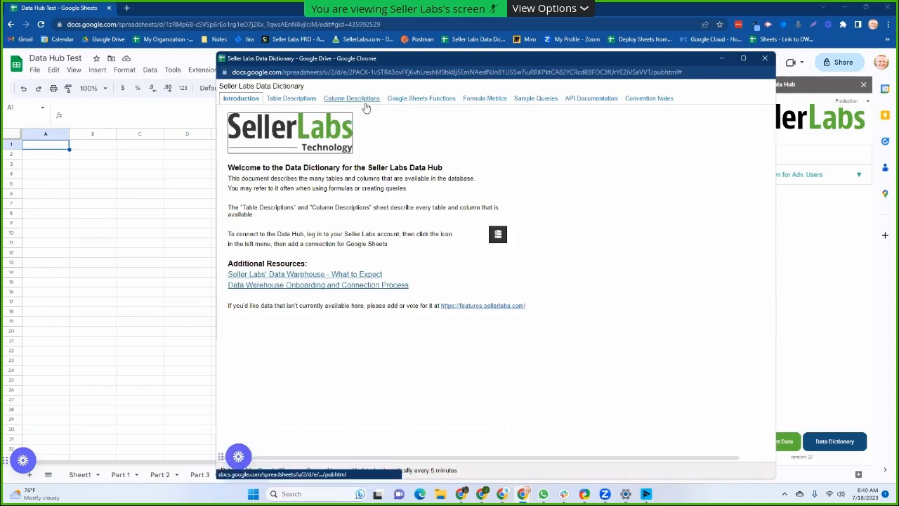
pyautogui.click(364, 103)
pyautogui.hotkey('ctrl', 'f')
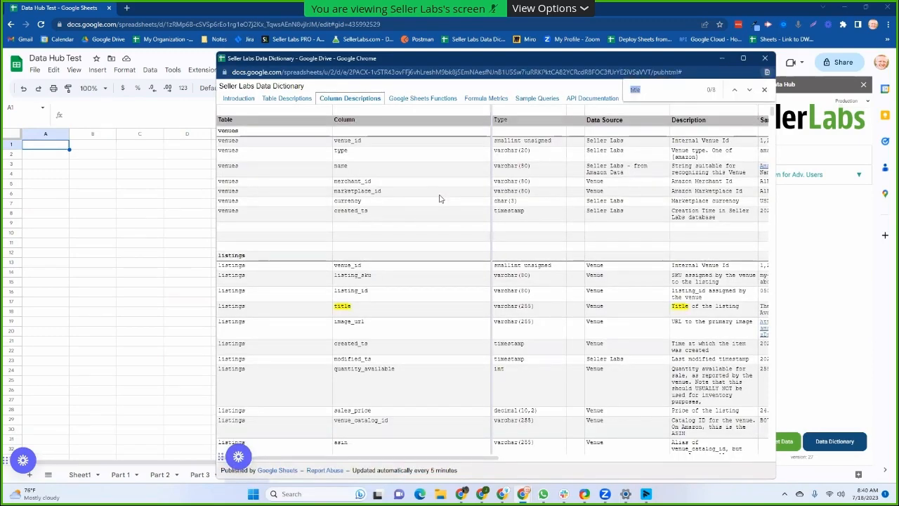
pyautogui.write('orders')
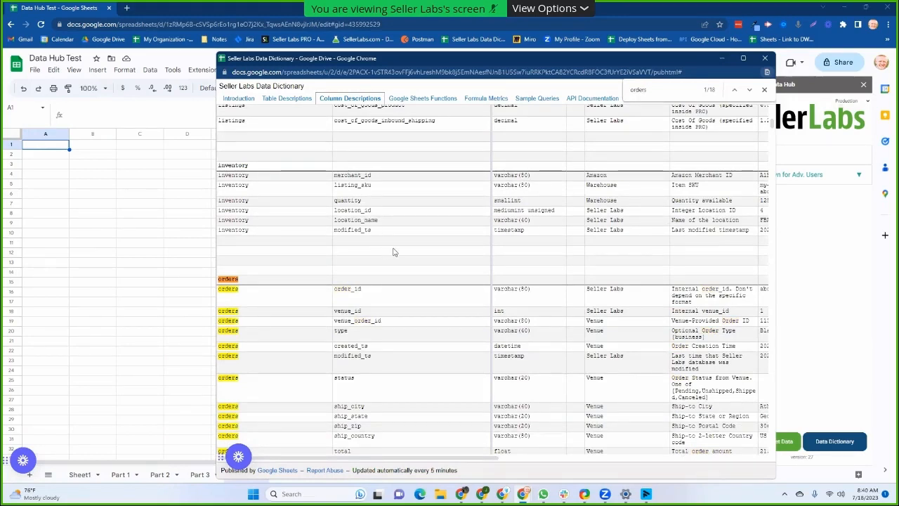
pyautogui.scroll(-3, 424, 254)
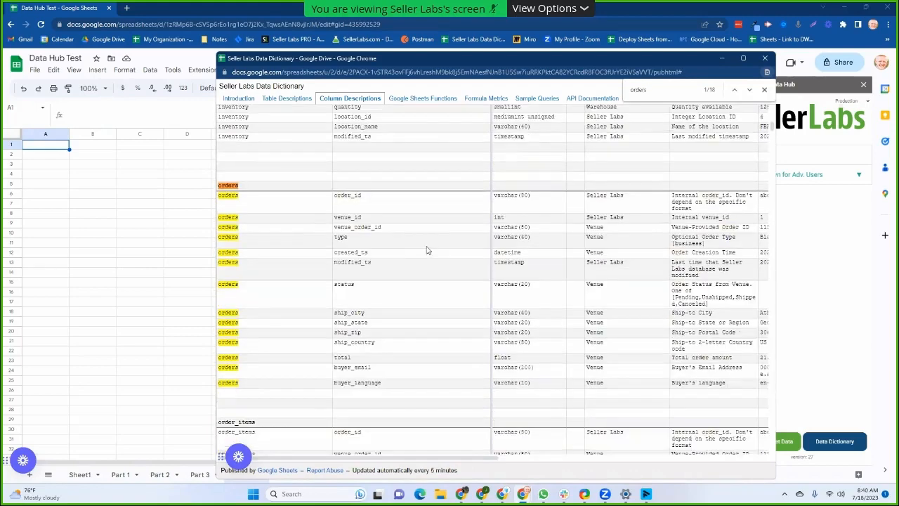
pyautogui.scroll(-3, 428, 247)
pyautogui.scroll(3, 428, 248)
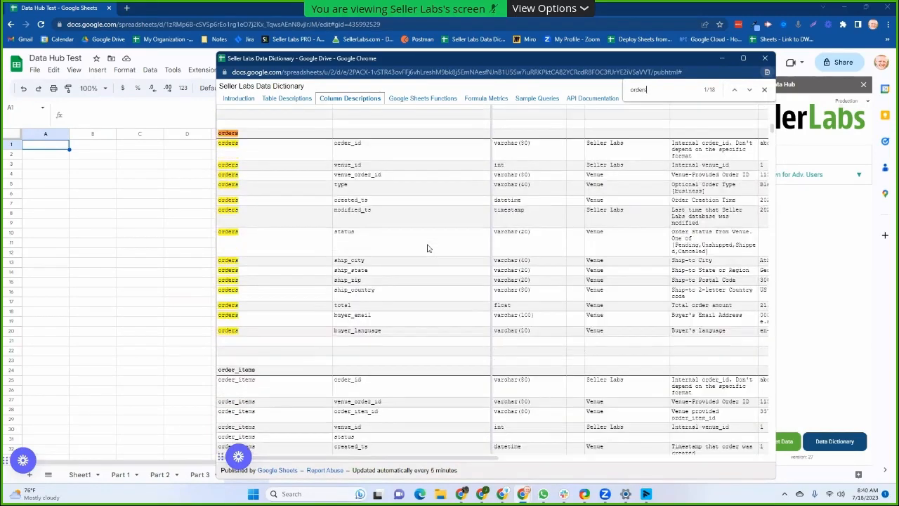
pyautogui.scroll(1, 428, 248)
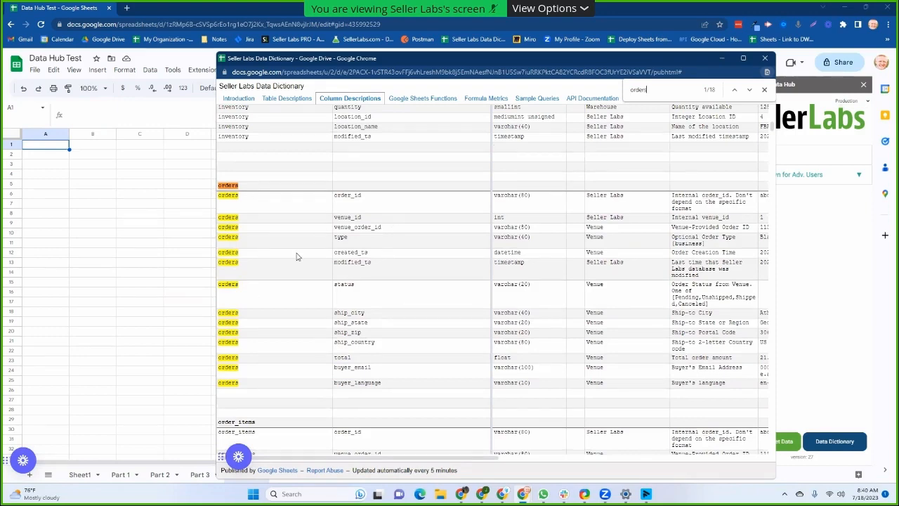
pyautogui.scroll(-4, 362, 267)
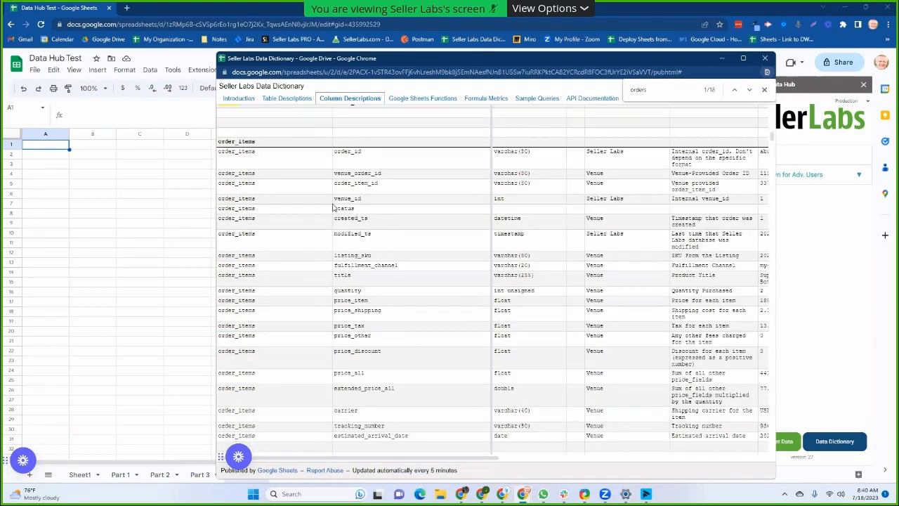
pyautogui.scroll(-3, 363, 355)
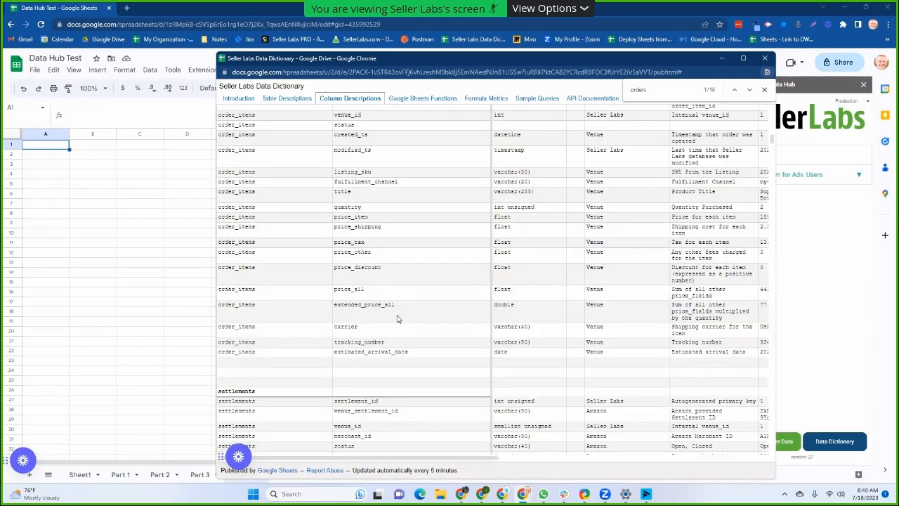
pyautogui.scroll(-3, 397, 319)
pyautogui.scroll(8, 397, 319)
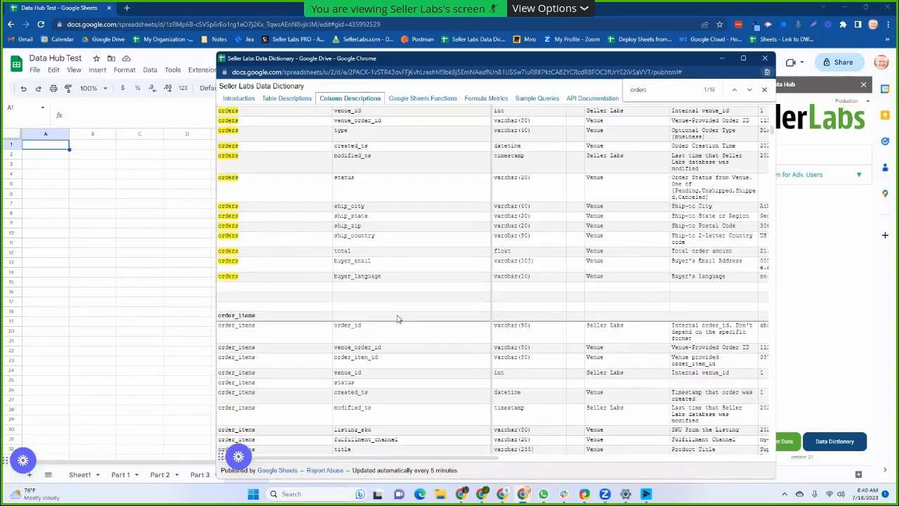
# - Go through the remaining orders matches, return to the orders table to check its timestamp, shipping and total columns, and close the Data Dictionary
pyautogui.click(749, 90)
pyautogui.click(748, 90)
pyautogui.click(748, 90)
pyautogui.tripleClick(748, 90)
pyautogui.doubleClick(748, 90)
pyautogui.tripleClick(748, 90)
pyautogui.doubleClick(748, 90)
pyautogui.click(748, 90)
pyautogui.click(748, 90)
pyautogui.click(749, 90)
pyautogui.click(749, 90)
pyautogui.click(749, 89)
pyautogui.click(748, 90)
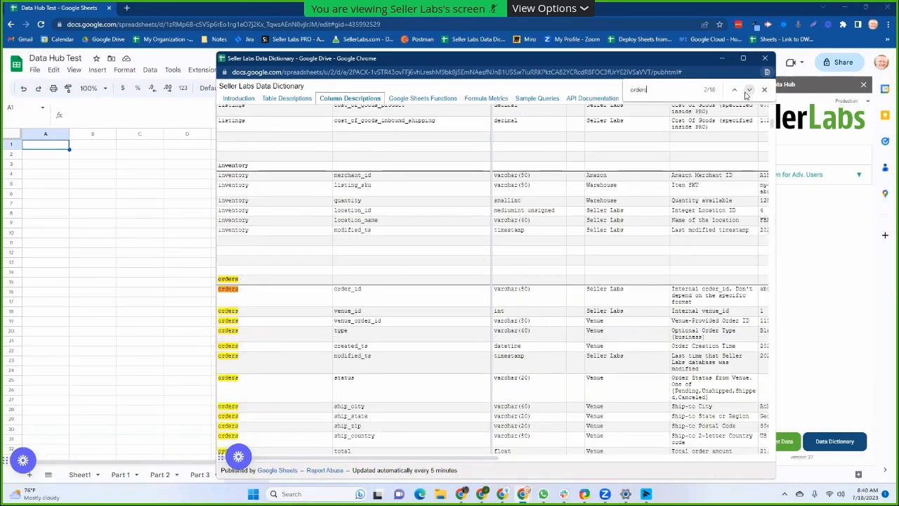
pyautogui.click(735, 90)
pyautogui.scroll(-2, 438, 317)
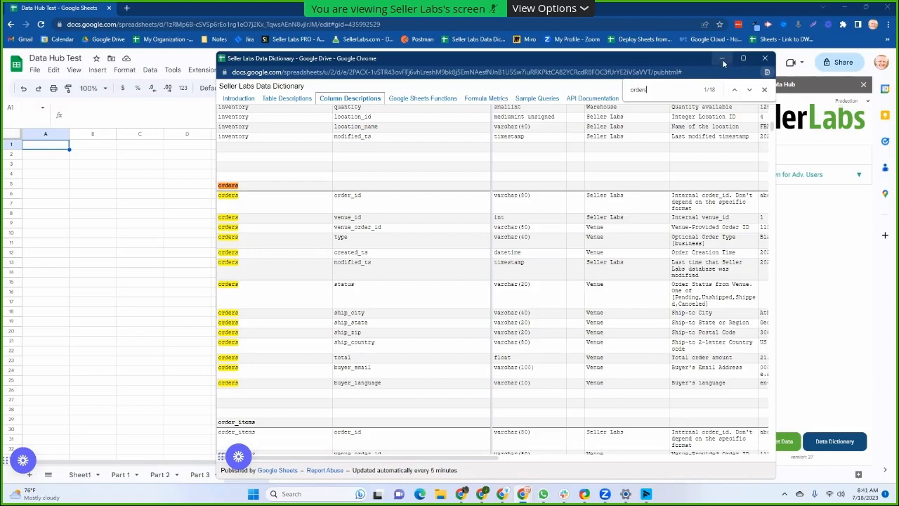
pyautogui.click(764, 58)
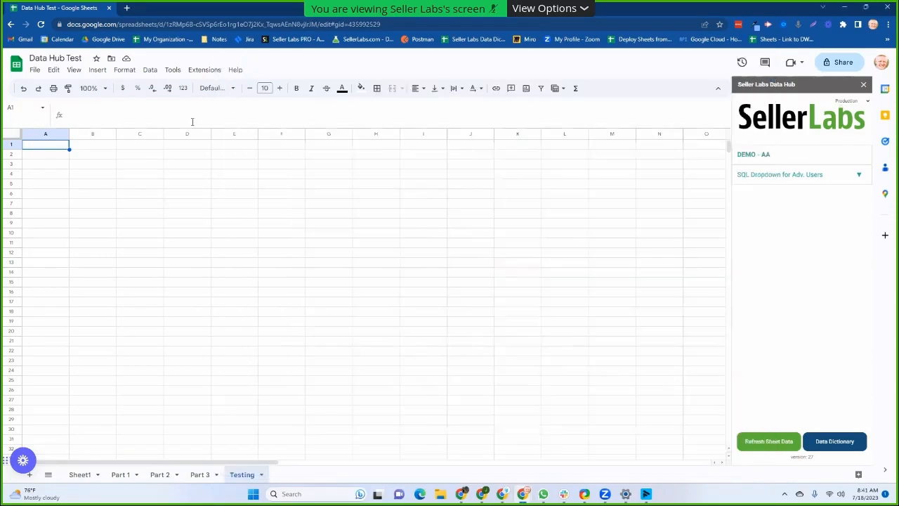
# - Start an sl_raw_orders formula in A1 of Testing with venue "default", date range "last year" and created_ts as the first column
pyautogui.write('=s')
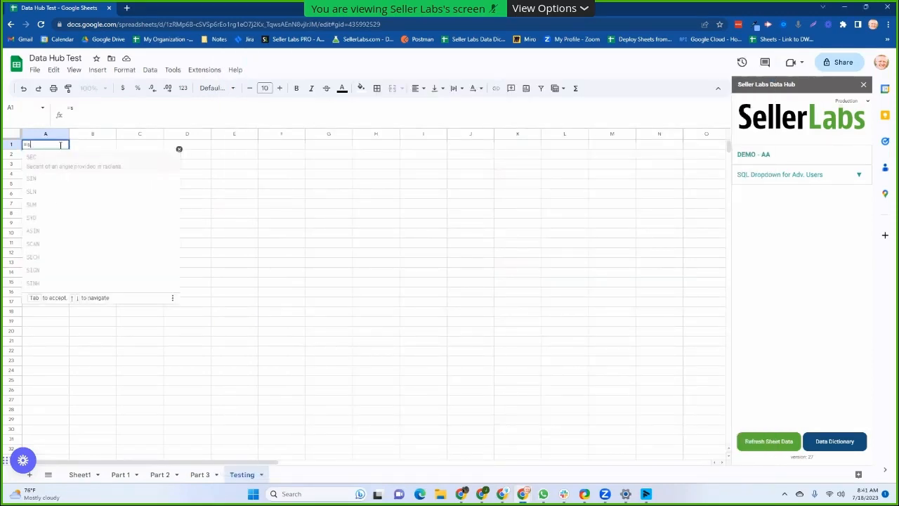
pyautogui.write('l_raw_orders(')
pyautogui.press('Tab')
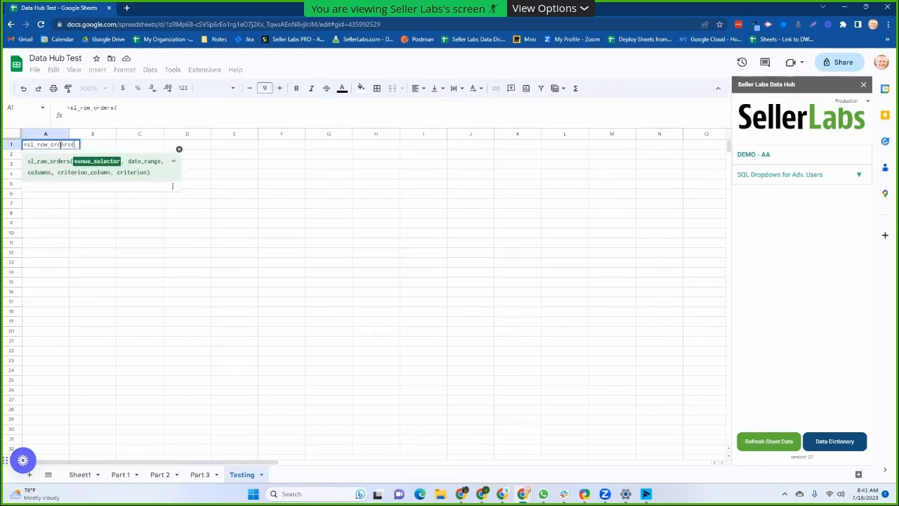
pyautogui.write('"')
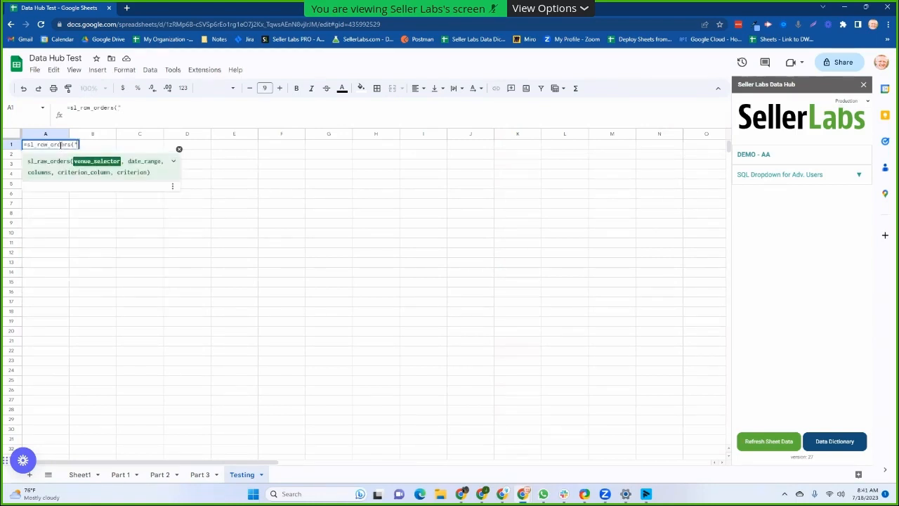
pyautogui.write('default", "')
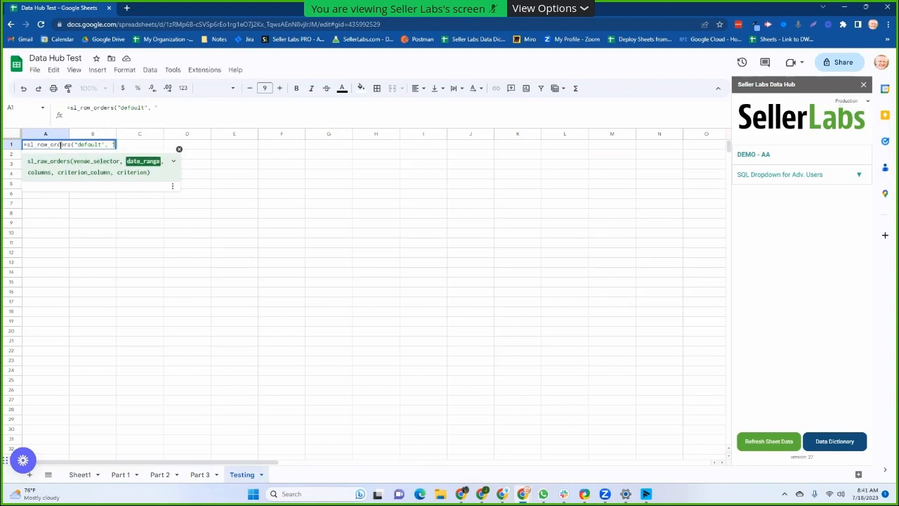
pyautogui.write('last year"')
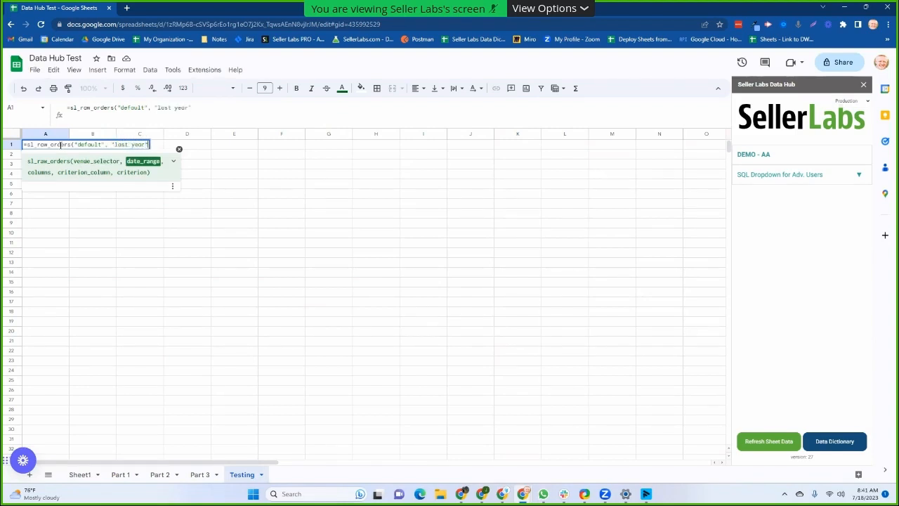
pyautogui.write(', ,"')
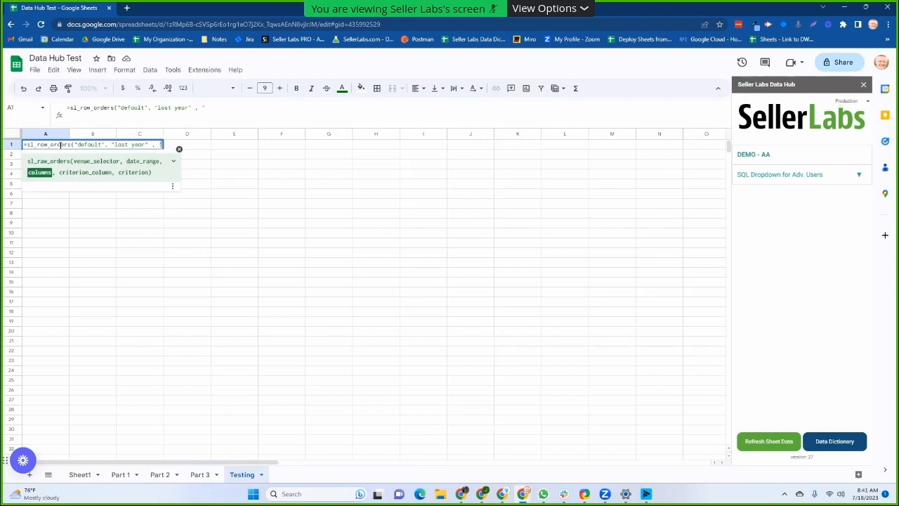
pyautogui.write('created_ts,')
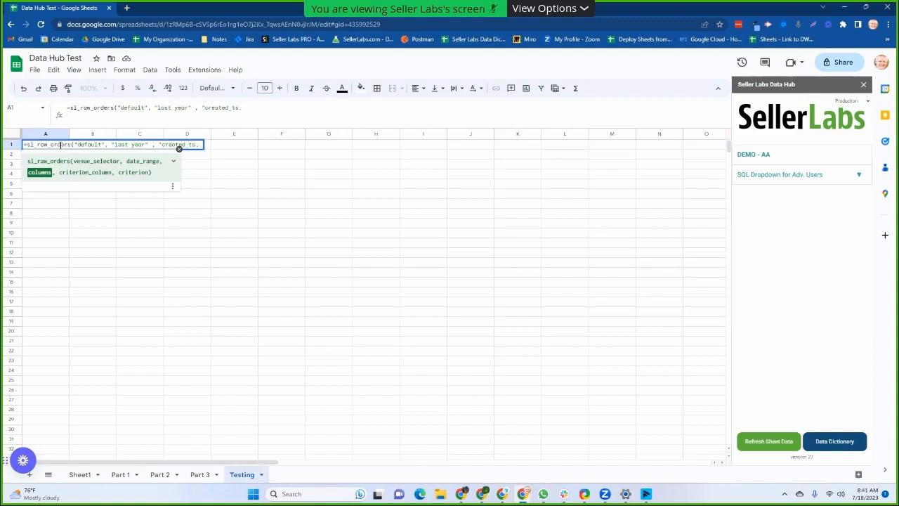
# - Recheck question 9 on Part 2 and complete A1's sl_raw_orders formula on Testing by adding the columns ship_city and total
pyautogui.click(160, 475)
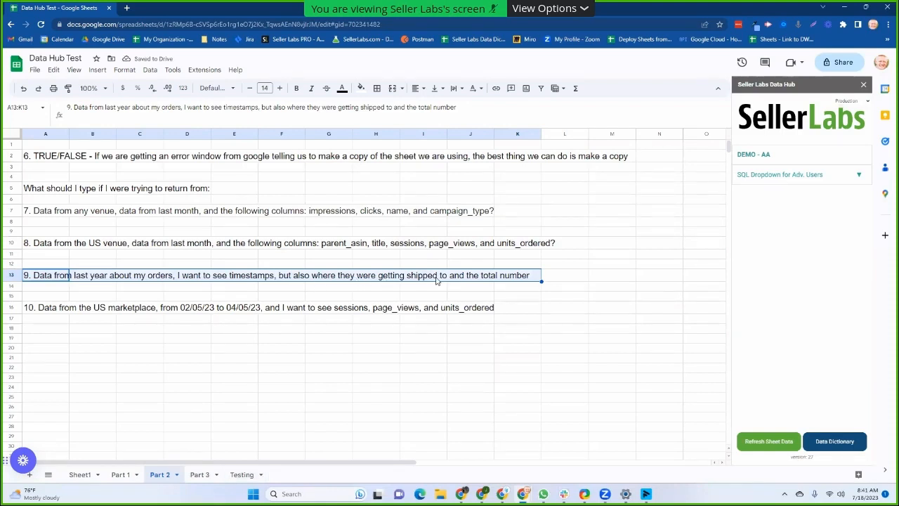
pyautogui.click(242, 474)
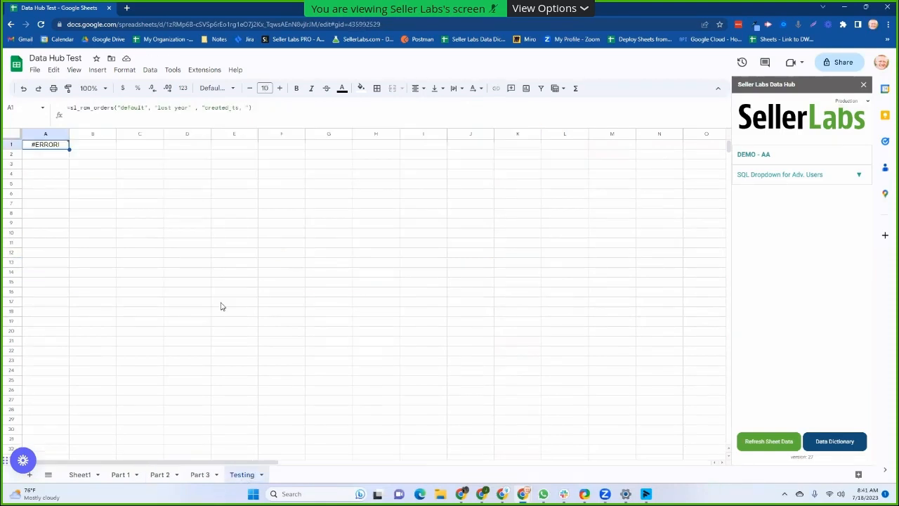
pyautogui.click(249, 107)
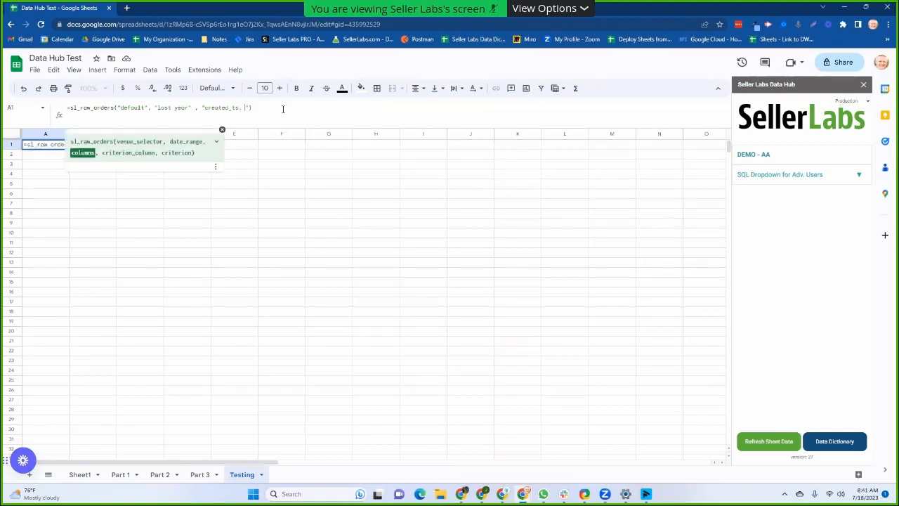
pyautogui.write('ship_city, total')
pyautogui.press('Return')
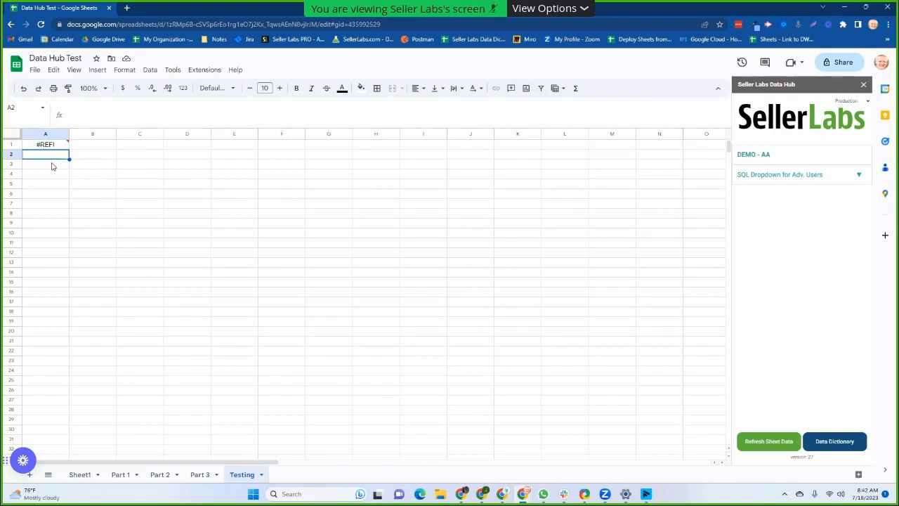
# - Set the date range of A1's sl_raw_orders formula on Testing to "last month" and widen columns A and B
pyautogui.click(57, 145)
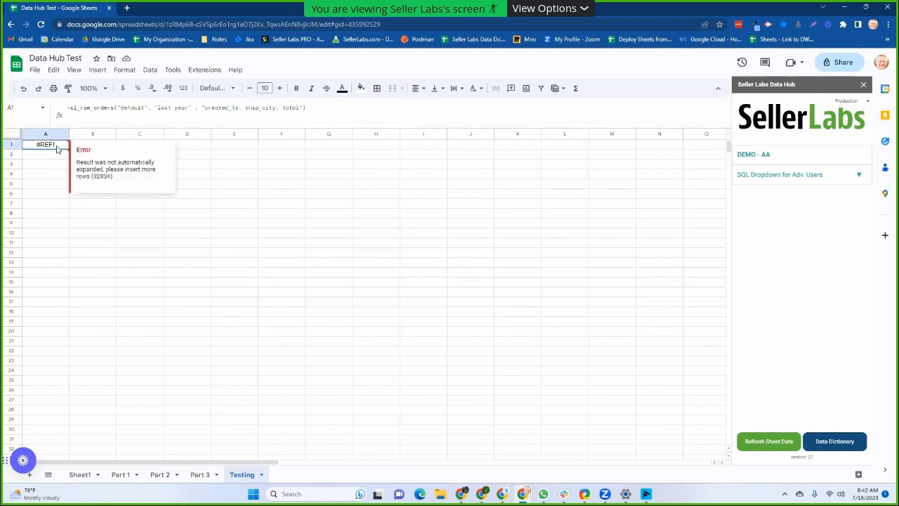
pyautogui.moveTo(190, 107)
pyautogui.mouseDown()
pyautogui.moveTo(161, 107)
pyautogui.moveTo(173, 107)
pyautogui.mouseUp()
pyautogui.write('week')
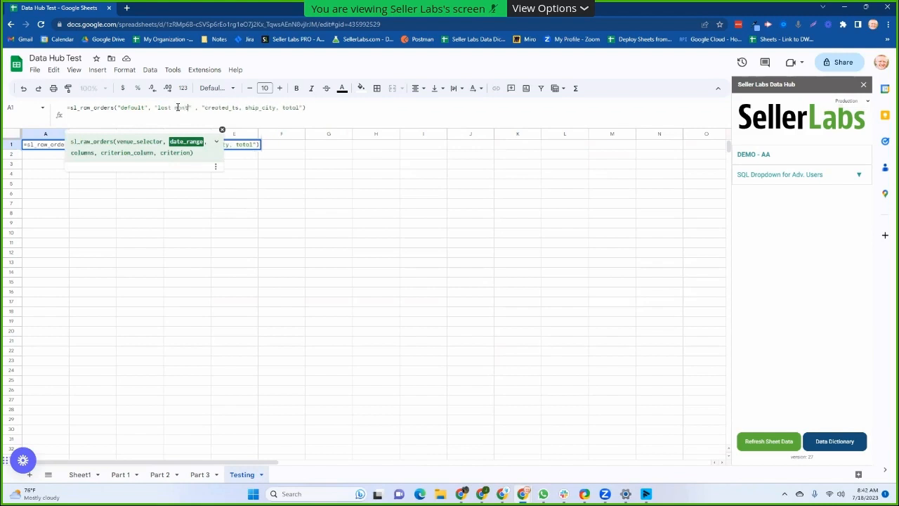
pyautogui.press('Return')
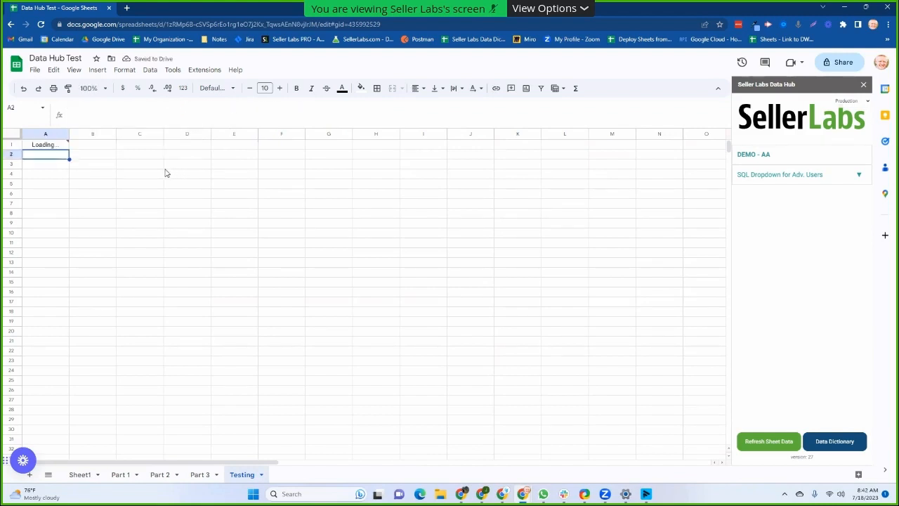
pyautogui.moveTo(69, 134); pyautogui.dragTo(181, 134)
# - Look through the returned orders on Testing, examining the created_ts, ship_city and total columns
pyautogui.click(70, 147)
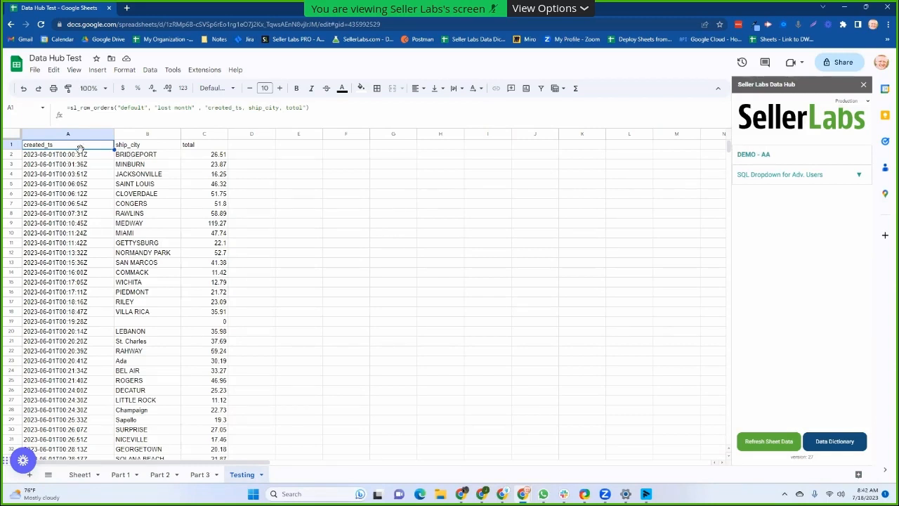
pyautogui.scroll(-10, 81, 369)
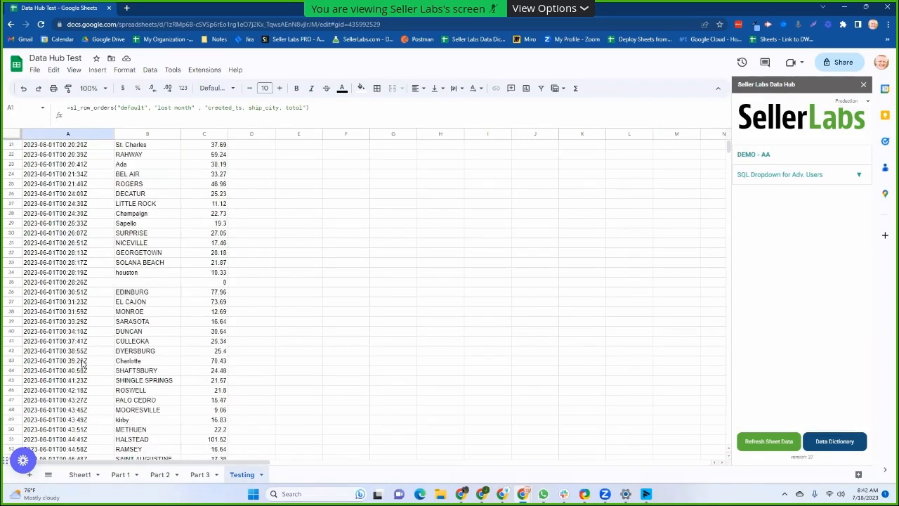
pyautogui.scroll(-9, 45, 319)
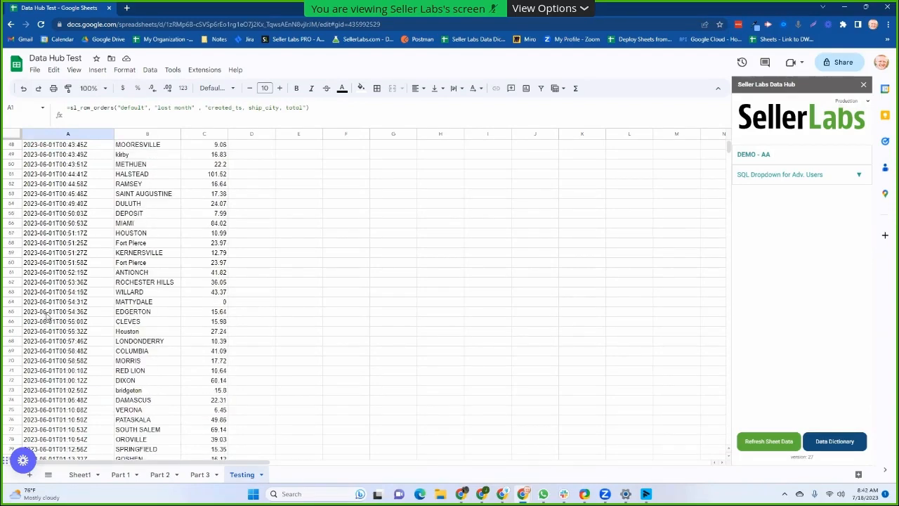
pyautogui.scroll(10, 52, 326)
pyautogui.scroll(10, 53, 330)
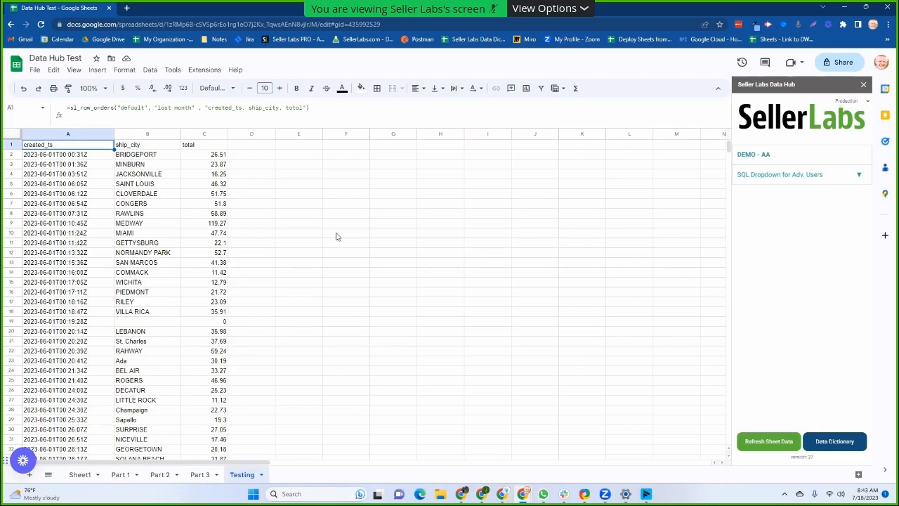
pyautogui.scroll(-5, 308, 316)
pyautogui.scroll(4, 308, 318)
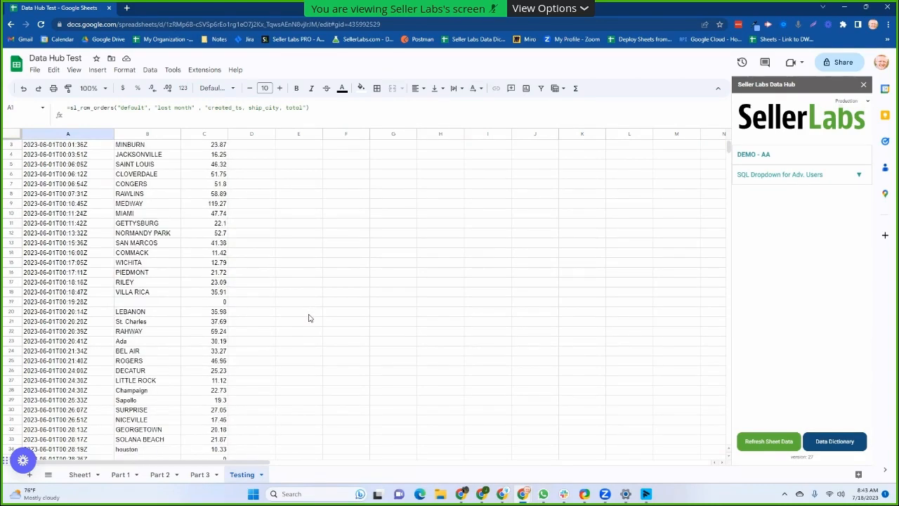
pyautogui.scroll(1, 308, 318)
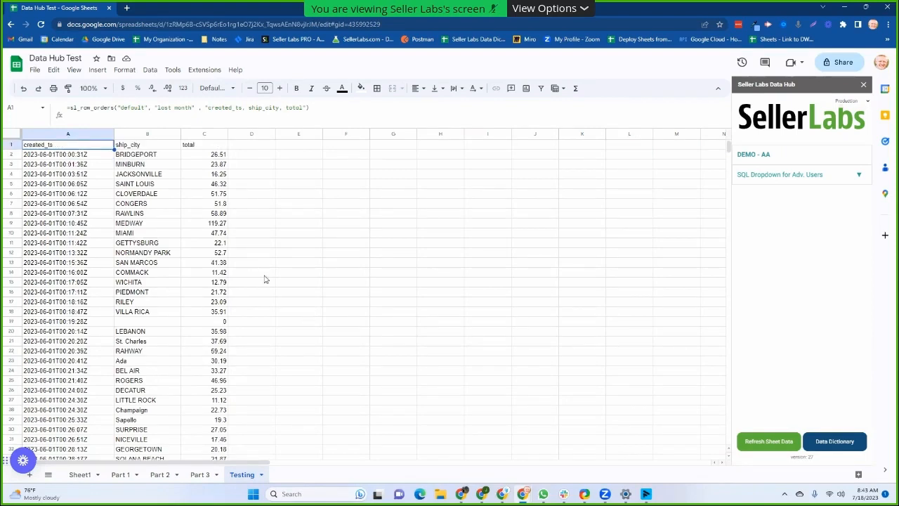
# - Clear and restore A1's sl_raw_orders formula, add modified_ts after created_ts in its columns, and widen column B
pyautogui.press('Delete')
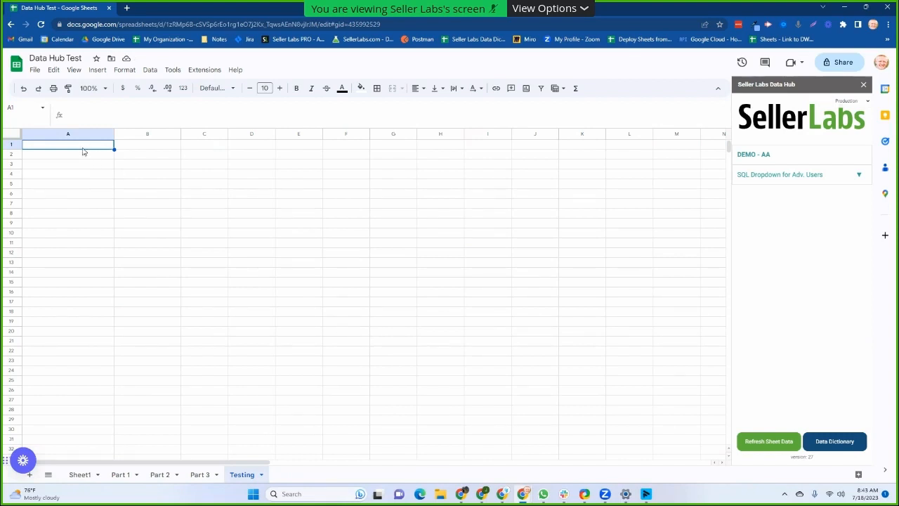
pyautogui.write('=sl_raw_orders("default", "last month" , "created_ts, ship_city, total")')
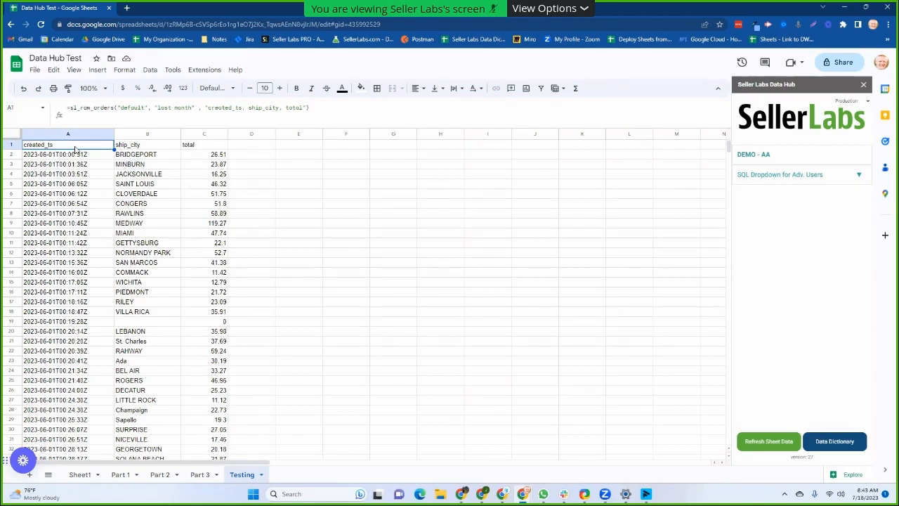
pyautogui.click(245, 107)
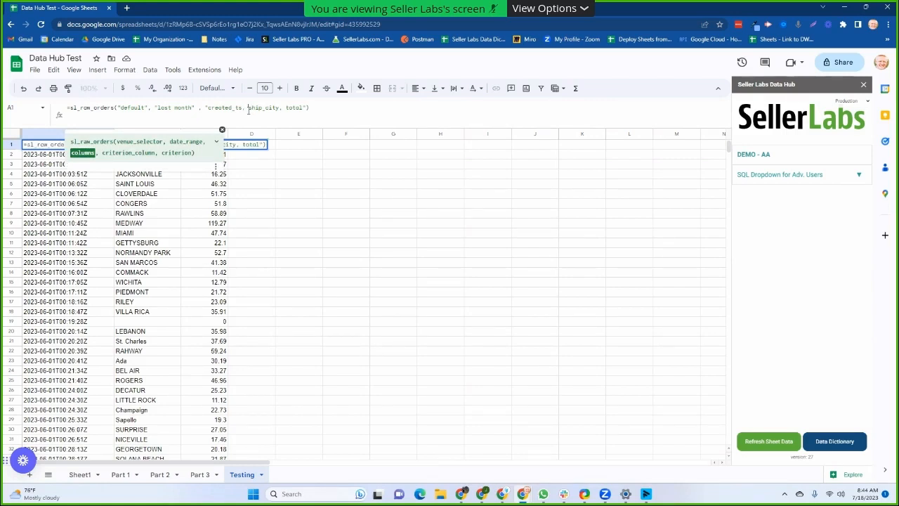
pyautogui.write('modified ')
pyautogui.write('_ts')
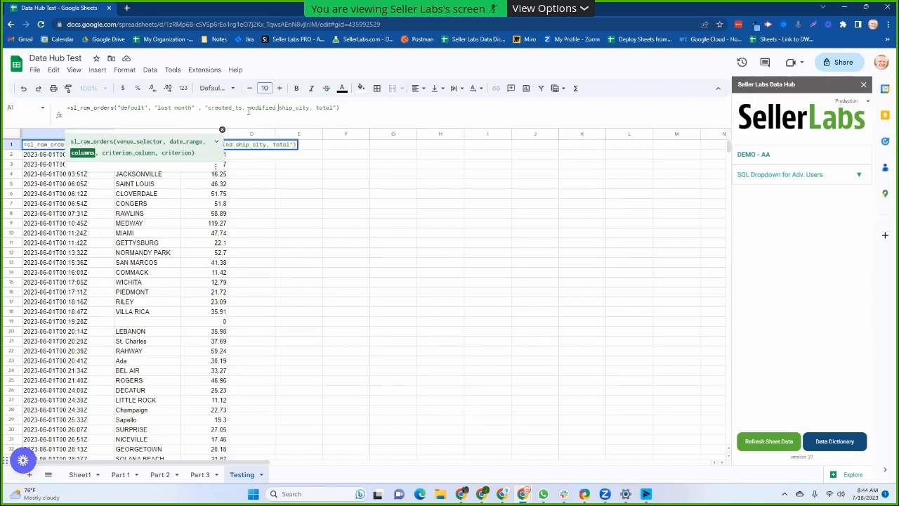
pyautogui.press('BackSpace')
pyautogui.write(',')
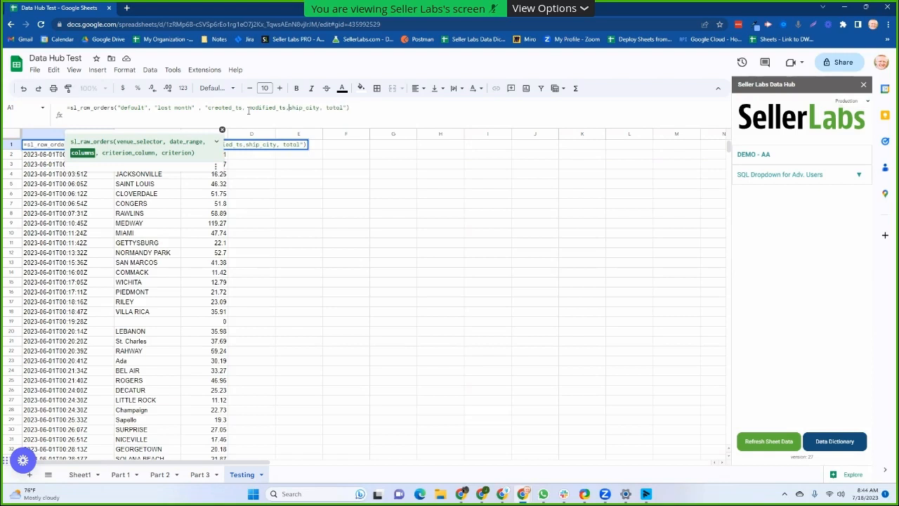
pyautogui.press('Return')
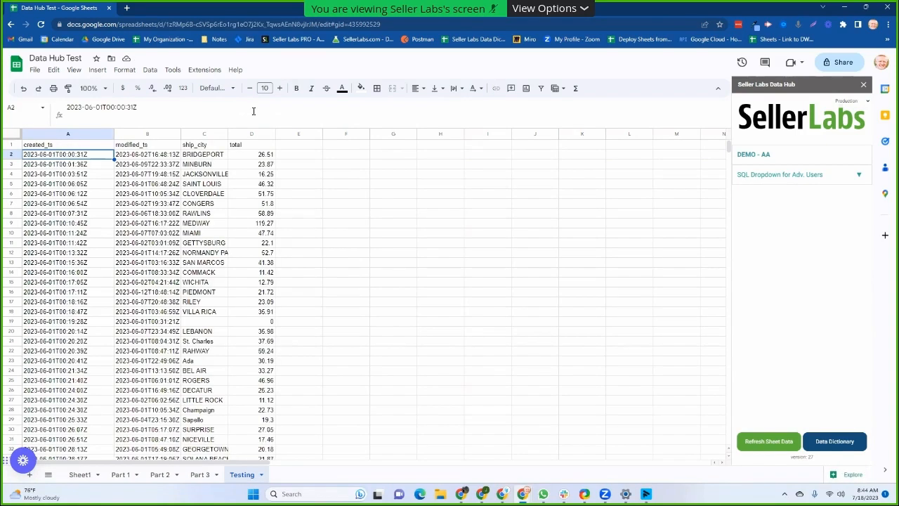
pyautogui.moveTo(181, 133); pyautogui.dragTo(218, 133)
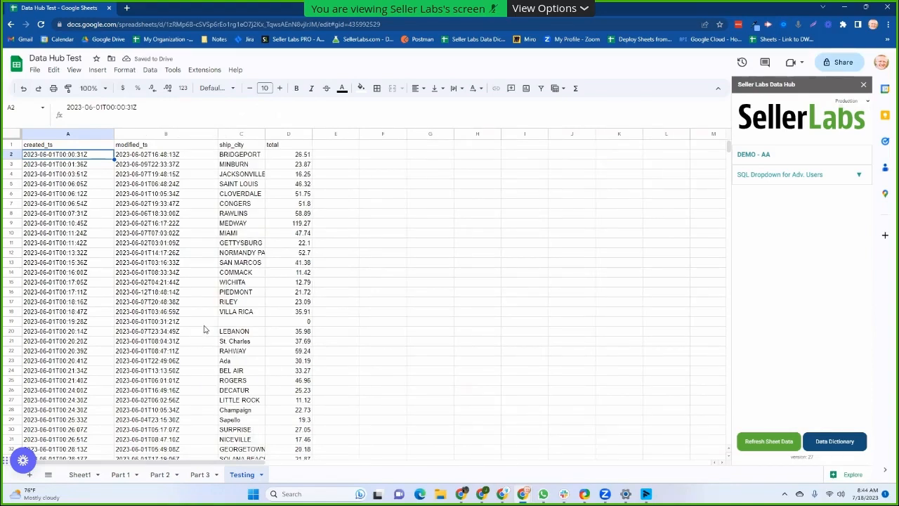
# - Search the Data Dictionary's Column Descriptions for orders, read the created_ts and modified_ts descriptions, and close the dictionary
pyautogui.click(820, 440)
pyautogui.click(350, 99)
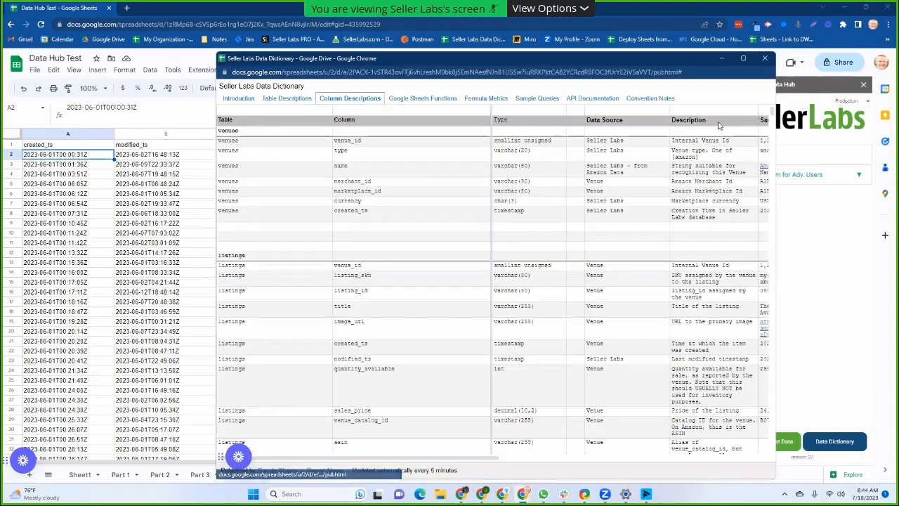
pyautogui.hotkey('ctrl', 'f')
pyautogui.write('orde')
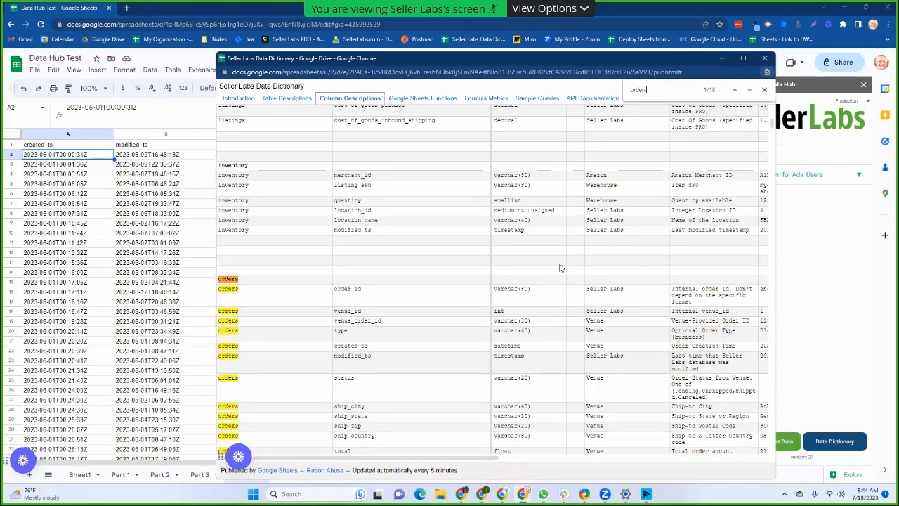
pyautogui.write('rs')
pyautogui.scroll(-2, 552, 279)
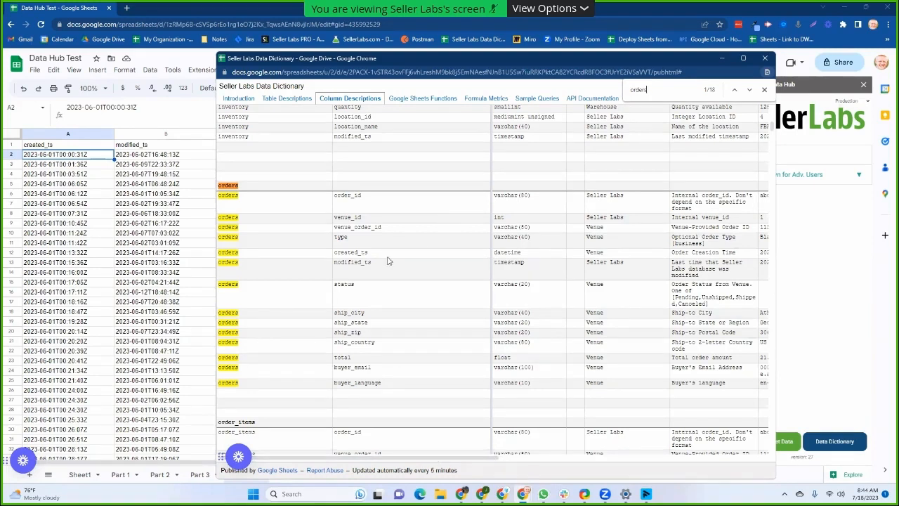
pyautogui.moveTo(336, 256)
pyautogui.mouseDown()
pyautogui.moveTo(370, 263)
pyautogui.moveTo(342, 264)
pyautogui.mouseUp()
pyautogui.moveTo(672, 254); pyautogui.dragTo(736, 256)
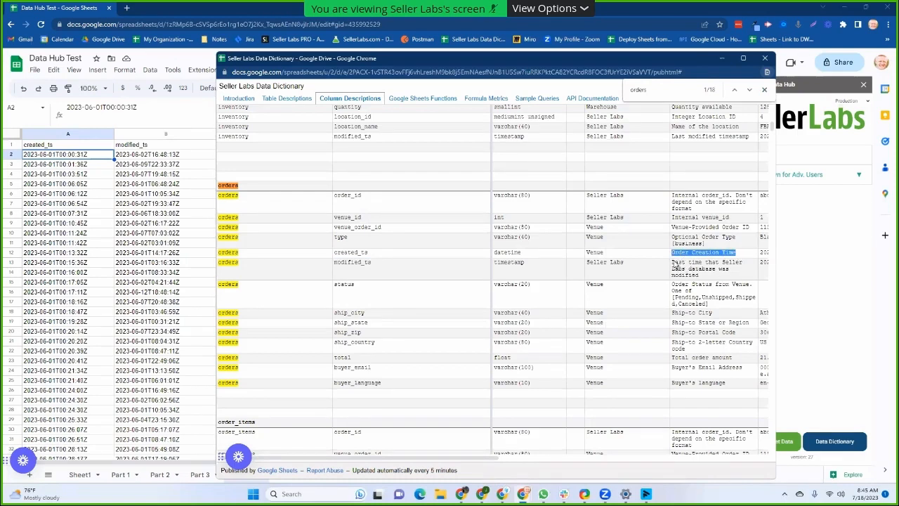
pyautogui.moveTo(673, 262); pyautogui.dragTo(709, 279)
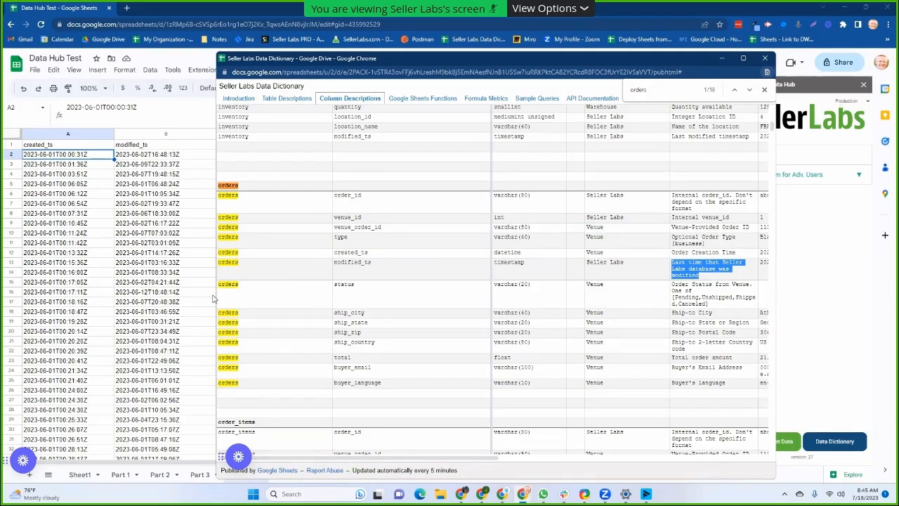
pyautogui.click(766, 60)
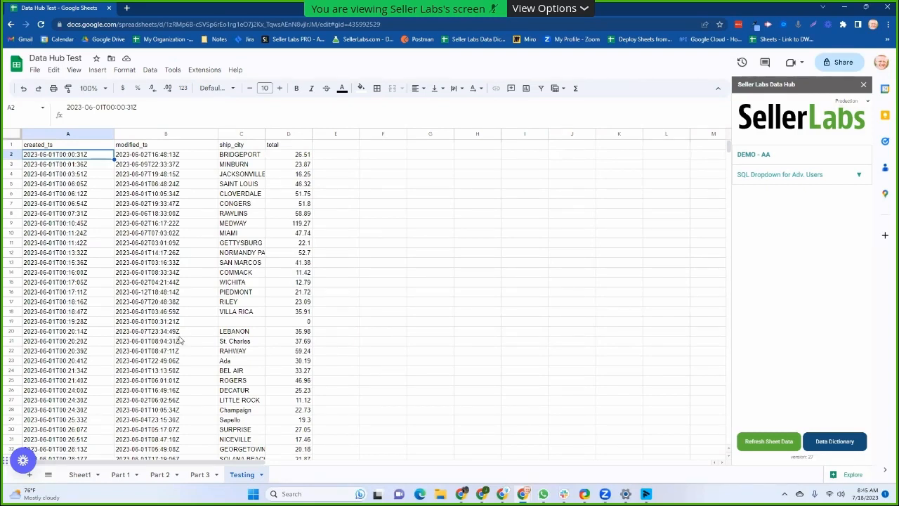
# - Recheck question 9 on Part 2, return to Testing, and briefly reopen the Data Dictionary's Column Descriptions before closing it
pyautogui.click(167, 478)
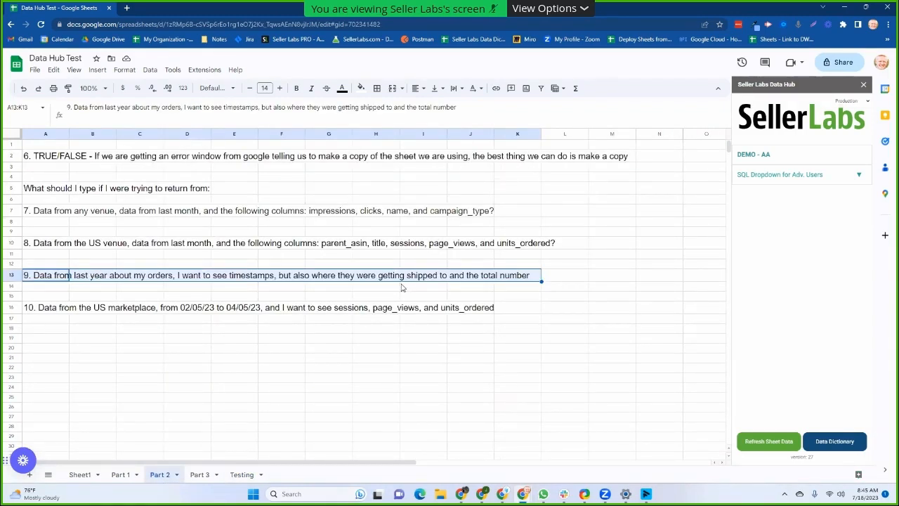
pyautogui.click(237, 475)
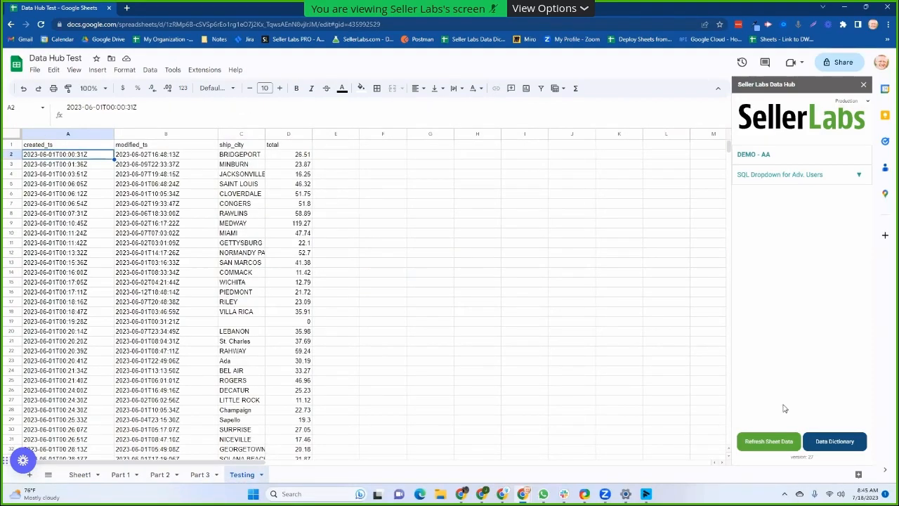
pyautogui.click(829, 439)
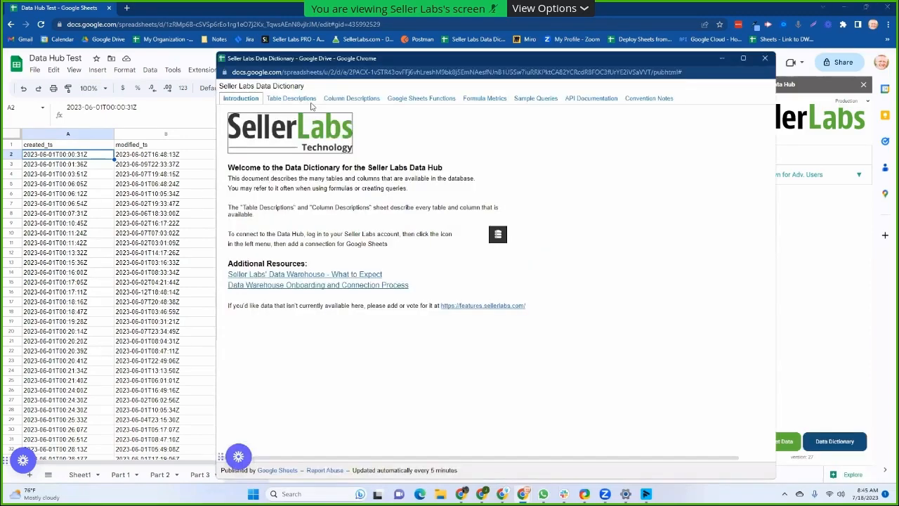
pyautogui.click(335, 102)
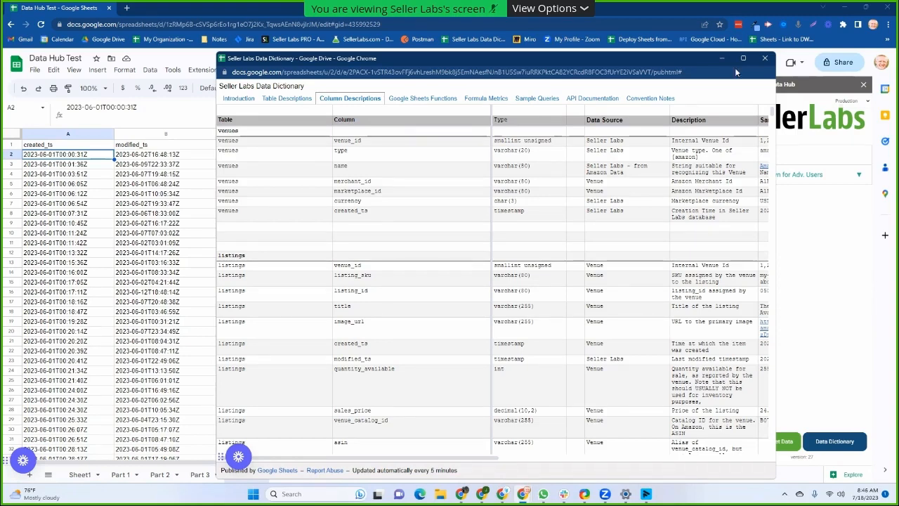
pyautogui.click(764, 58)
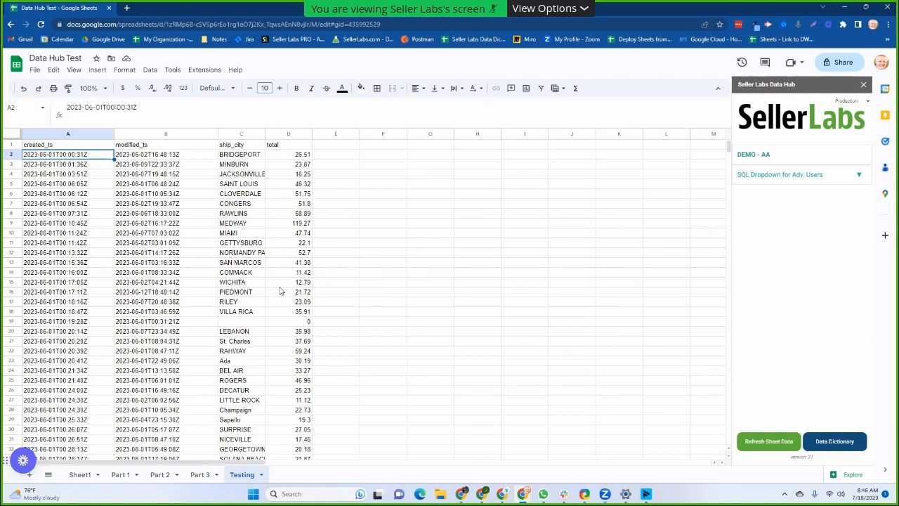
# - Go back to Part 2 and read question 10 about US marketplace data
pyautogui.click(163, 474)
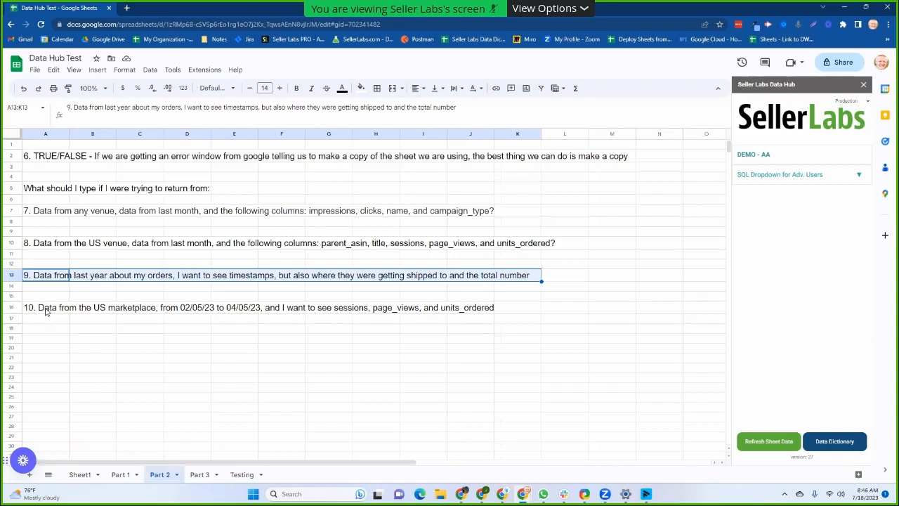
pyautogui.click(44, 308)
pyautogui.moveTo(54, 309); pyautogui.dragTo(507, 313)
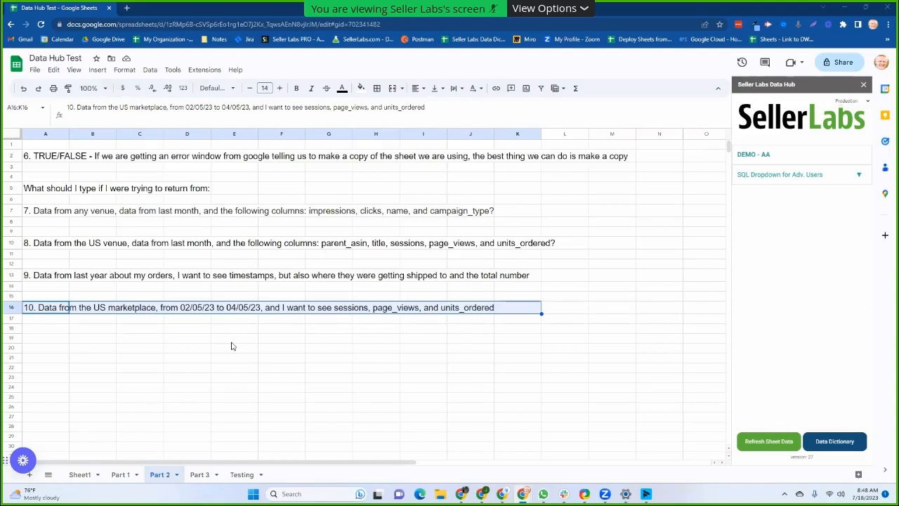
# - Replace the start date 02/05/23 in question 10 (A16) with February 5th, 2023
pyautogui.click(194, 312)
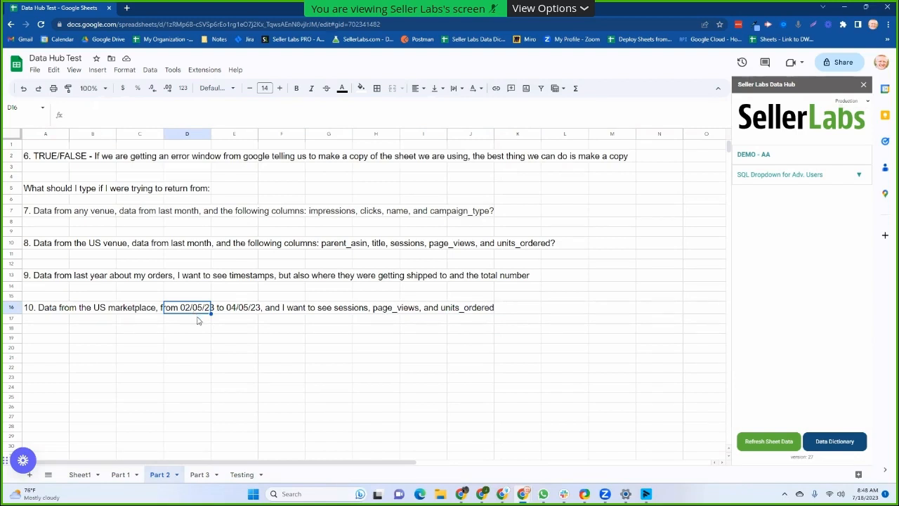
pyautogui.click(68, 311)
pyautogui.moveTo(213, 111); pyautogui.dragTo(186, 111)
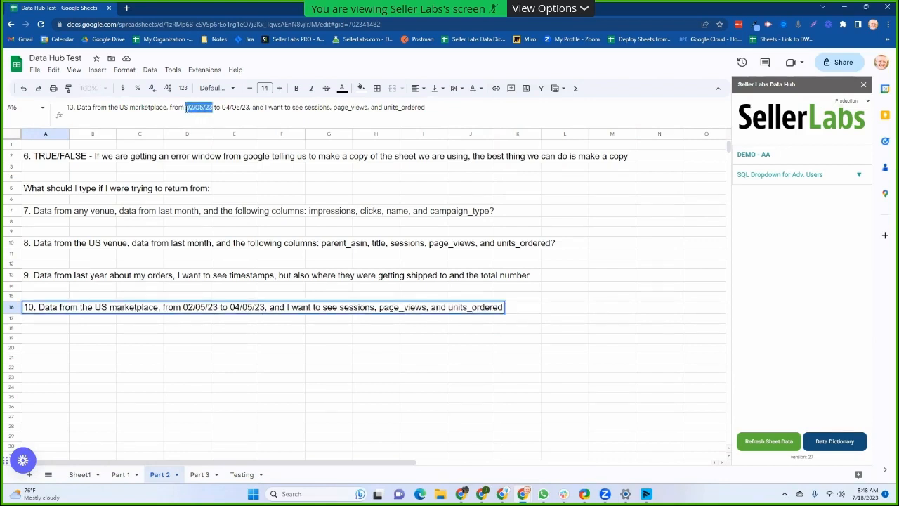
pyautogui.write('Februar')
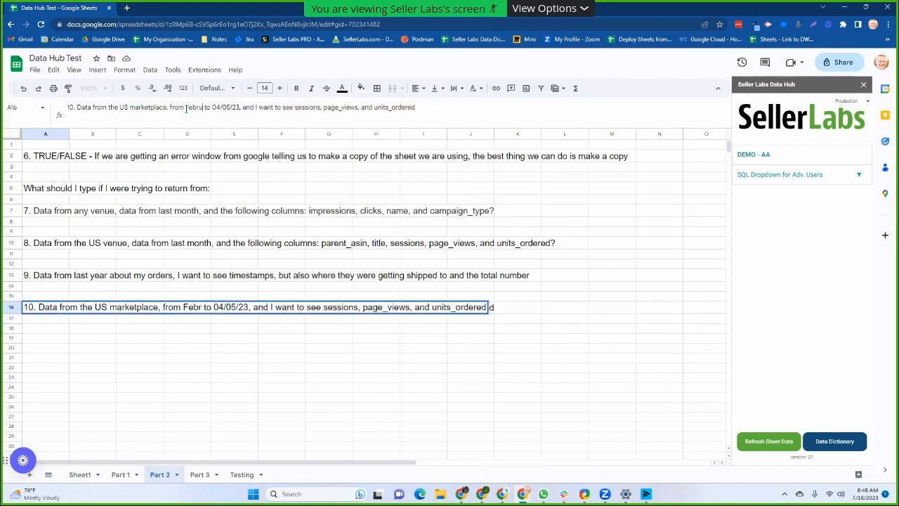
pyautogui.write('y 5th, ')
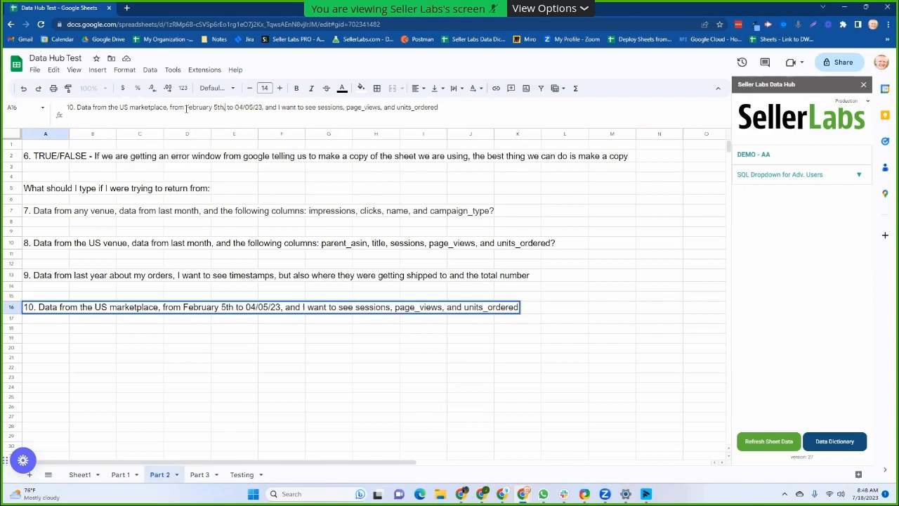
pyautogui.write('202')
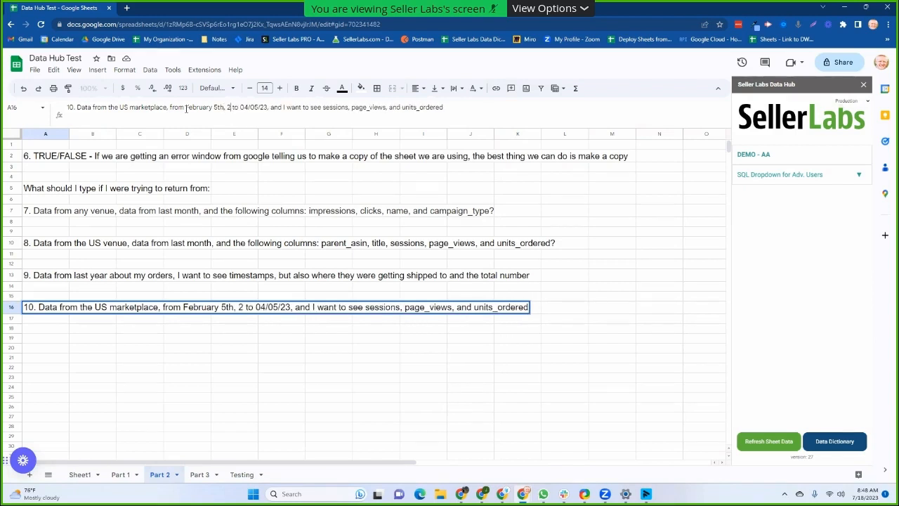
pyautogui.write('3')
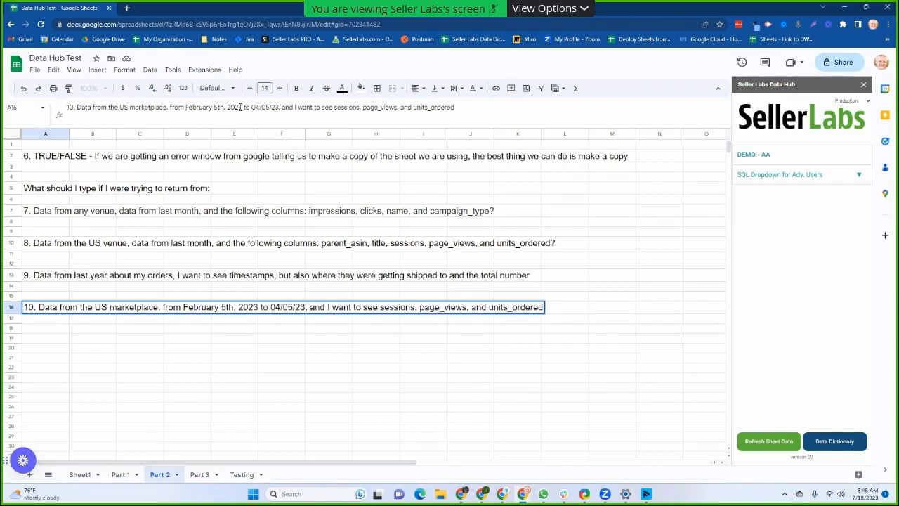
# - Replace question 10's end date 04/05/23 with April 5th, 2023 and reselect the question's cell
pyautogui.moveTo(258, 107); pyautogui.dragTo(277, 106)
pyautogui.write('Apei')
pyautogui.press('BackSpace')
pyautogui.press('BackSpace')
pyautogui.write('ril 5th, 2023')
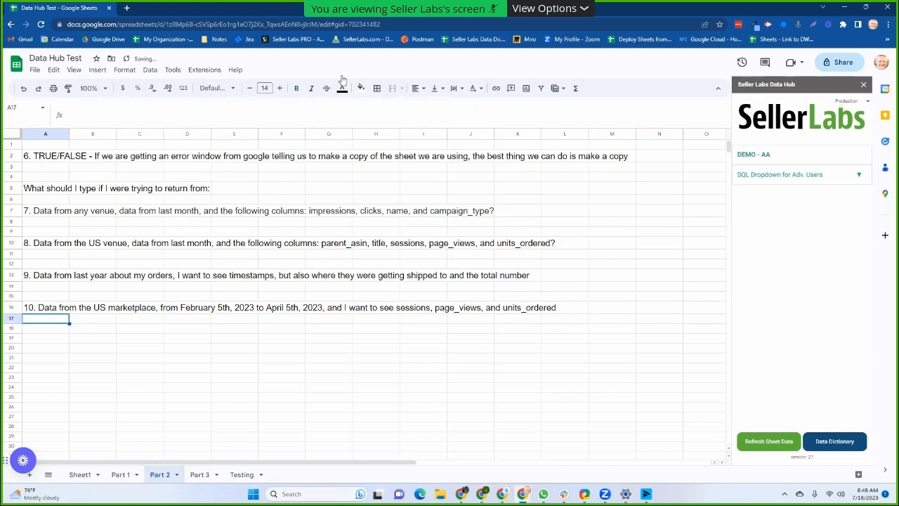
pyautogui.click(42, 310)
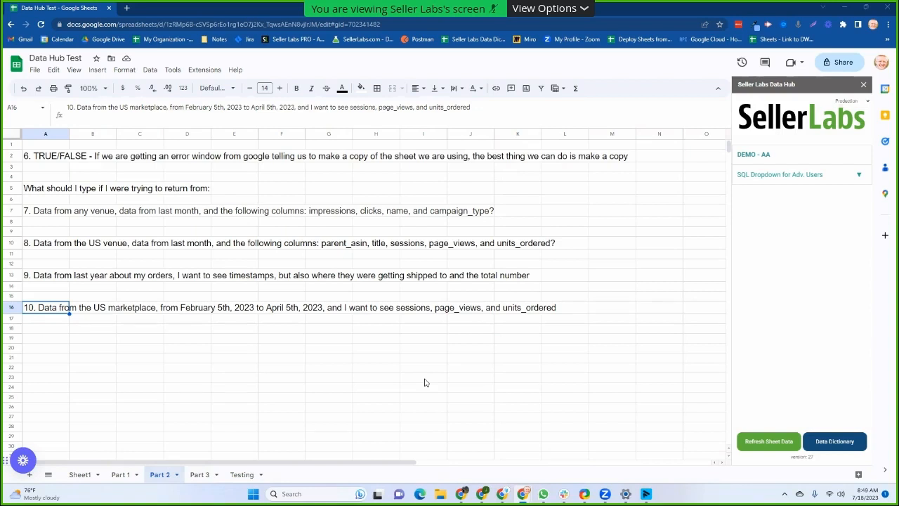
# - Clear A1 on Testing and enter =sl_raw_amazon_traffic("US", "2023-02-05 - 2023-04-05", "sessions, page_views, units_ordered")
pyautogui.click(242, 475)
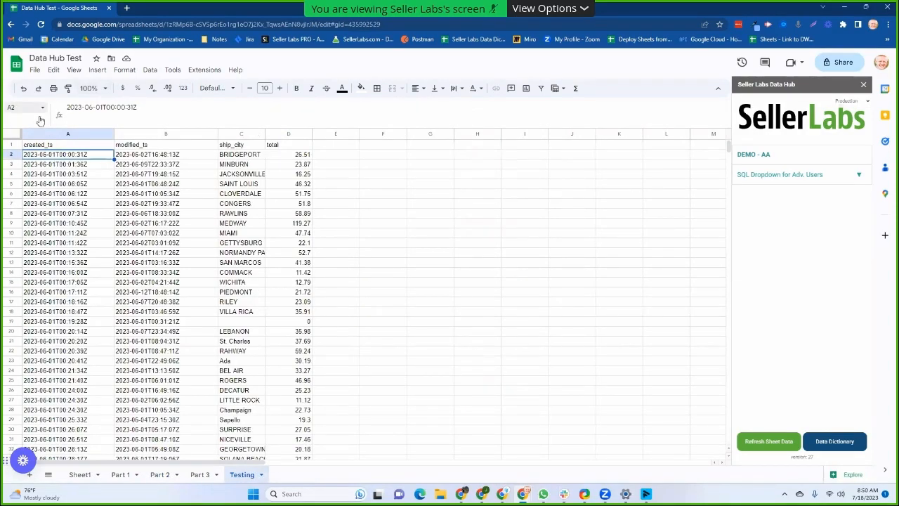
pyautogui.click(58, 146)
pyautogui.press('Delete')
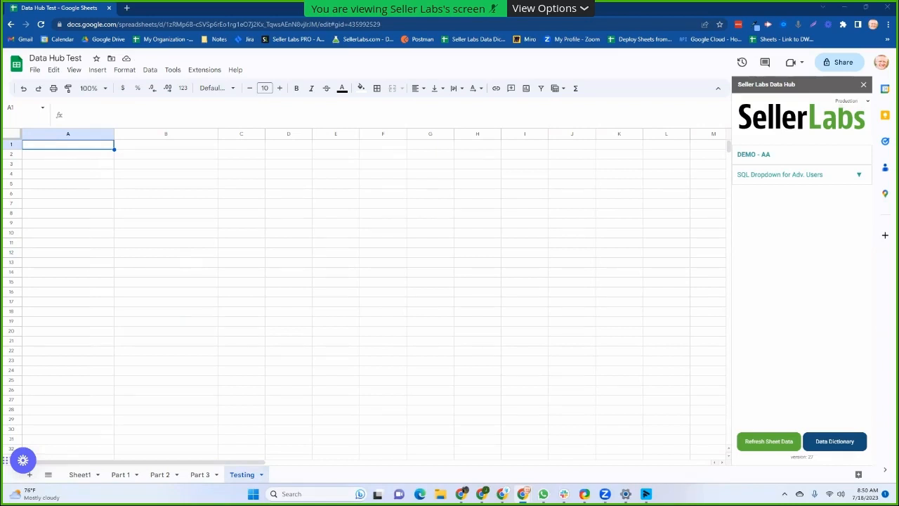
pyautogui.write('=sl_raw_amazon_traffic("US", "2023-02-05 - 2023-04-05", "sessions, page_views, units_ordered")')
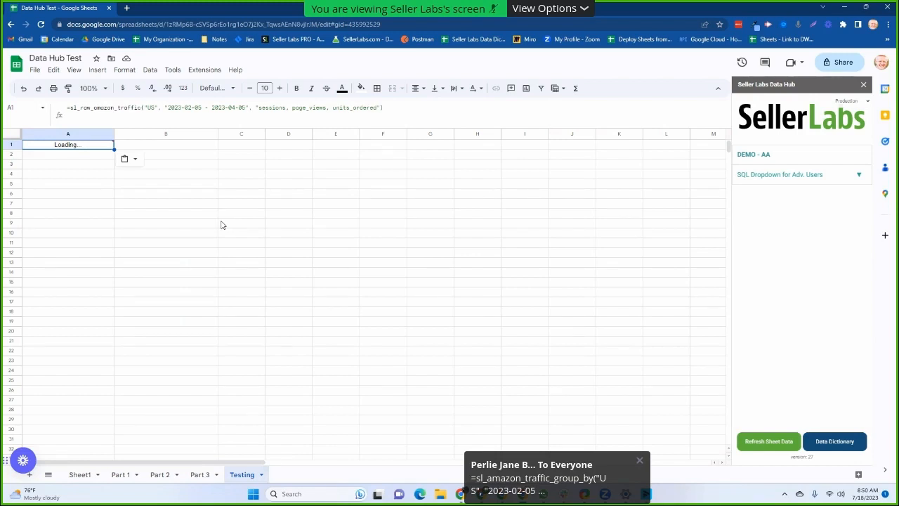
# - Switch the Data Hub account from DEMO - AA to Demo and narrow column A
pyautogui.moveTo(70, 142)
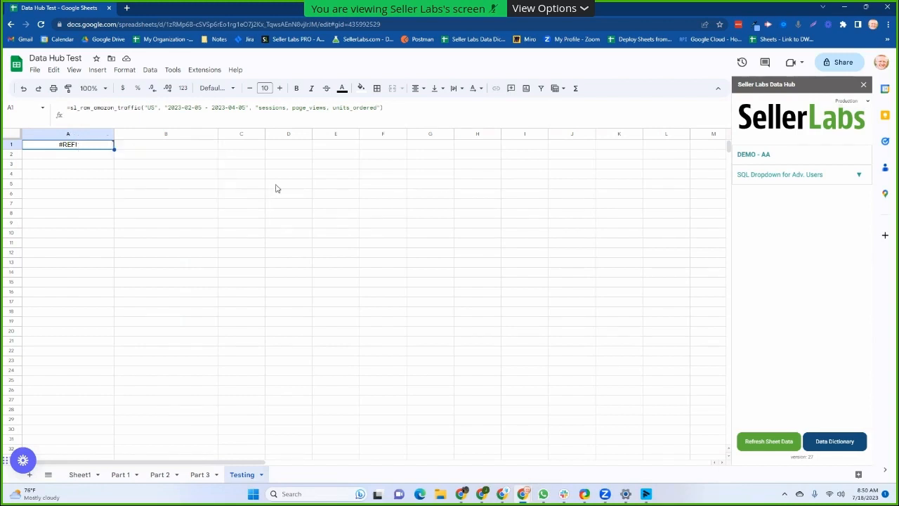
pyautogui.click(795, 157)
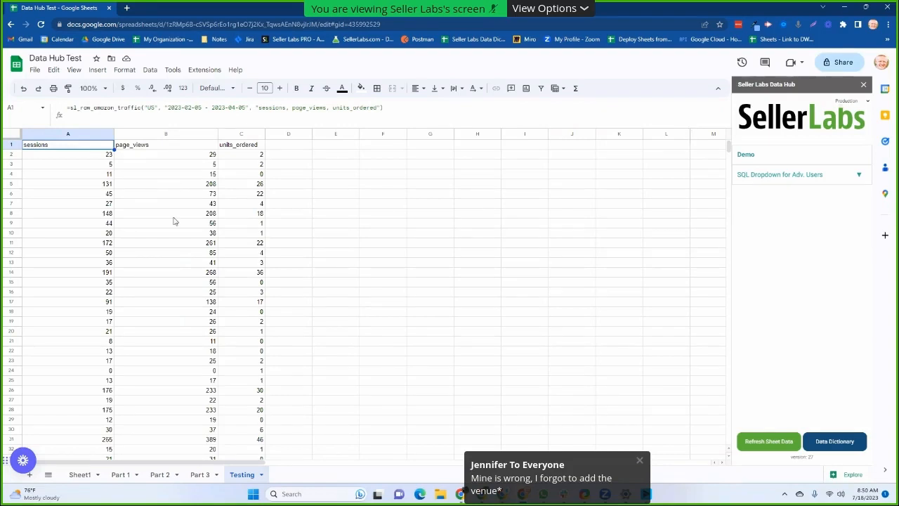
pyautogui.moveTo(113, 134); pyautogui.dragTo(83, 134)
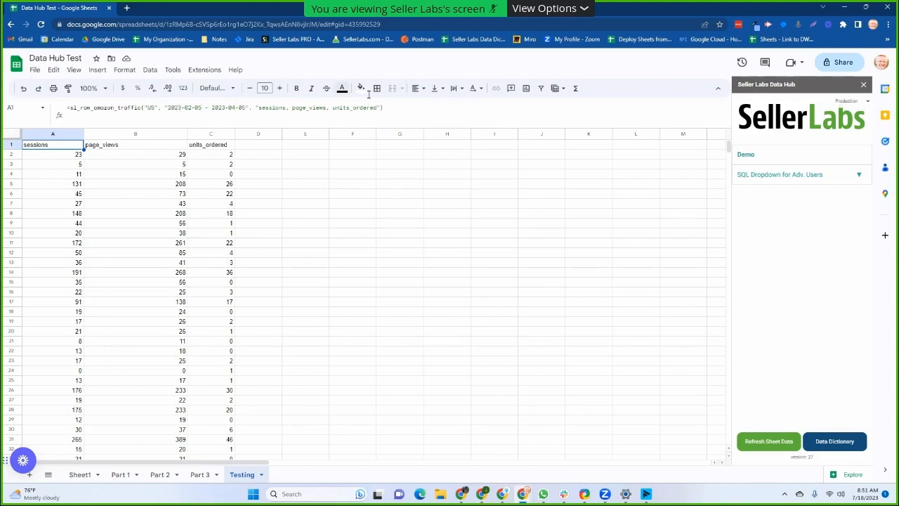
# - Look up the YYYY-MM-DD - YYYY-MM-DD date range format in the Data Dictionary's Formula Metrics, and close the dictionary
pyautogui.click(818, 442)
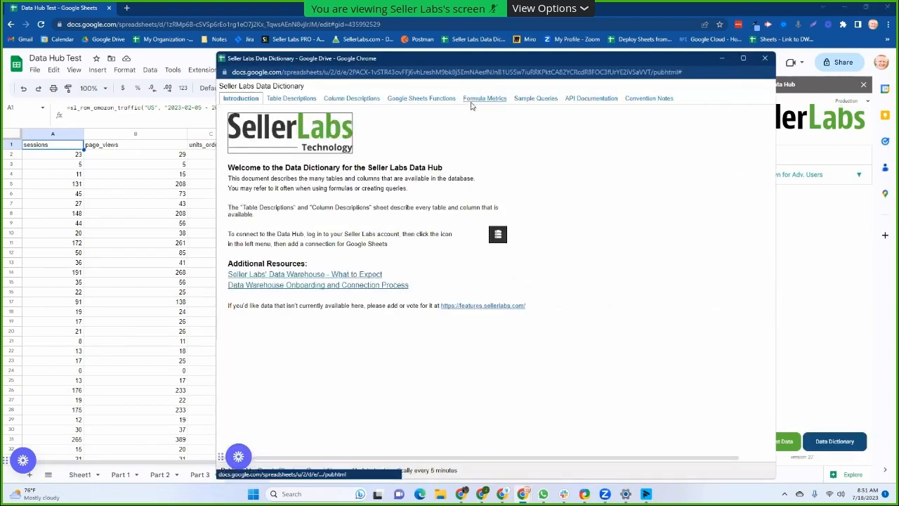
pyautogui.click(470, 102)
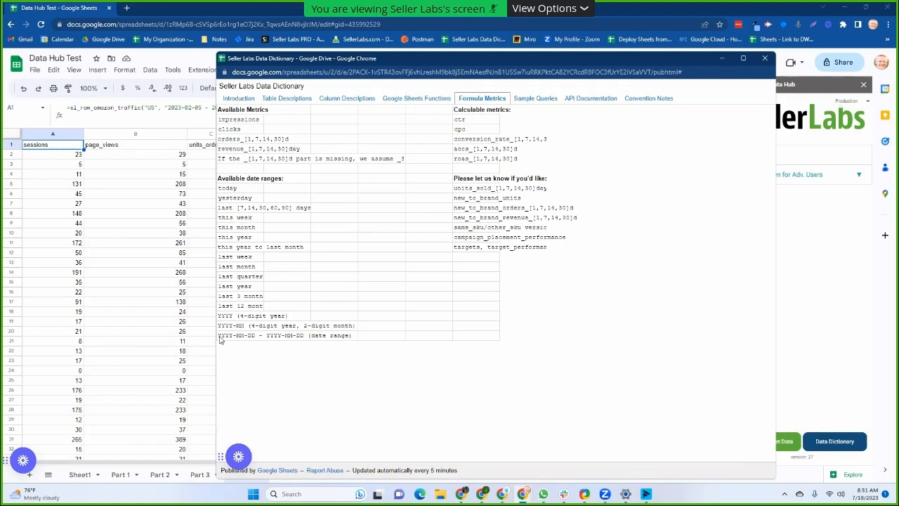
pyautogui.moveTo(218, 338); pyautogui.dragTo(347, 341)
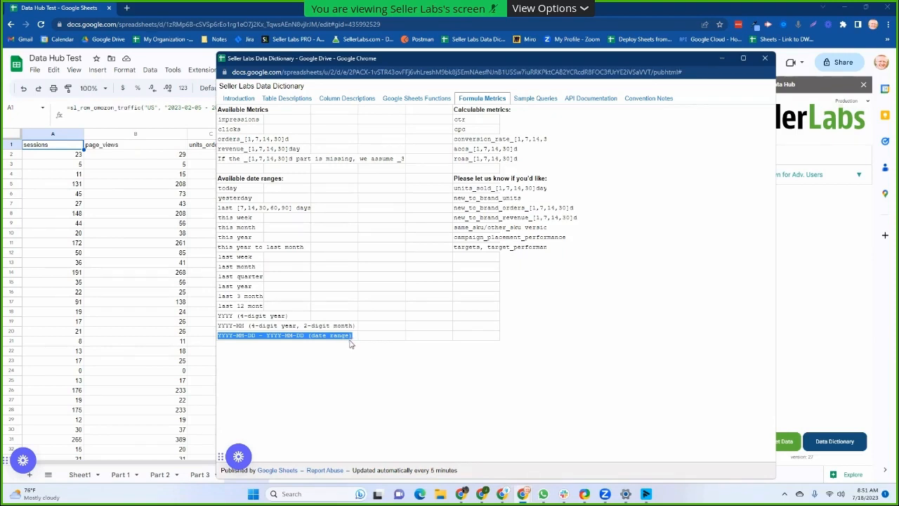
pyautogui.click(243, 350)
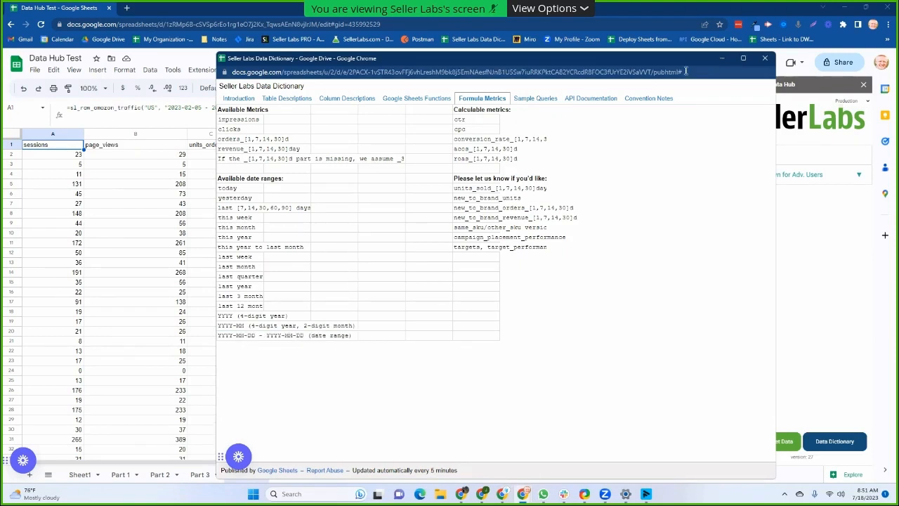
pyautogui.click(765, 57)
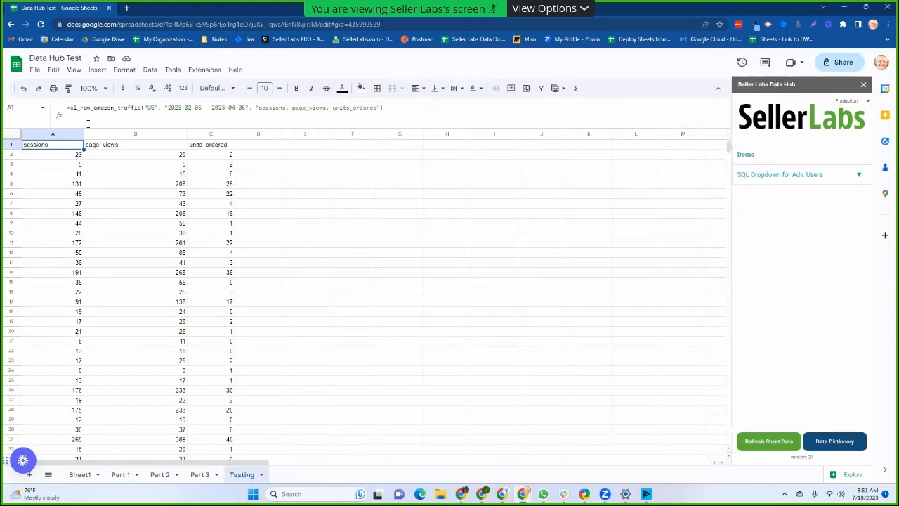
# - Narrow column B and replace A1's formula with =sl_amazon_traffic(2023-02-05 - 2023-04-05""sessions, page_views, units_ordered")
pyautogui.moveTo(186, 134); pyautogui.dragTo(160, 133)
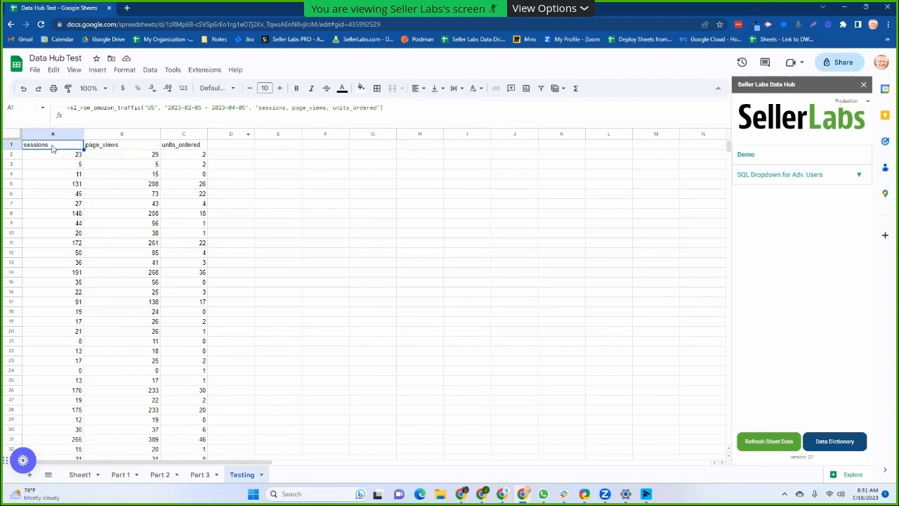
pyautogui.write('=sl_amazon_traffic(2023-02-05 - 2023-04-05""sessions, page_views, units_ordered")')
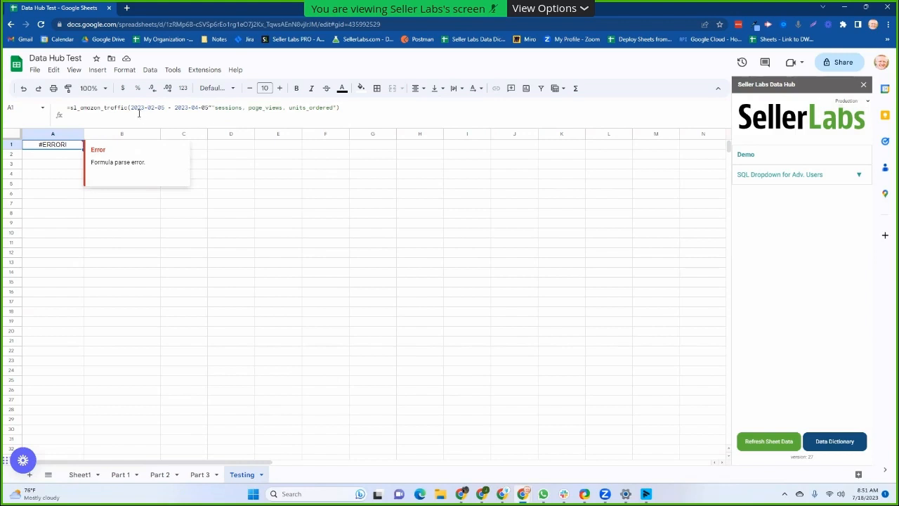
# - Add an opening quote before the date range in A1's formula and insert "US" as the first argument, followed by a comma
pyautogui.click(130, 108)
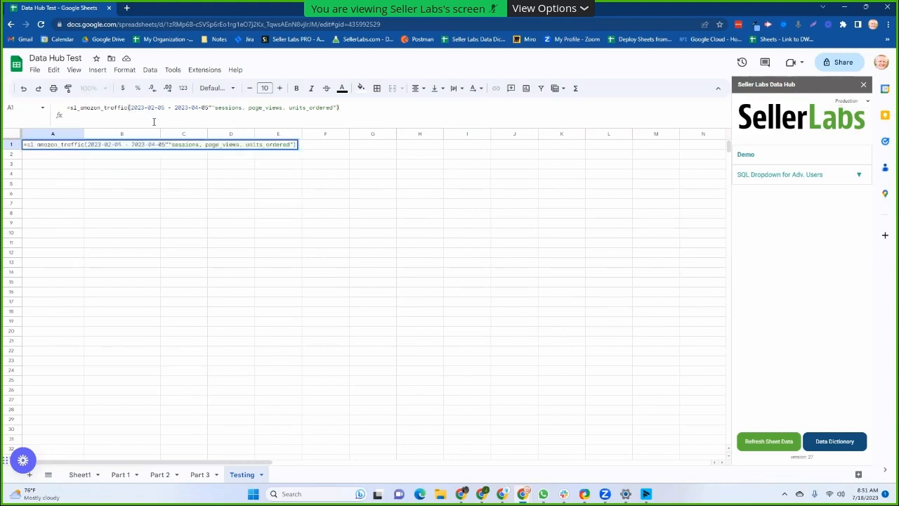
pyautogui.write('"')
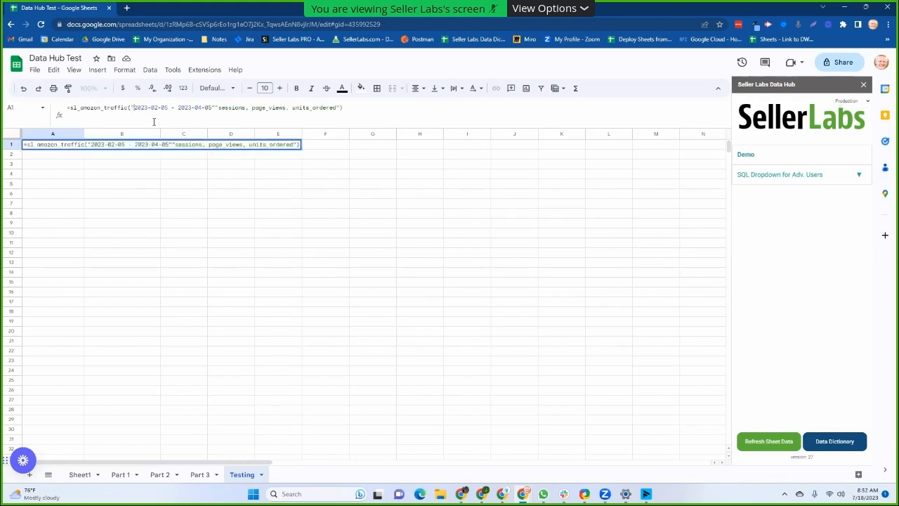
pyautogui.write('"" ')
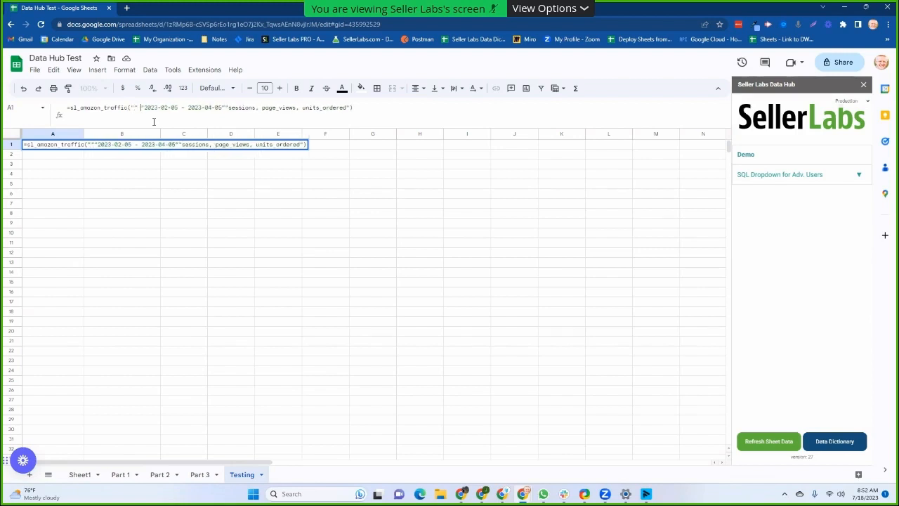
pyautogui.write(',')
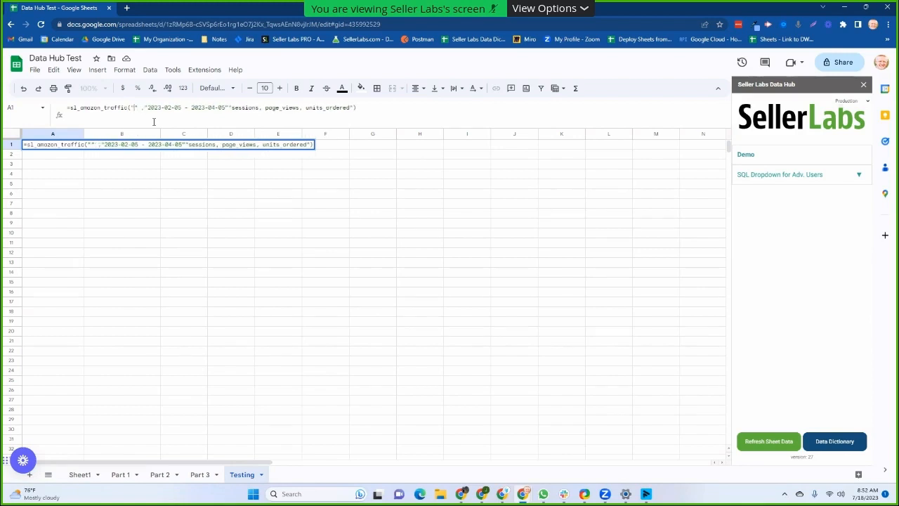
pyautogui.write('US')
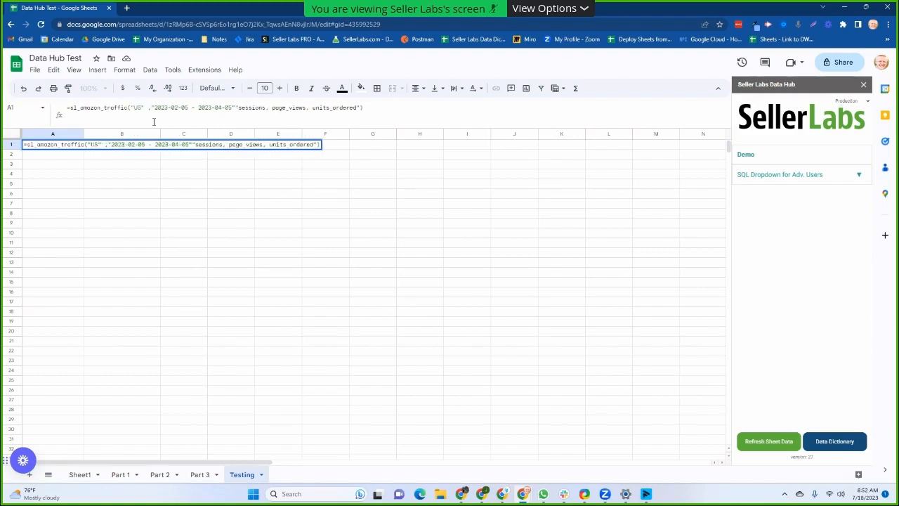
# - Repair the quotes between the date range and column list in A1's formula and separate the two arguments with a comma
pyautogui.click(239, 106)
pyautogui.press('BackSpace')
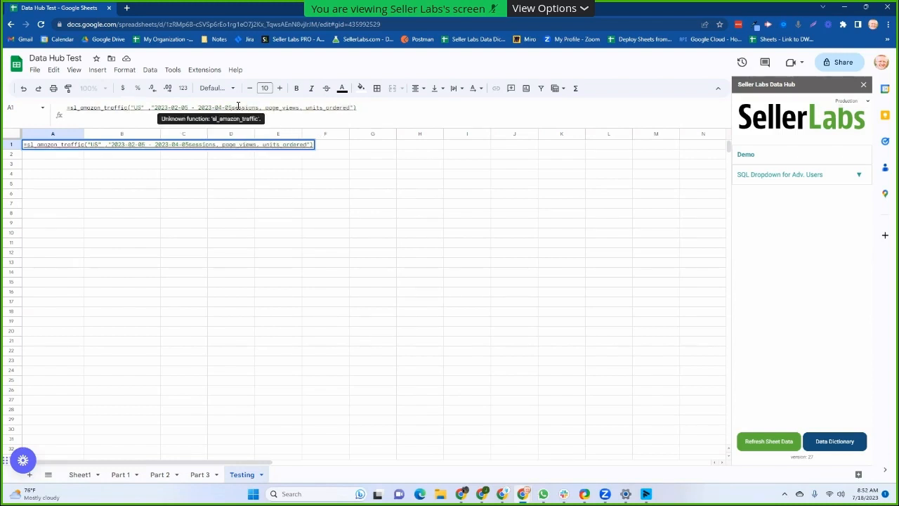
pyautogui.write('"')
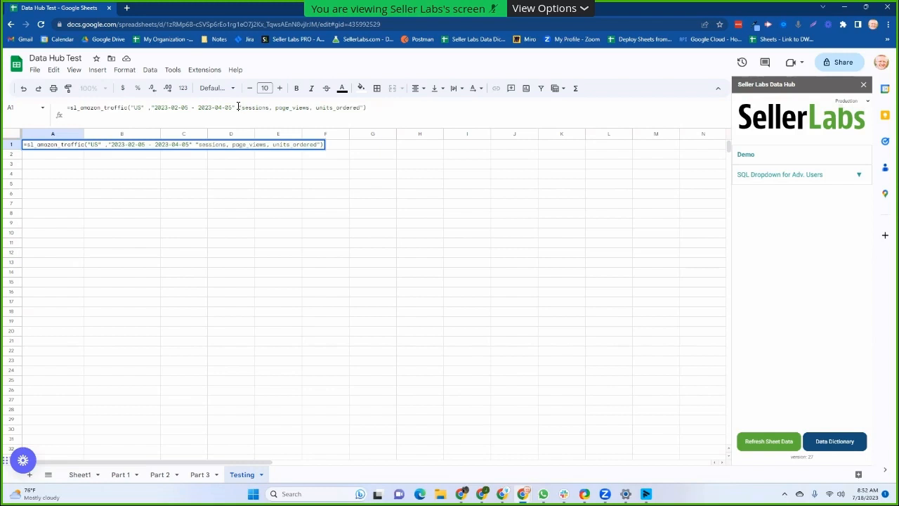
pyautogui.click(238, 107)
pyautogui.write(',')
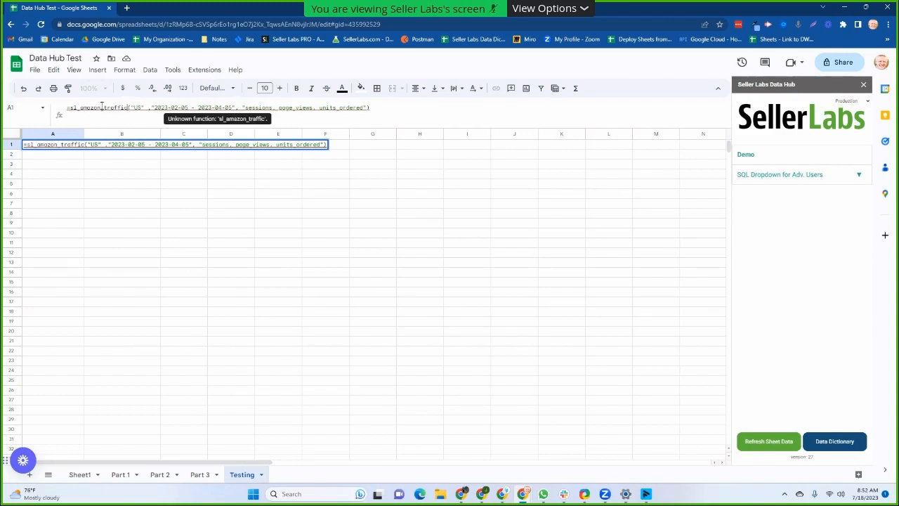
# - Change the function name in A1 to sl_raw_amazon_traffic and run the formula
pyautogui.click(79, 107)
pyautogui.write('raw_')
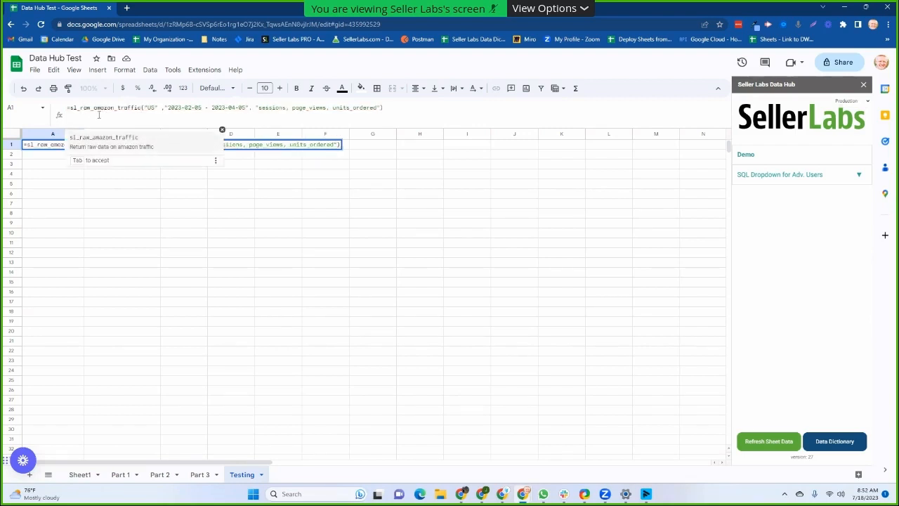
pyautogui.click(123, 138)
pyautogui.press('Return')
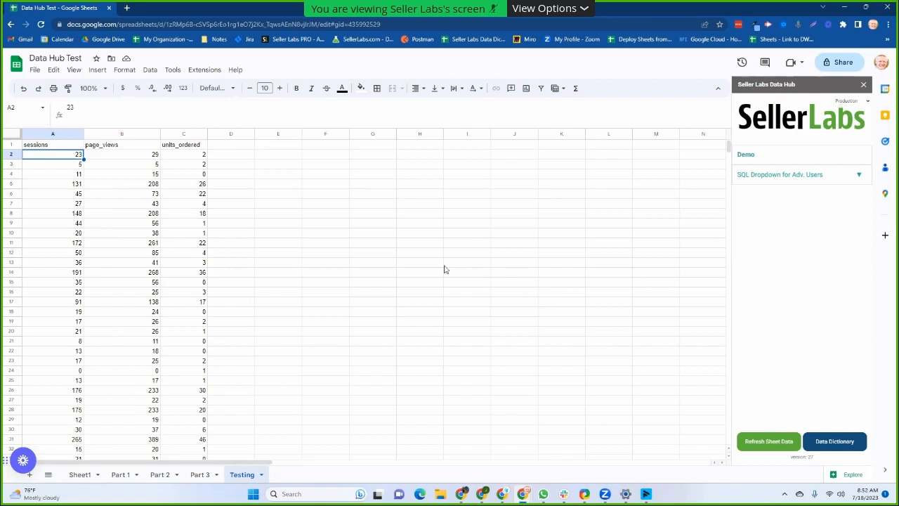
# - Review questions 6 to 10 on Part 2, and open Part 3 to read its questions
pyautogui.click(174, 470)
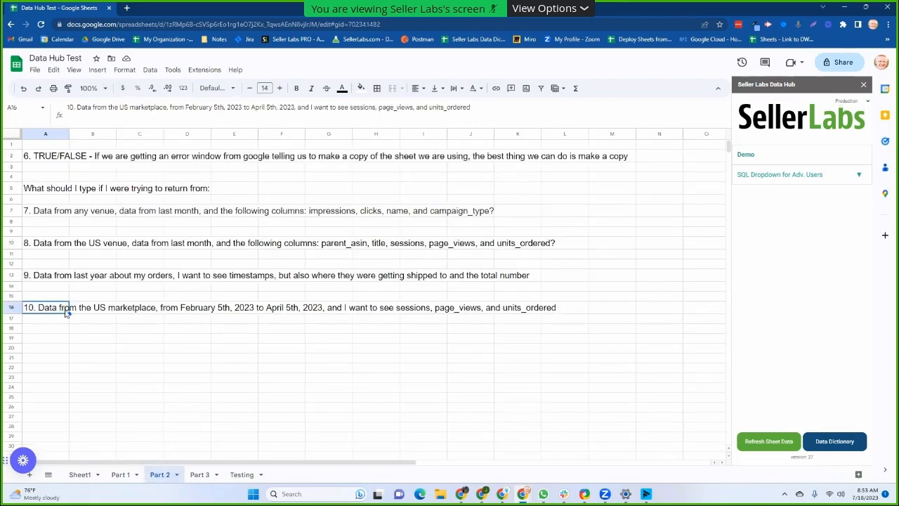
pyautogui.moveTo(44, 159); pyautogui.dragTo(55, 302)
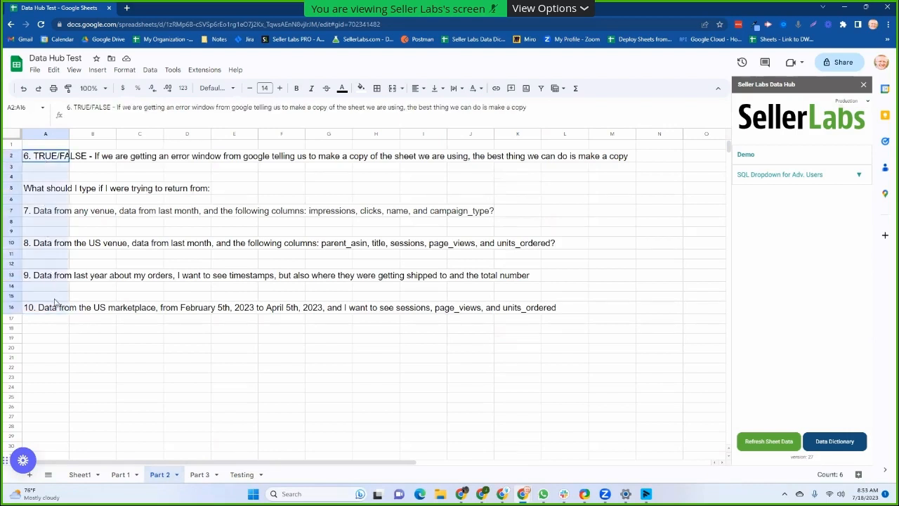
pyautogui.click(53, 321)
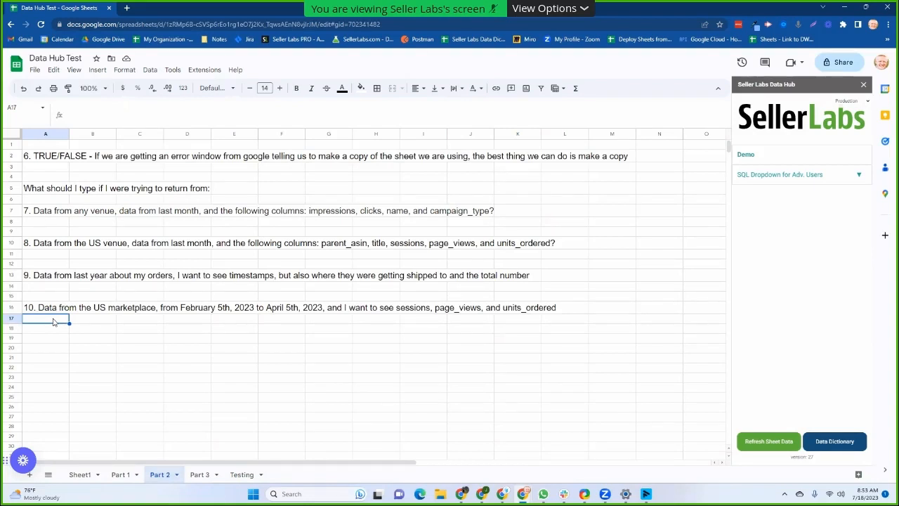
pyautogui.click(202, 478)
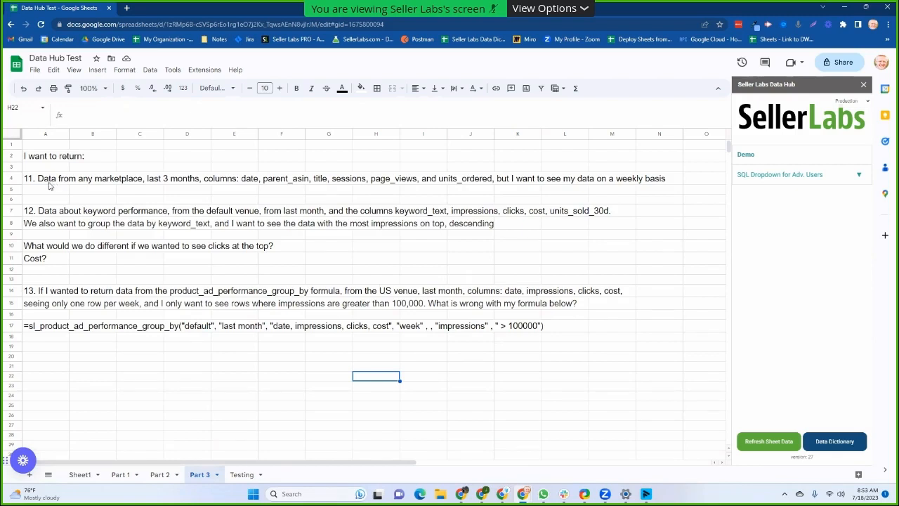
# - Review question 11 on Part 3, and clear the existing formula from A1 on Testing
pyautogui.moveTo(59, 184); pyautogui.dragTo(672, 182)
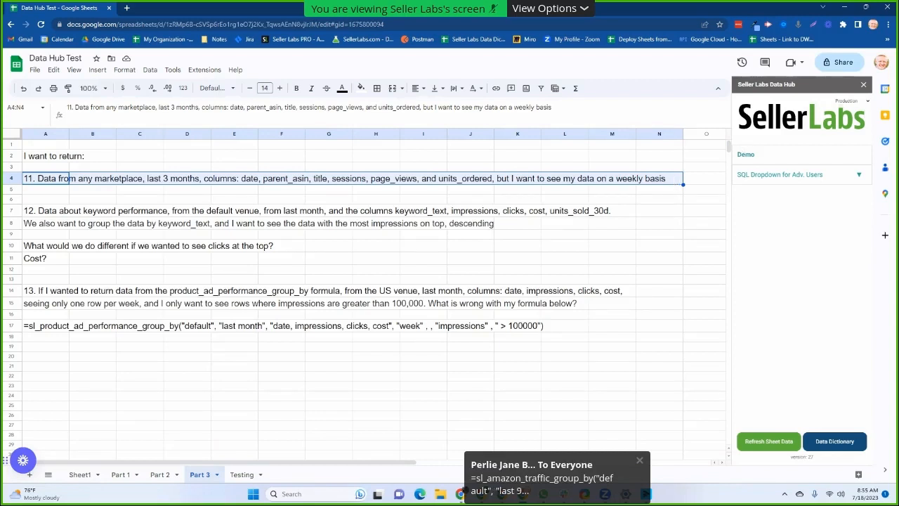
pyautogui.click(253, 474)
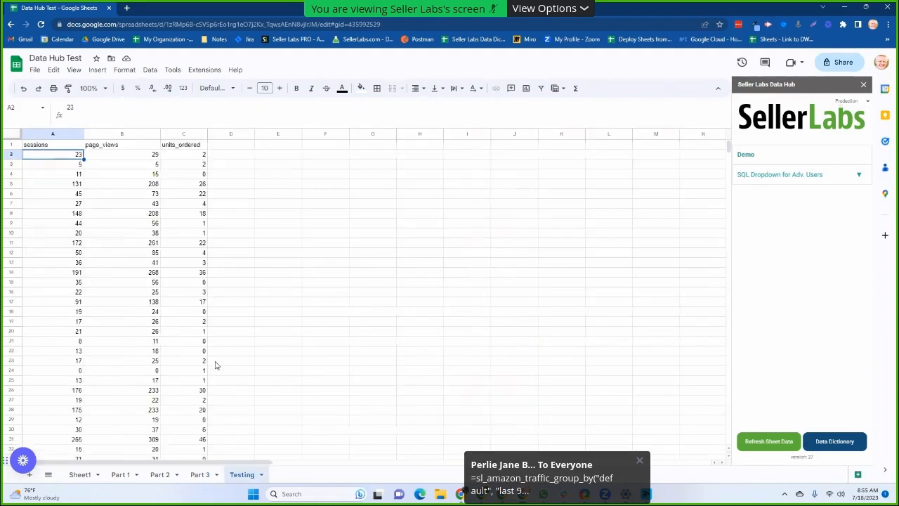
pyautogui.click(76, 144)
pyautogui.press('Delete')
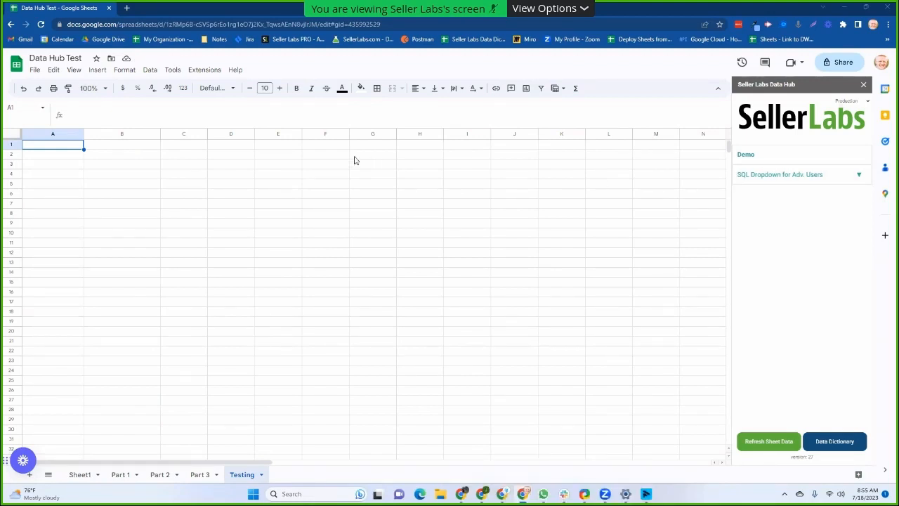
# - Enter =sl_amazon_traffic_group_by("default","last 3 months", "parent_asin, title, sessions, page_views, units_ordered", "weekly") in A1 on Testing
pyautogui.write('=sl_amazon_traffic_group_by("default","last 3 months", "parent_asin, title, sessions, page_views, units_ordered", "weekly")')
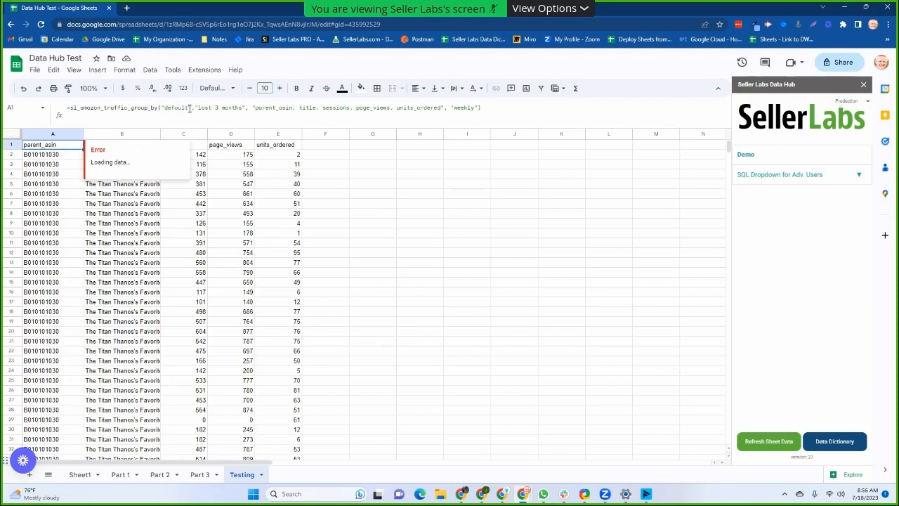
pyautogui.click(373, 175)
pyautogui.click(57, 146)
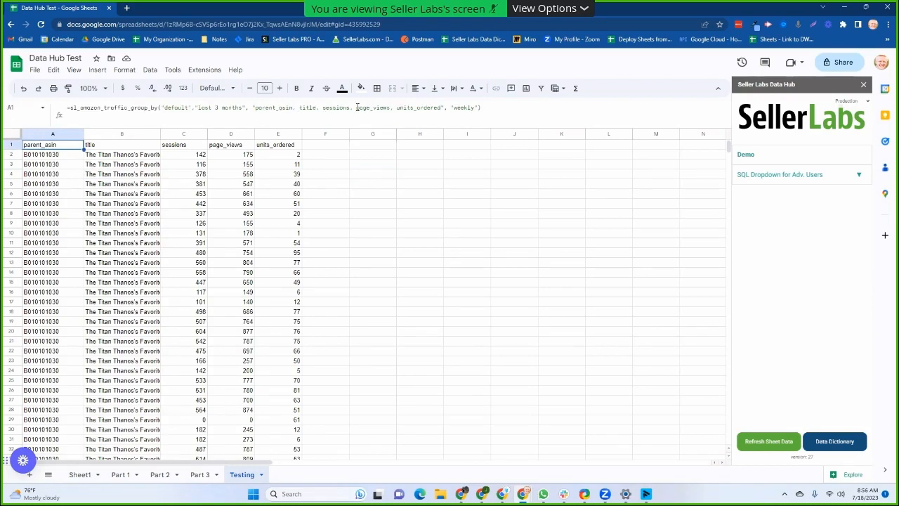
# - Compare A1's formula with question 11 on Part 3, and add date as the first column in its column list
pyautogui.click(193, 475)
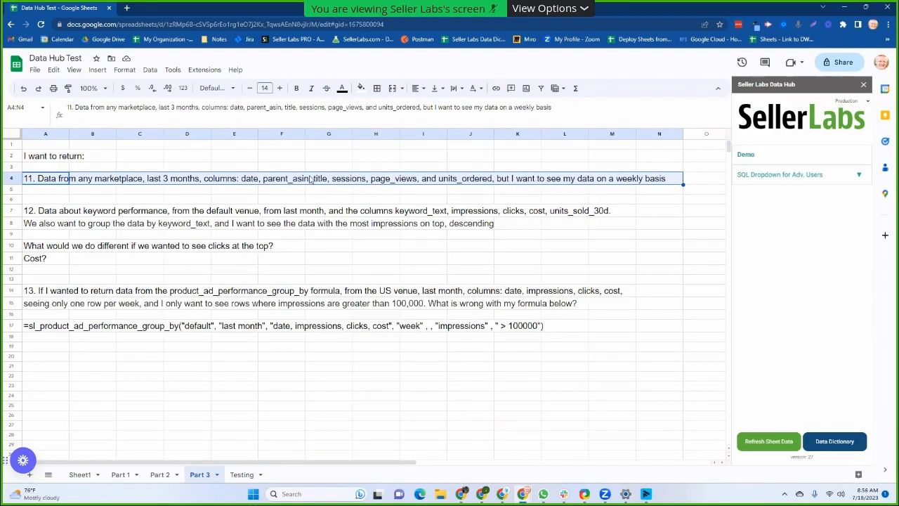
pyautogui.click(242, 474)
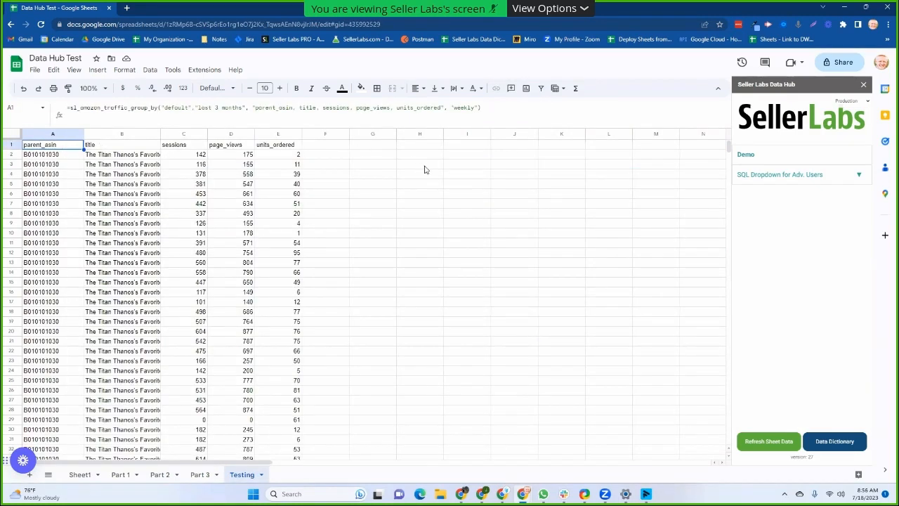
pyautogui.click(255, 108)
pyautogui.write('date,')
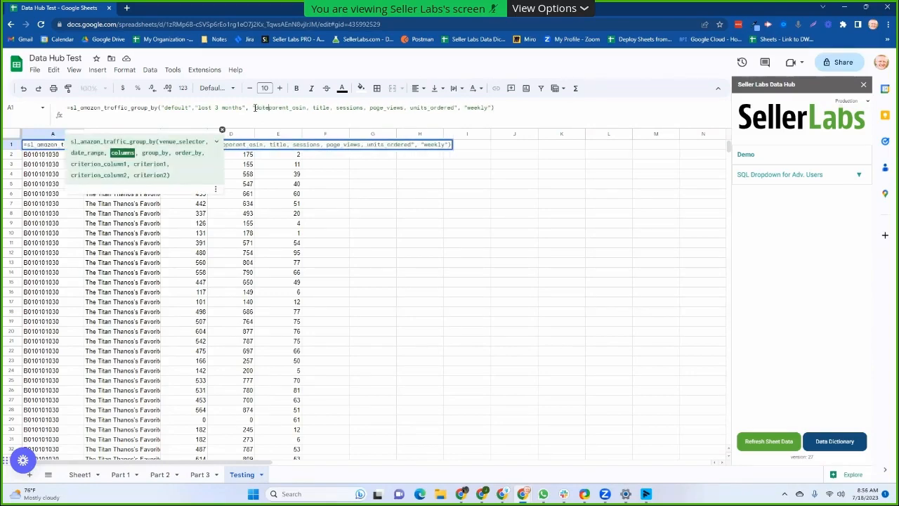
pyautogui.press('Return')
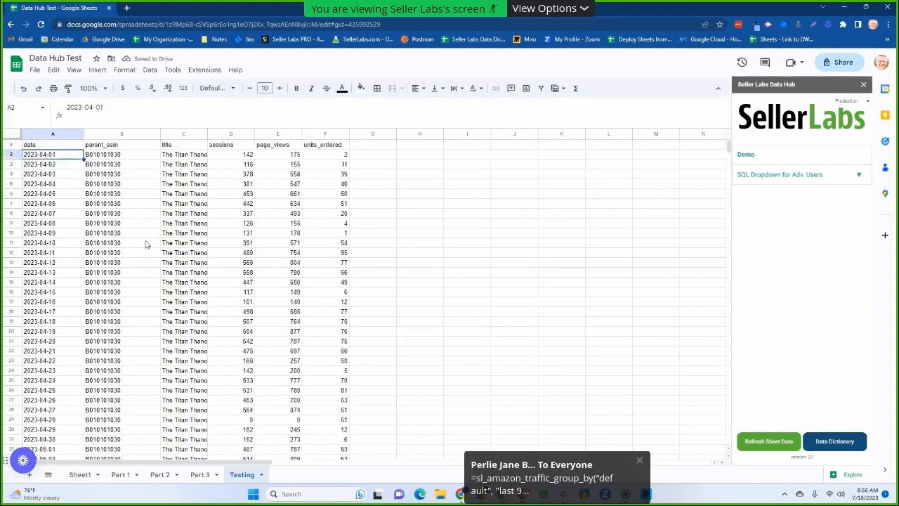
# - Recheck question 11, and change the group_by argument in A1's formula on Testing to "week"
pyautogui.click(58, 146)
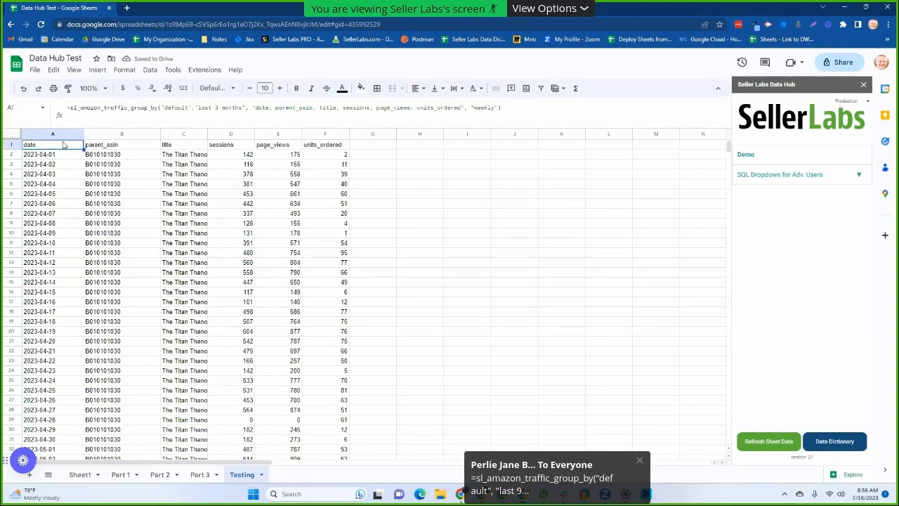
pyautogui.click(475, 107)
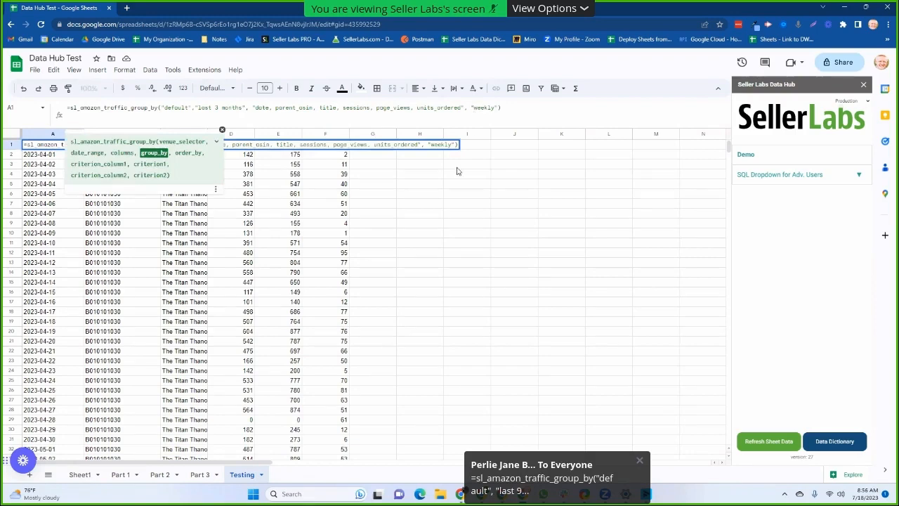
pyautogui.click(199, 474)
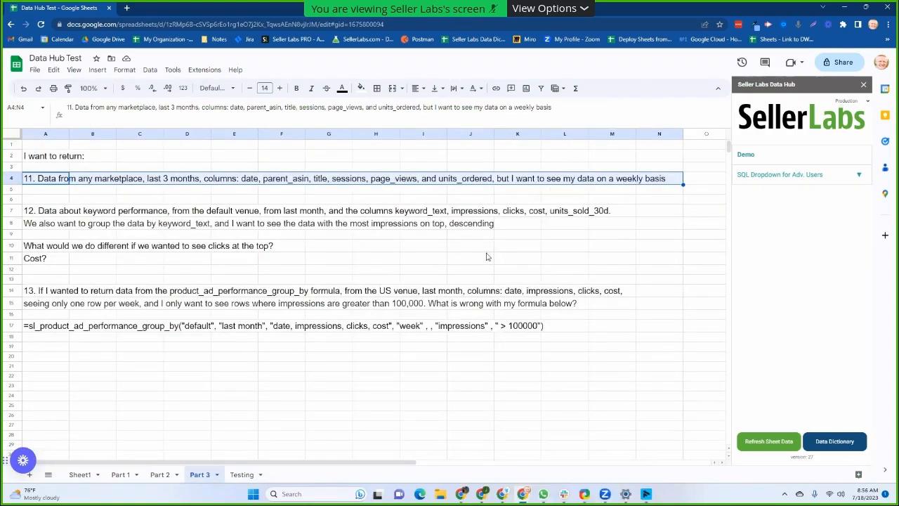
pyautogui.click(242, 474)
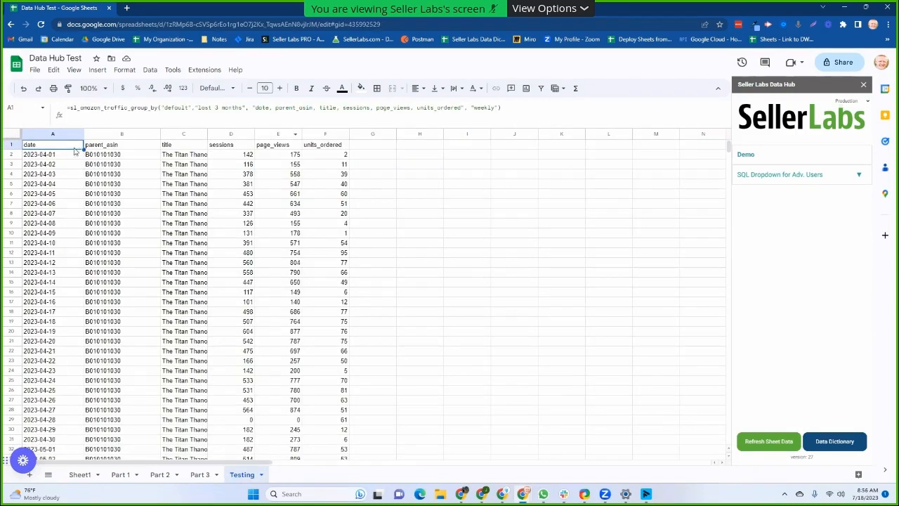
pyautogui.click(498, 108)
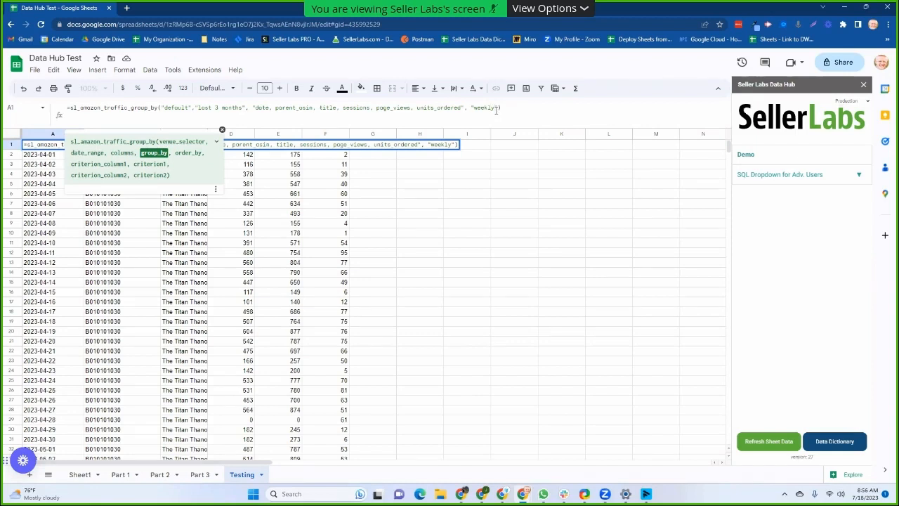
pyautogui.press('BackSpace')
pyautogui.press('BackSpace')
pyautogui.press('Return')
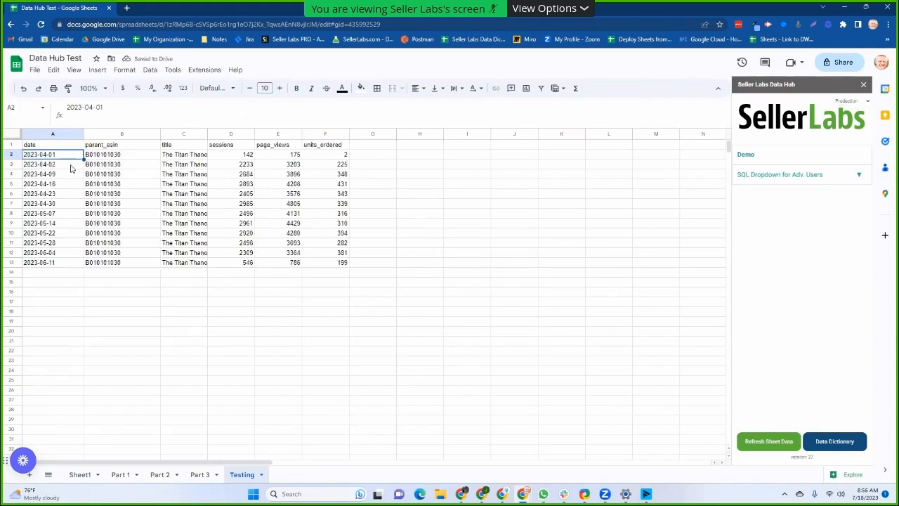
# - Examine the weekly dates returned in column A
pyautogui.click(64, 165)
pyautogui.click(65, 174)
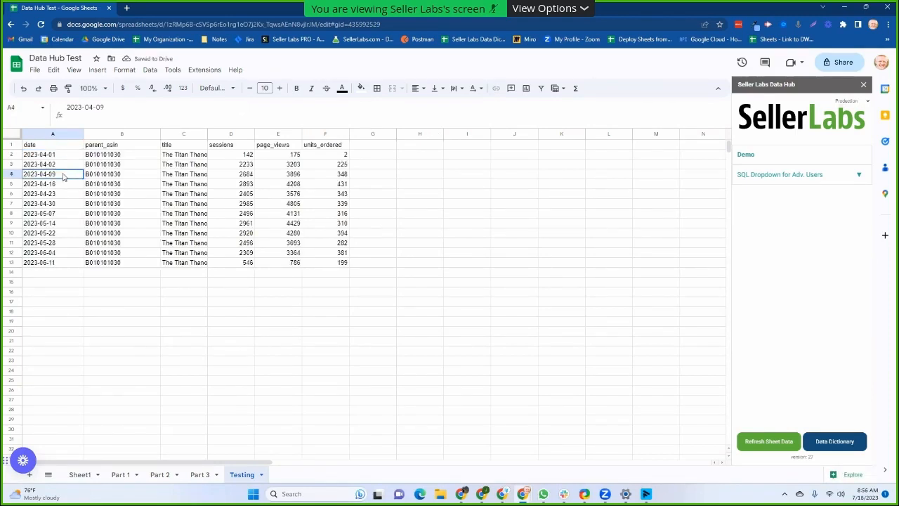
pyautogui.click(67, 184)
pyautogui.click(74, 273)
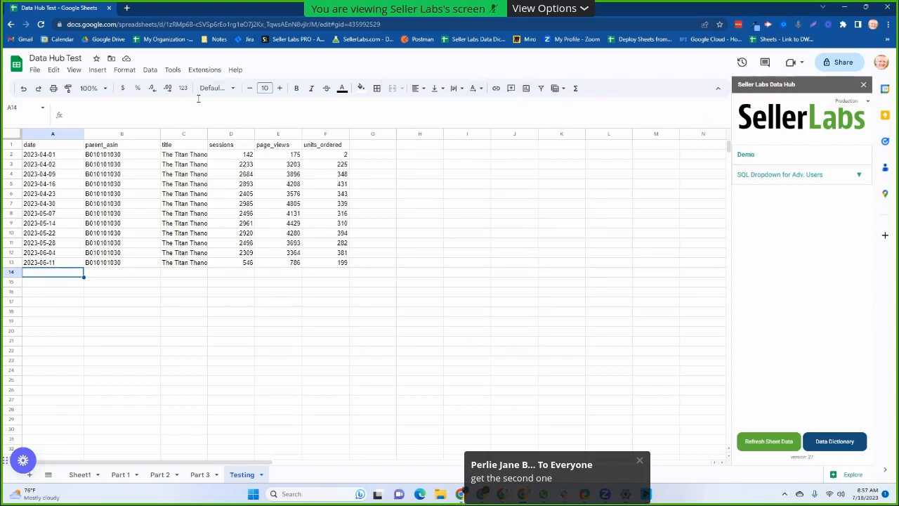
# - Replace A1's formula with =sl_amazon_traffic_group_by("default", "last 90 days", "date, parent_asin, title, sessions, page_views, units_ordered", "week") and check its date range argument
pyautogui.hotkey('ctrl', 'Home')
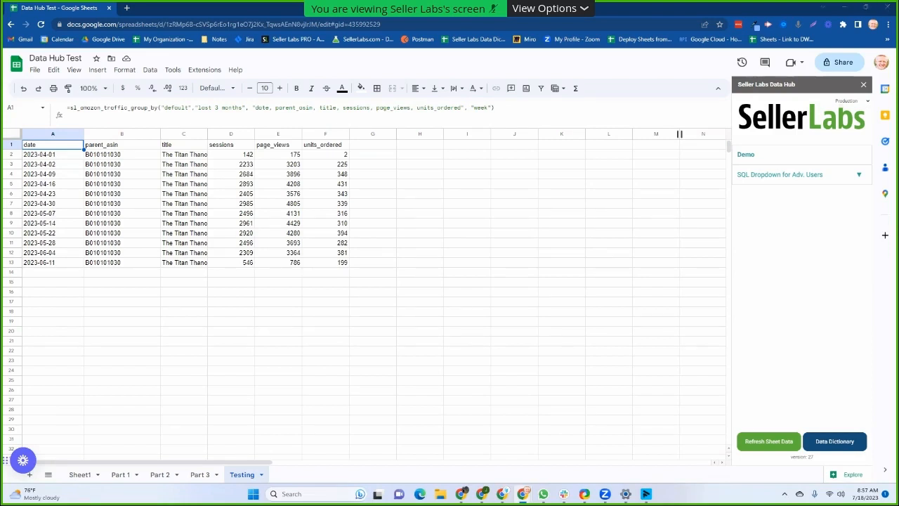
pyautogui.write('=sl_amazon_traffic_group_by("default", "last 90 days", "date, parent_asin, title, sessions, page_views, units_ordered", "week")')
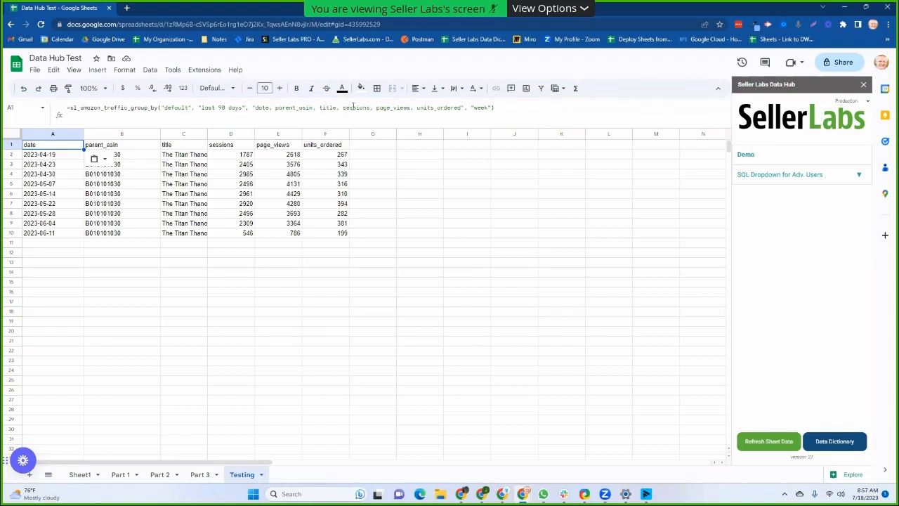
pyautogui.click(71, 144)
pyautogui.doubleClick(238, 108)
pyautogui.moveTo(221, 108); pyautogui.dragTo(201, 109)
pyautogui.click(406, 246)
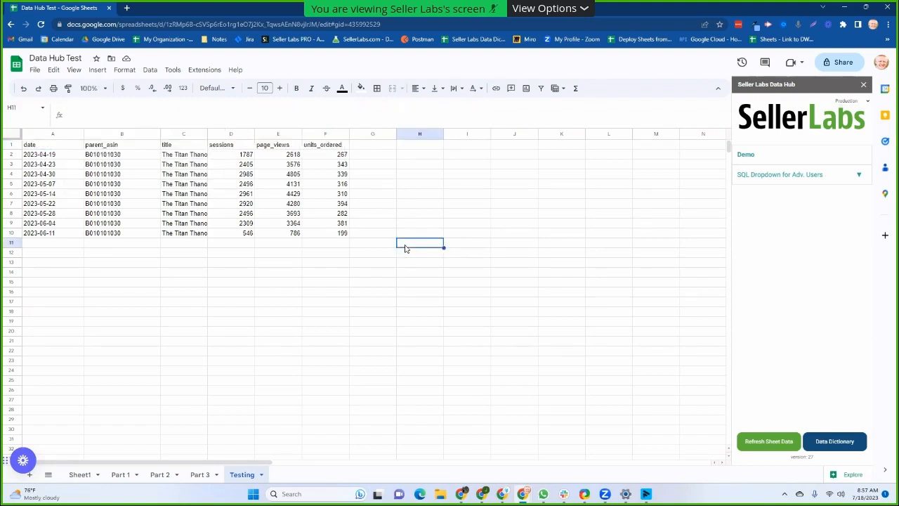
pyautogui.click(42, 144)
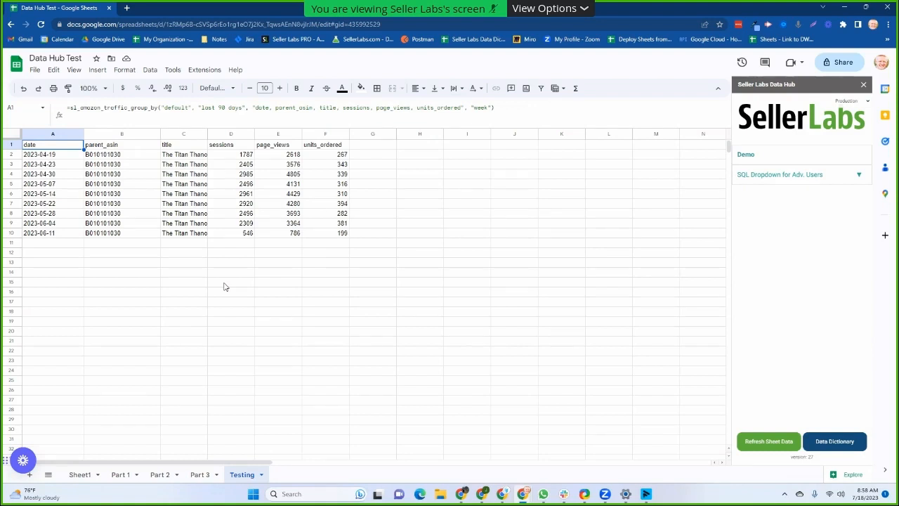
# - Review question 12 on Part 3, and clear the traffic formula from A1 on Testing
pyautogui.click(200, 475)
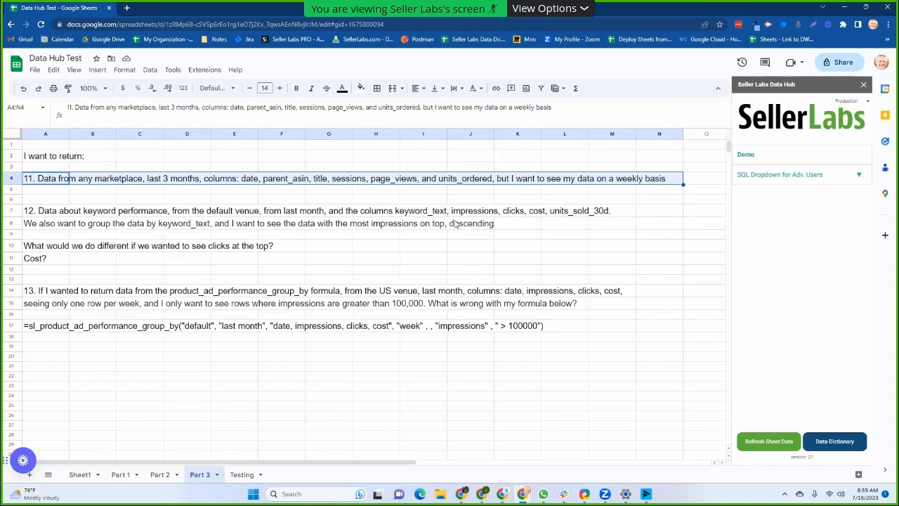
pyautogui.moveTo(40, 215); pyautogui.dragTo(602, 231)
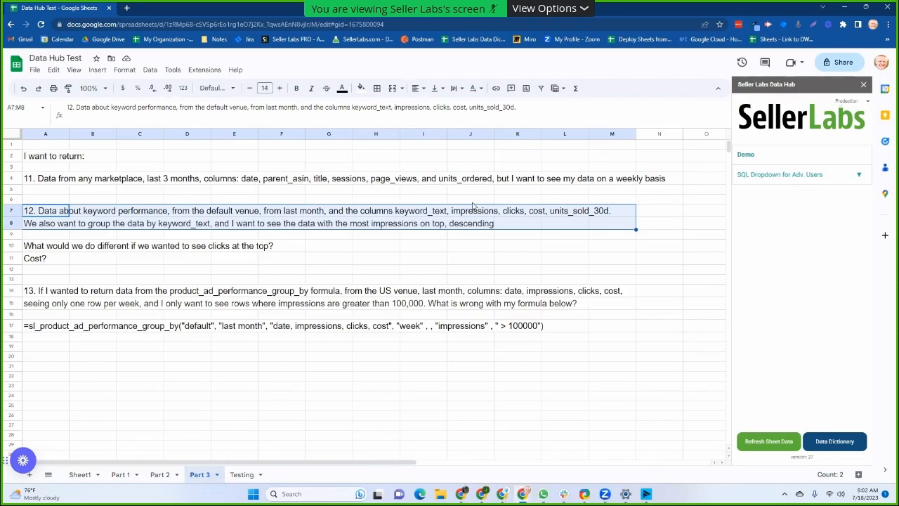
pyautogui.click(241, 475)
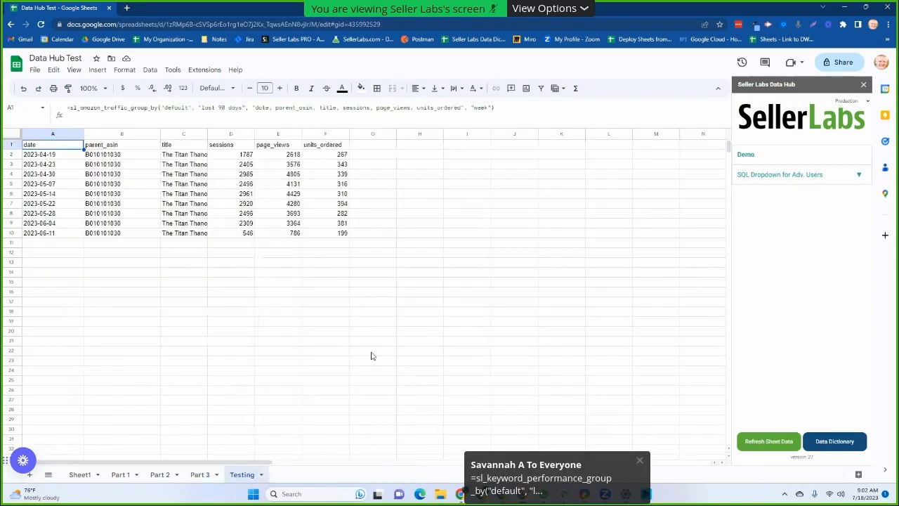
pyautogui.press('Delete')
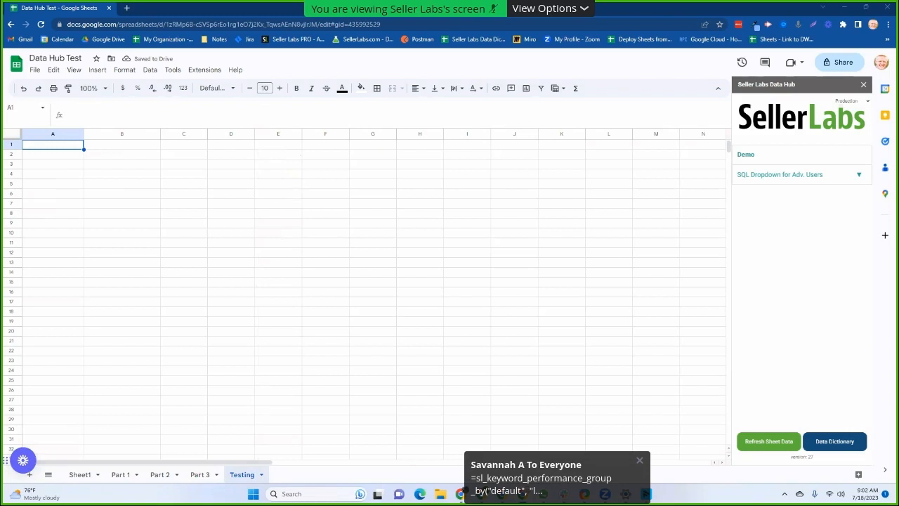
# - Enter =sl_keyword_performance_group_by("default", "last month", "keyword_text, impressions, clicks, cost, units_sold_30d", "keyword_text", "impressions desc") in A1 and review it
pyautogui.write('=sl_keyword_performance_group_by("default", "last month", "keyword_text, impressions, clicks, cost, units_sold_30d", "keyword_text", "impressions desc")')
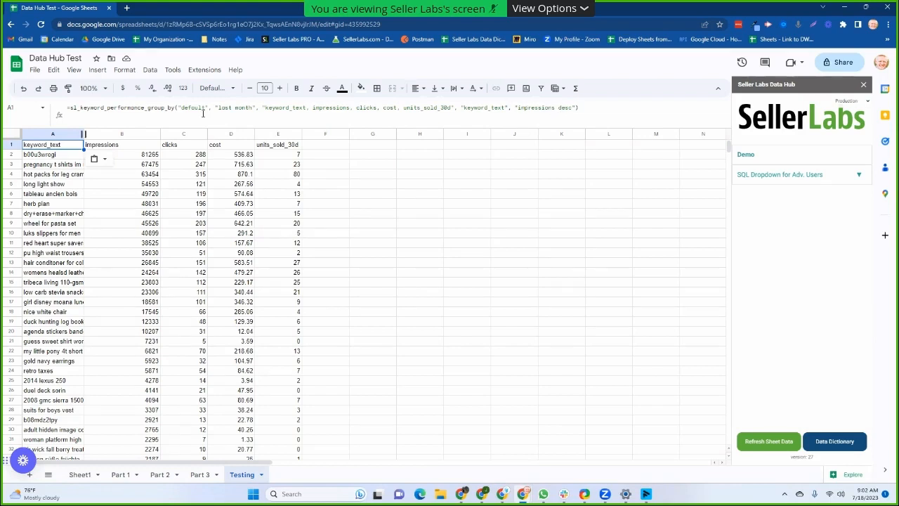
pyautogui.click(330, 147)
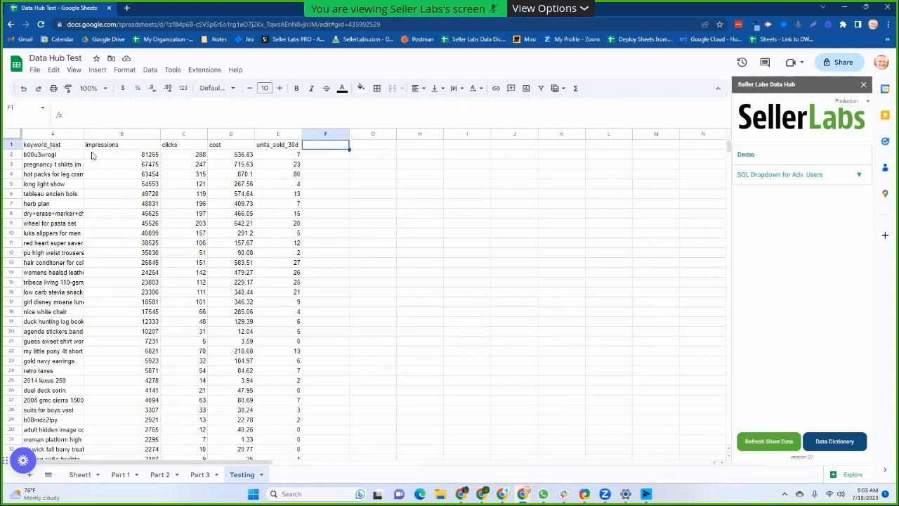
pyautogui.click(74, 148)
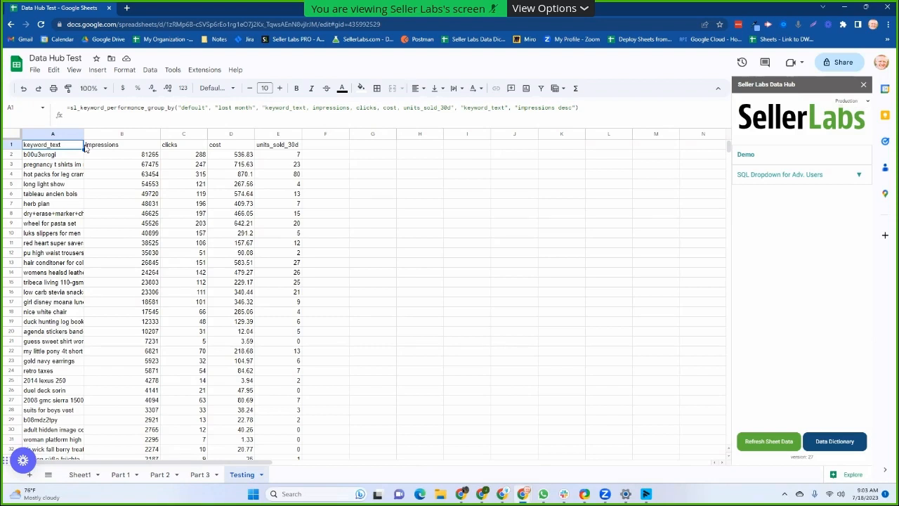
# - Check the arguments of the sl_raw_keyword_performance formula in G1 on Testing, and discard the entry
pyautogui.click(377, 148)
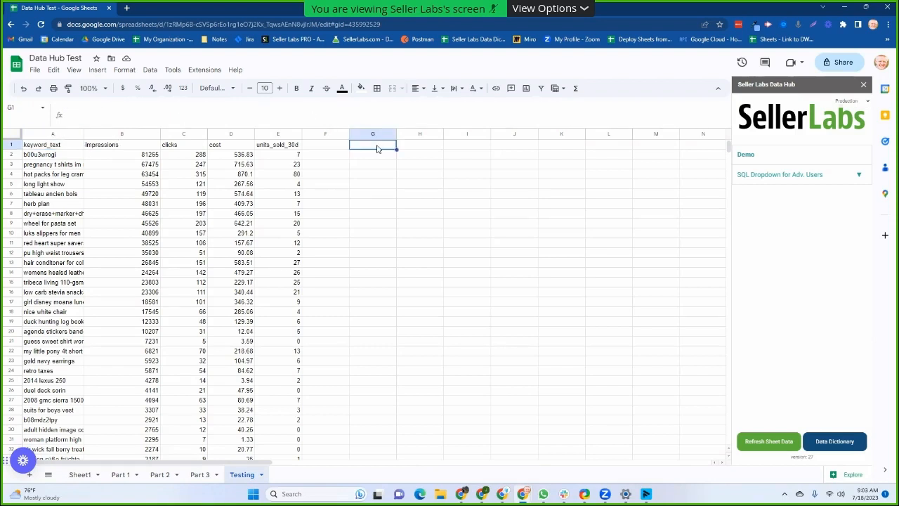
pyautogui.write('=s')
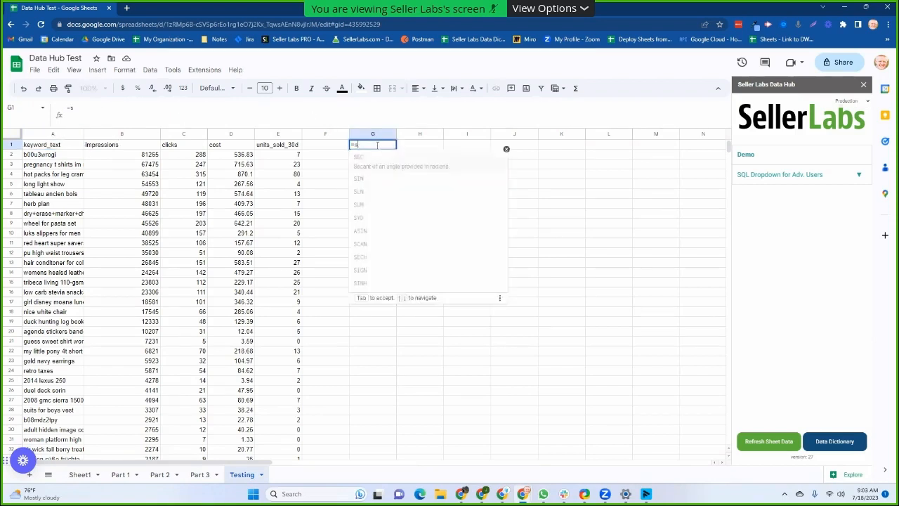
pyautogui.write('l_')
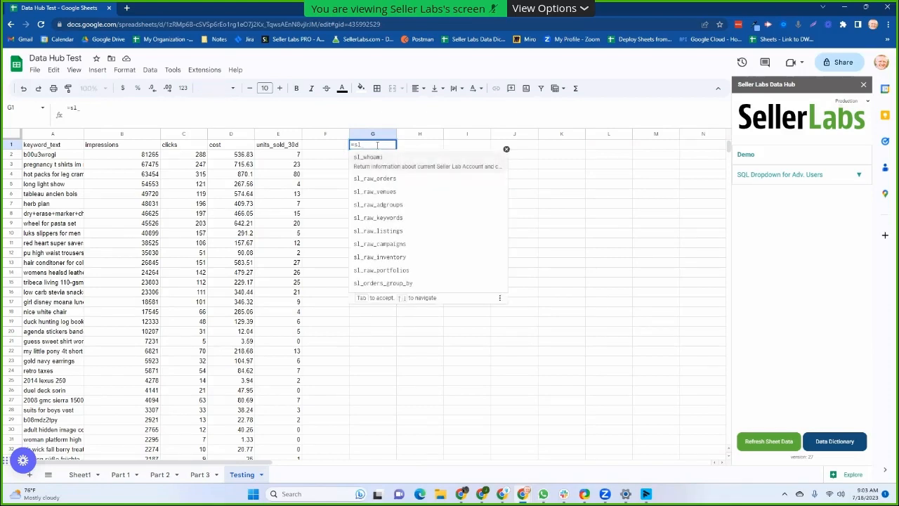
pyautogui.write('raw')
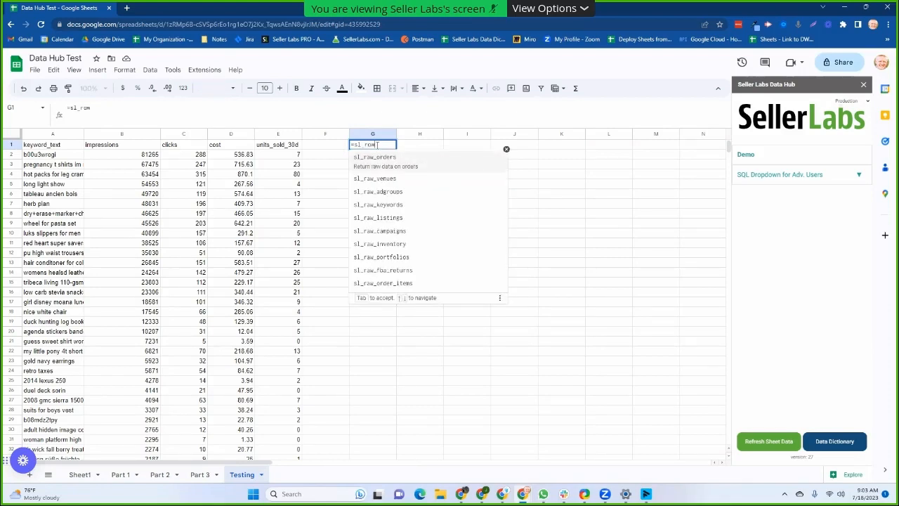
pyautogui.write('_key')
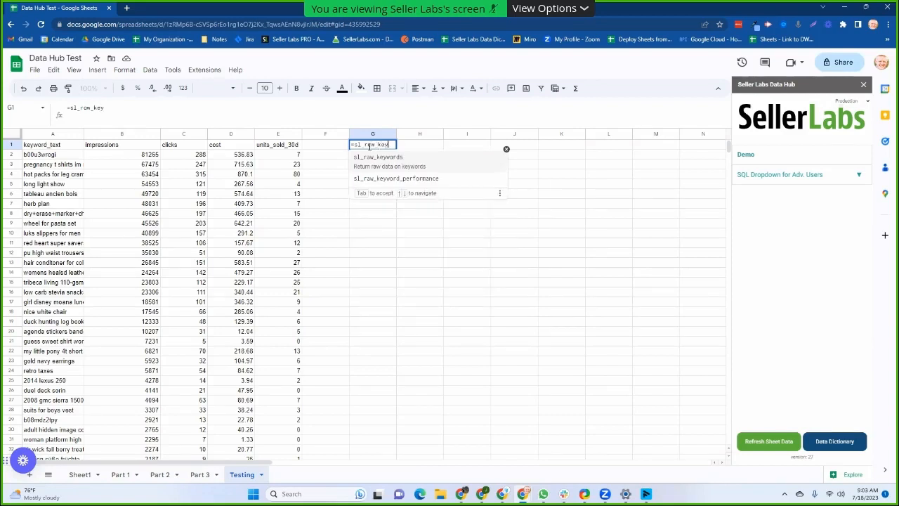
pyautogui.click(375, 178)
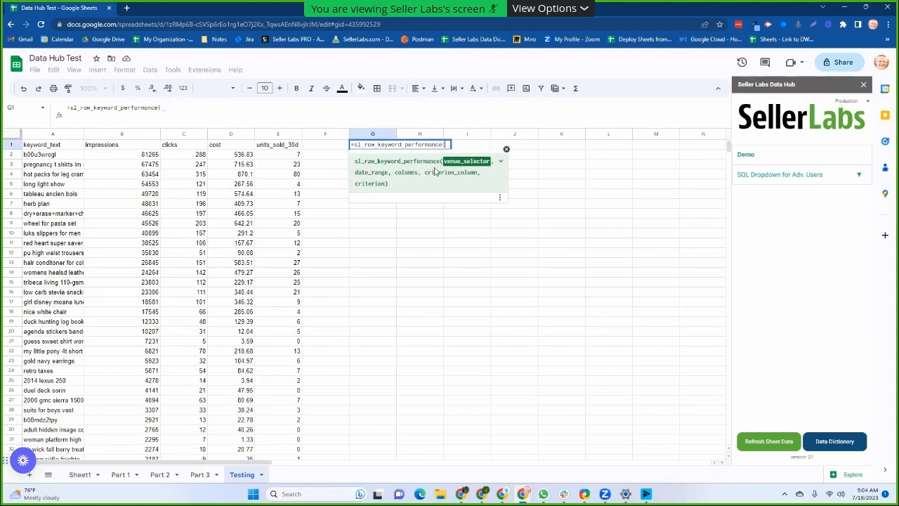
pyautogui.click(71, 147)
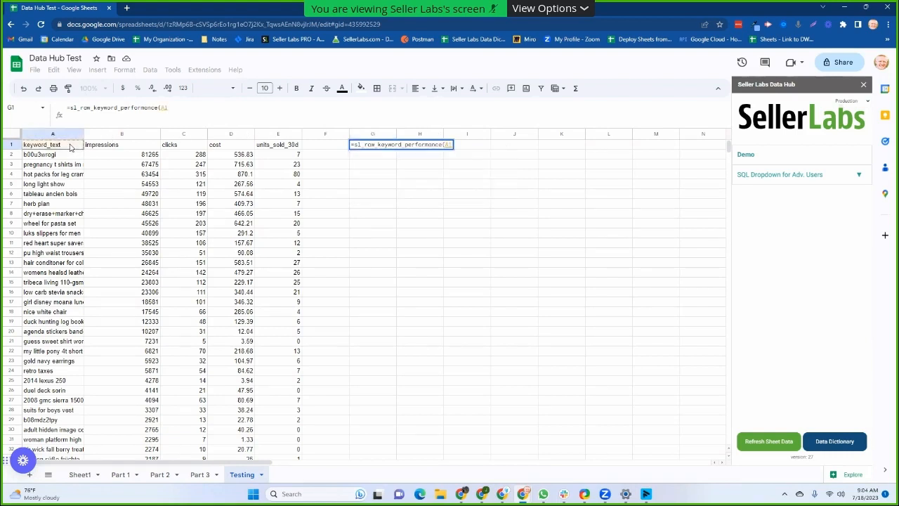
pyautogui.press('Escape')
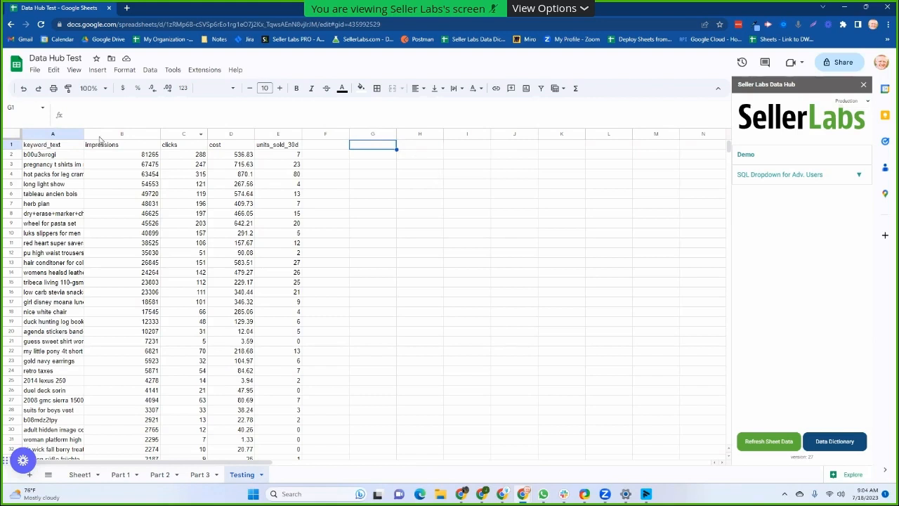
# - Examine the group_by and order_by arguments in the help for A1's sl_keyword_performance_group_by formula
pyautogui.click(74, 146)
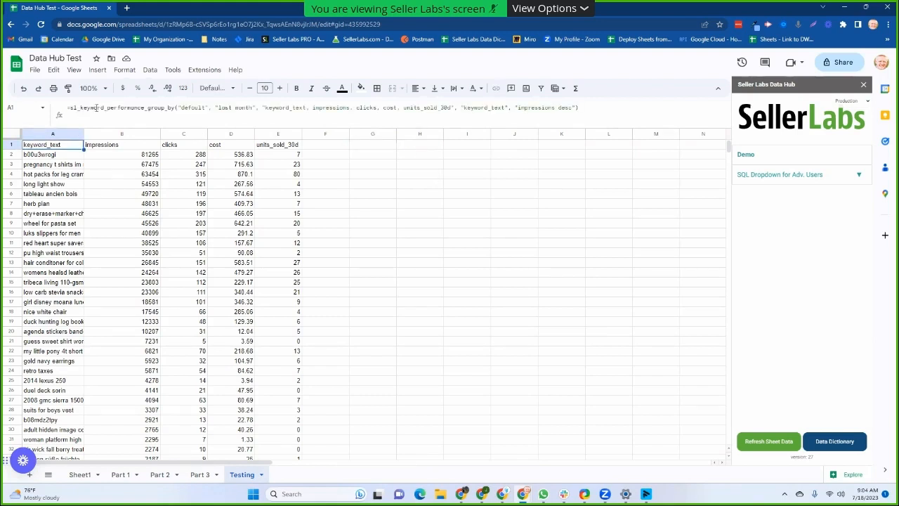
pyautogui.click(181, 108)
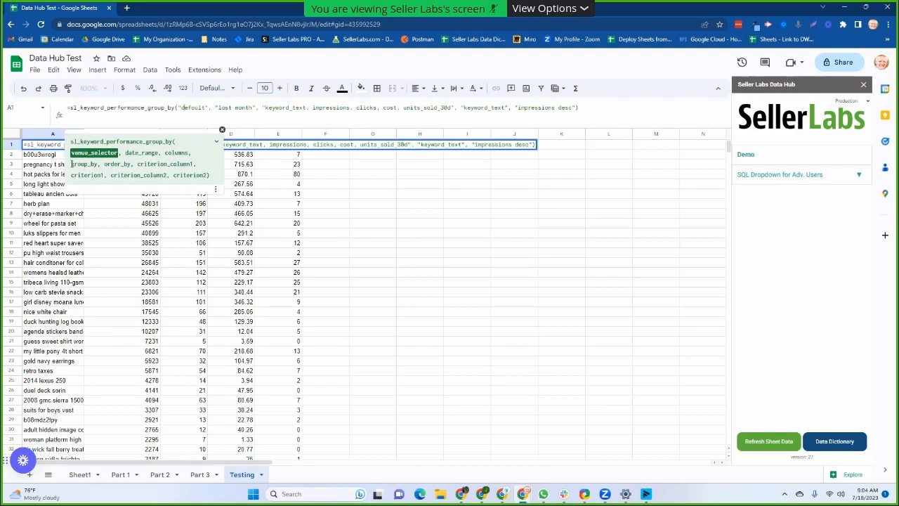
pyautogui.moveTo(71, 164); pyautogui.dragTo(131, 164)
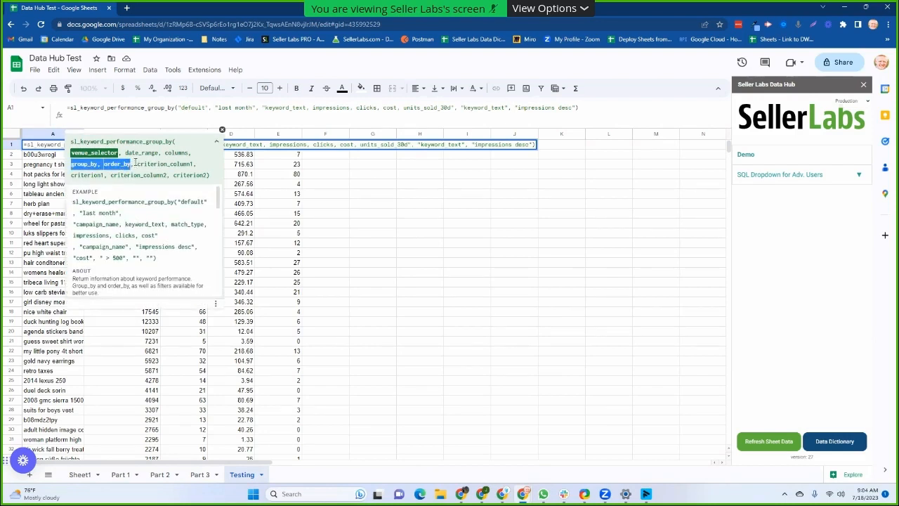
pyautogui.click(136, 163)
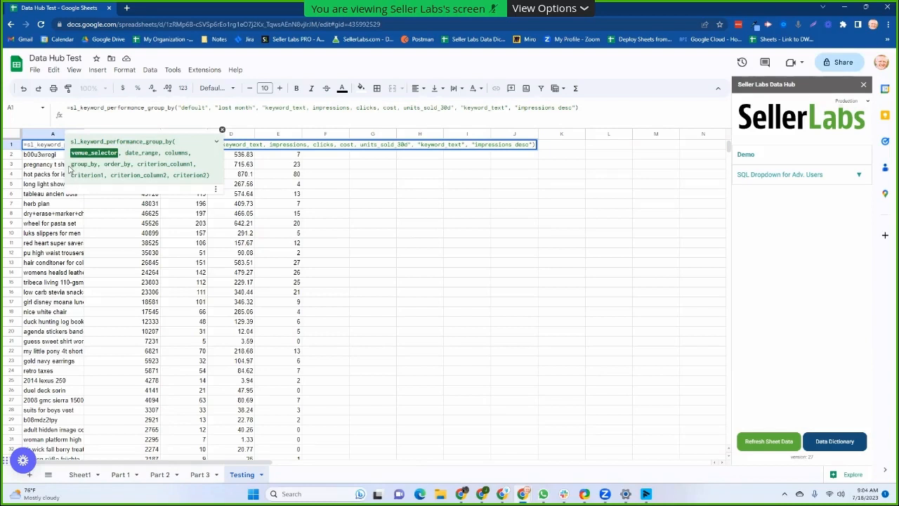
pyautogui.moveTo(71, 164); pyautogui.dragTo(134, 165)
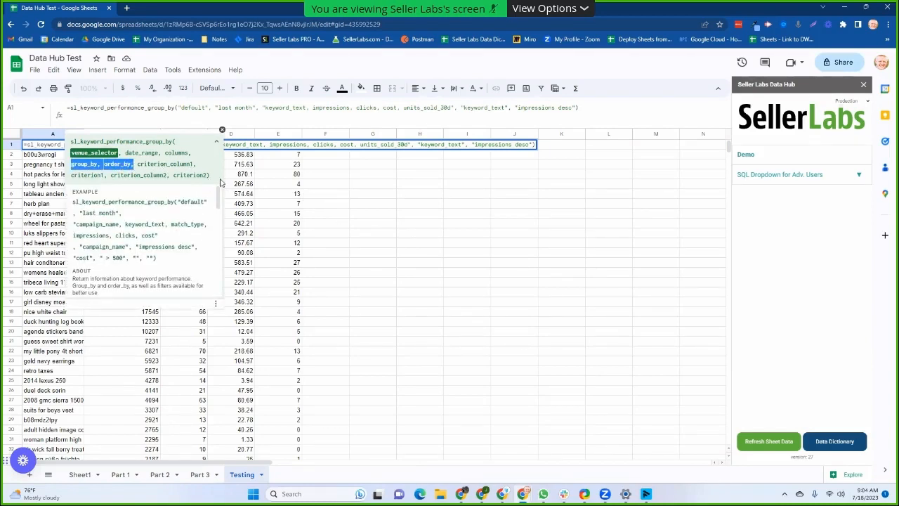
pyautogui.click(443, 204)
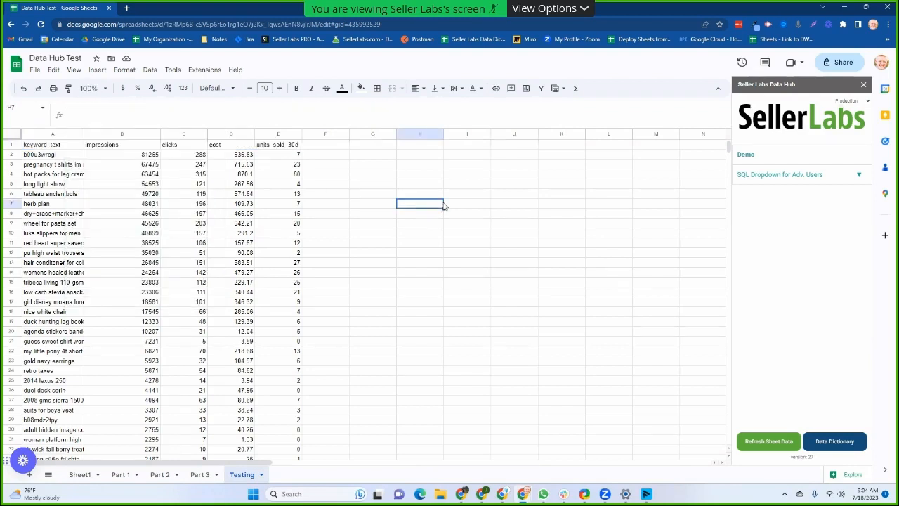
pyautogui.click(423, 148)
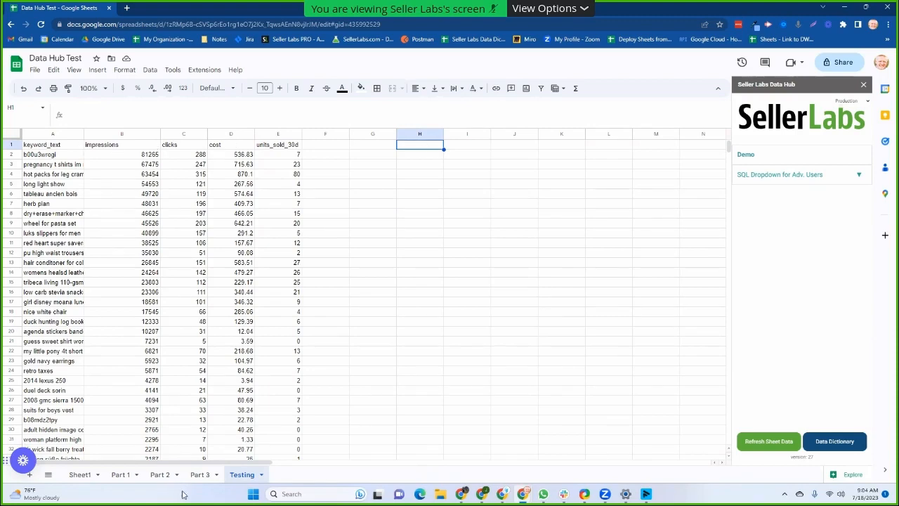
# - Review question 12 on Part 3, and check A1's keyword_text grouping argument against the keywords in column A on Testing
pyautogui.click(200, 475)
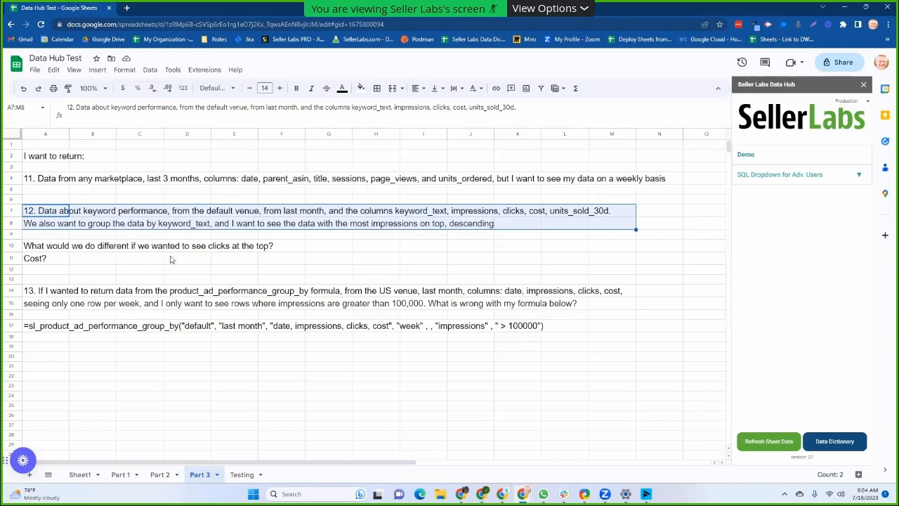
pyautogui.click(241, 474)
pyautogui.click(55, 147)
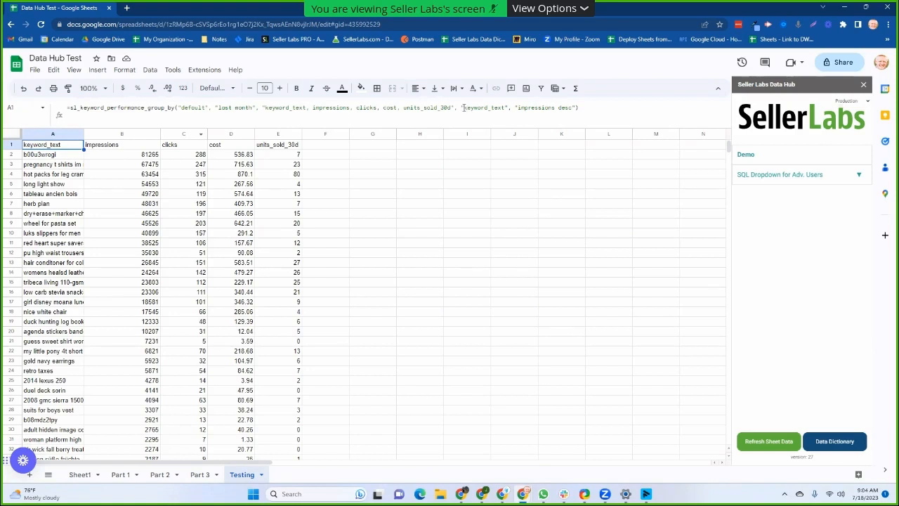
pyautogui.click(475, 108)
pyautogui.doubleClick(474, 108)
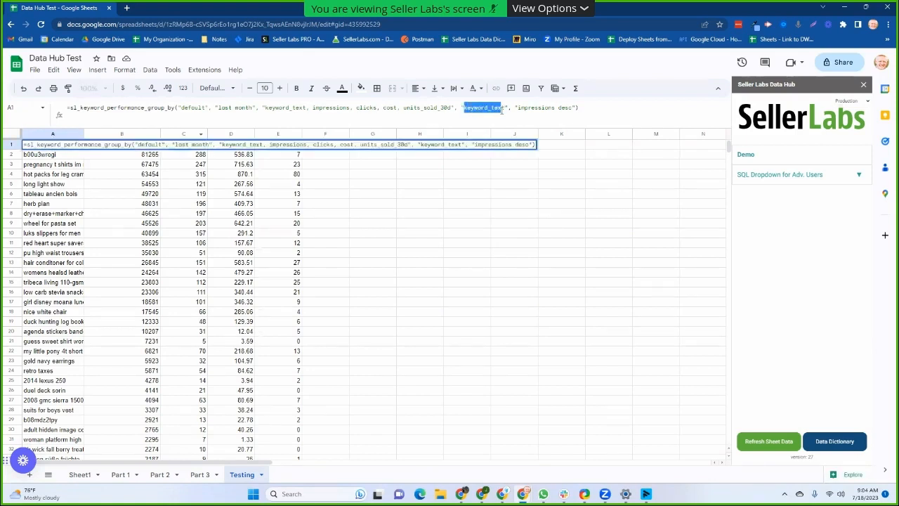
pyautogui.press('Return')
pyautogui.click(378, 240)
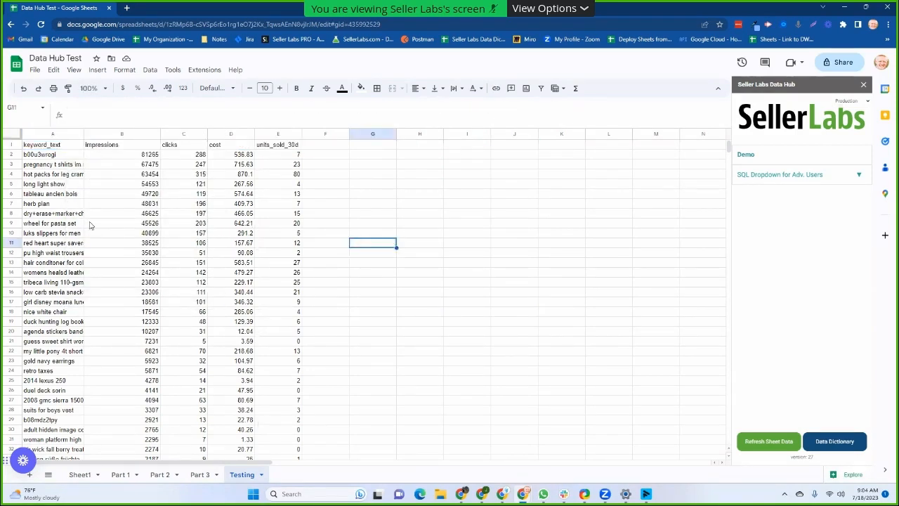
pyautogui.click(65, 154)
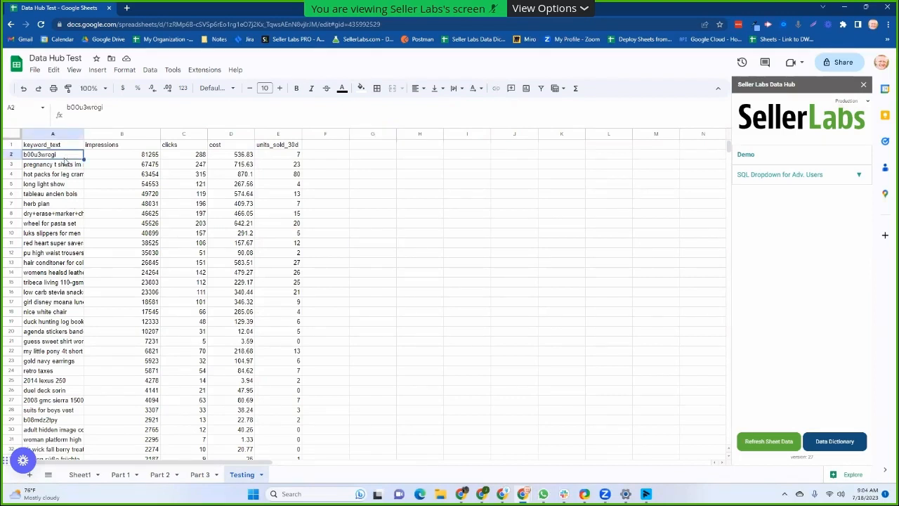
pyautogui.click(65, 165)
pyautogui.click(65, 174)
pyautogui.click(66, 146)
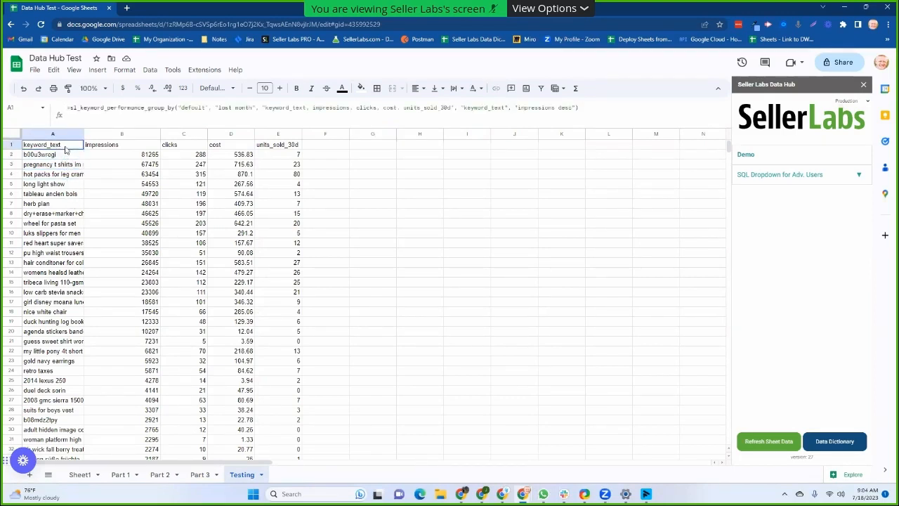
# - Reread question 12's sorting requirement on Part 3, and examine the order of the impressions values in column B on Testing
pyautogui.click(199, 474)
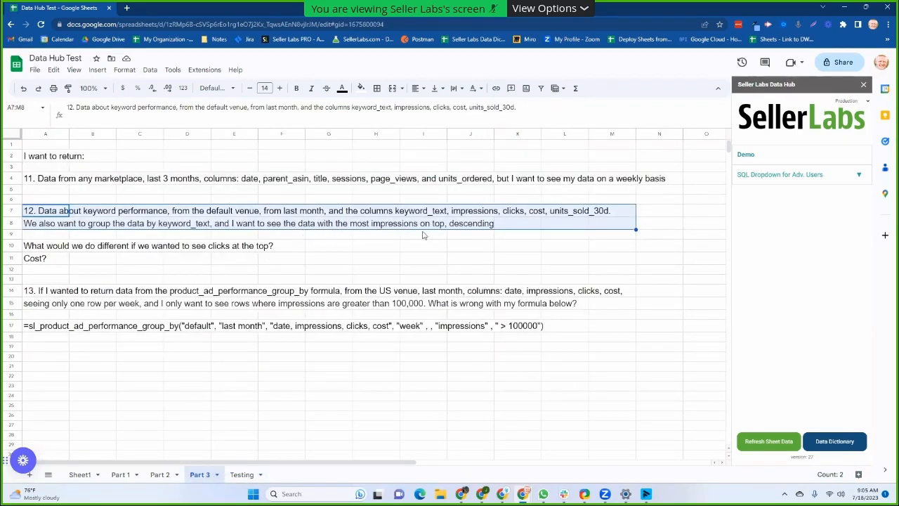
pyautogui.click(241, 474)
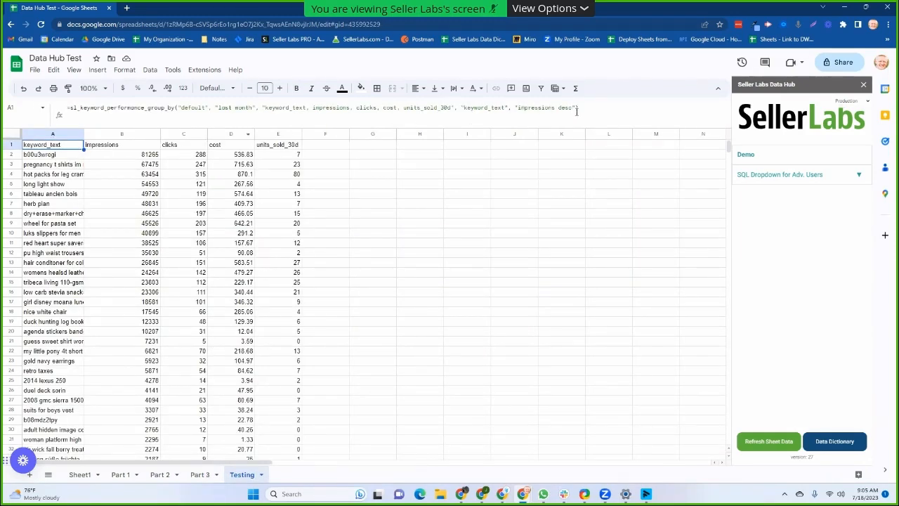
pyautogui.click(132, 157)
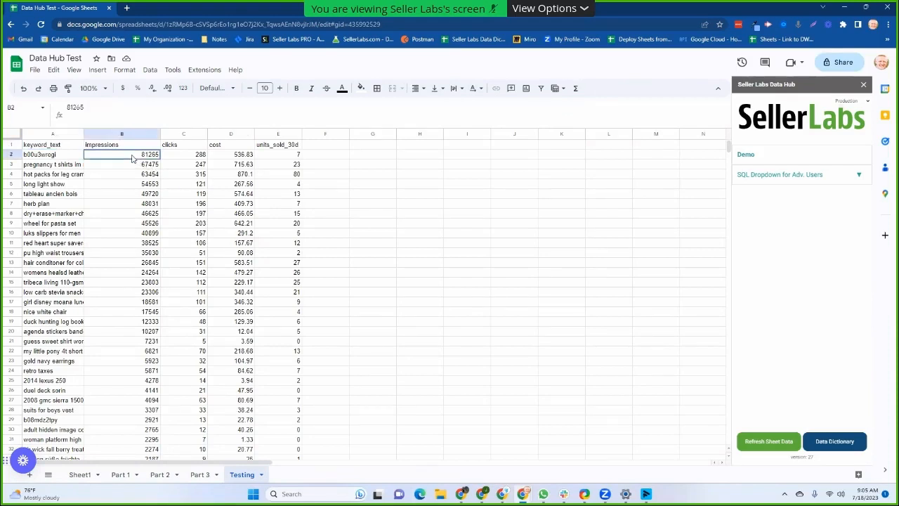
pyautogui.moveTo(133, 161); pyautogui.dragTo(142, 453)
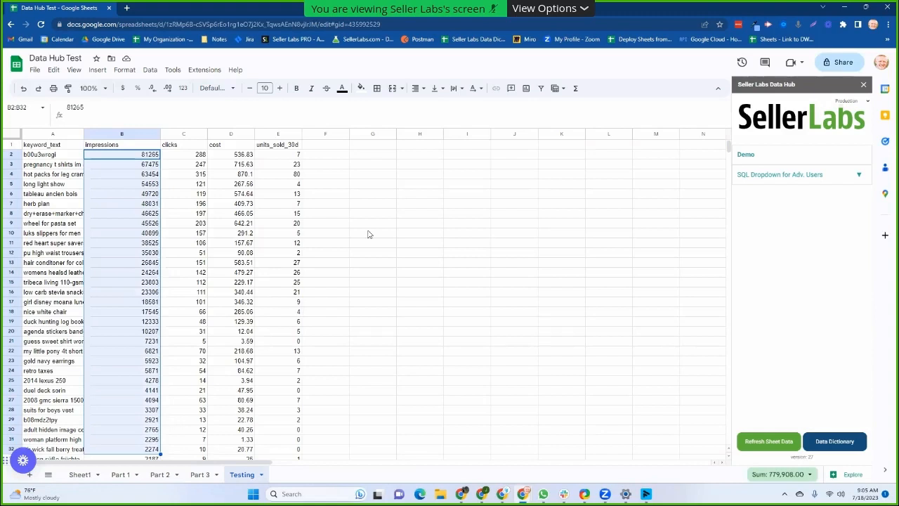
pyautogui.click(383, 205)
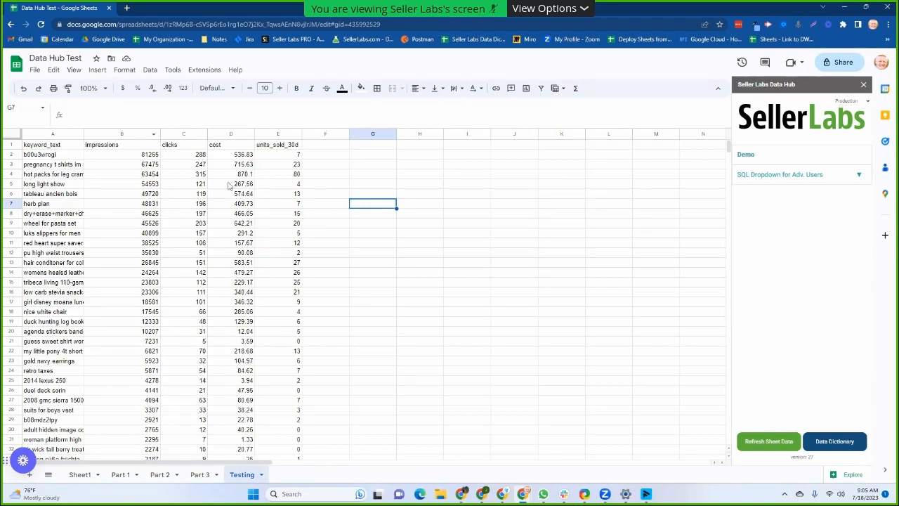
pyautogui.click(339, 206)
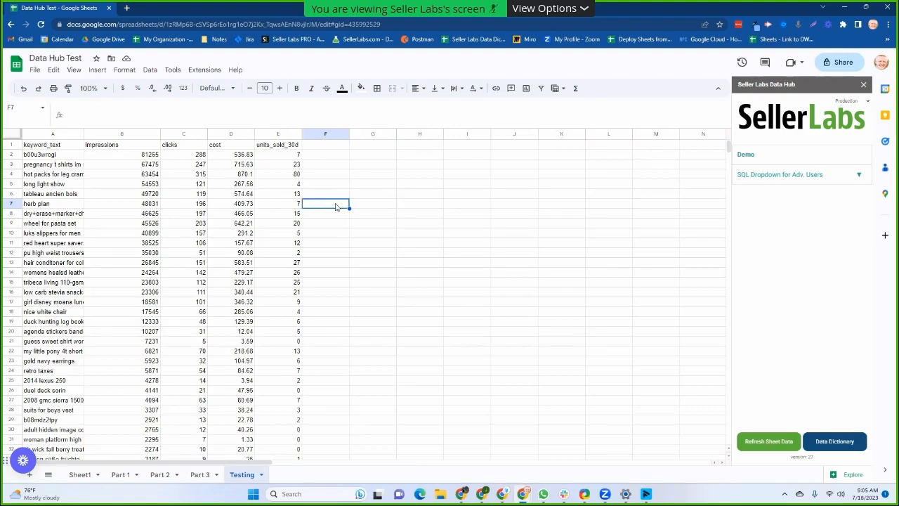
# - Read the clicks follow-up question on Part 3, set A1's order_by argument to "clicks desc" on Testing, and check the clicks column
pyautogui.click(200, 474)
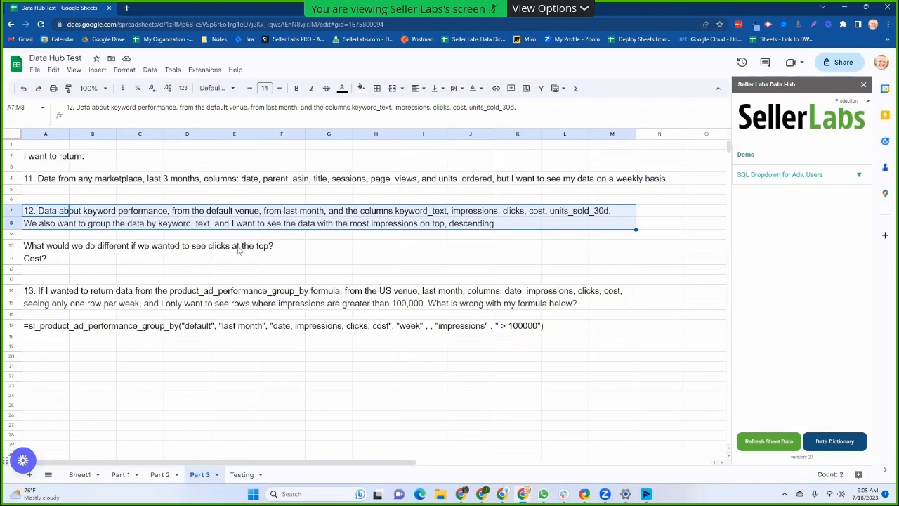
pyautogui.click(238, 474)
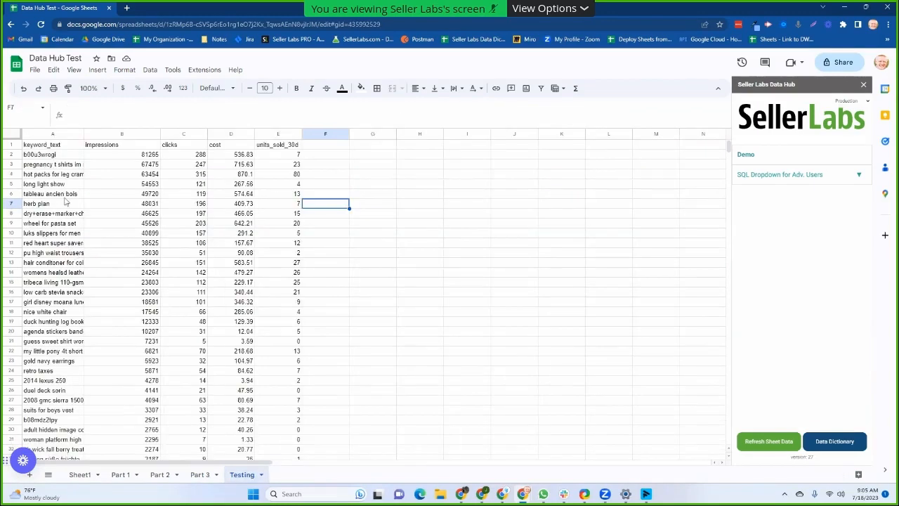
pyautogui.click(56, 147)
pyautogui.moveTo(558, 109); pyautogui.dragTo(518, 109)
pyautogui.write('clicks, cost, units_sold_30d", "keyword_text", "clicks desc")')
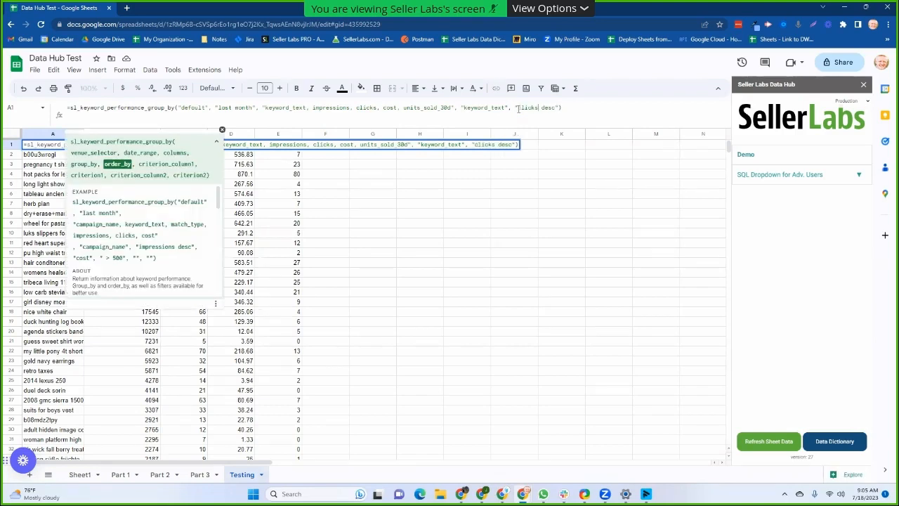
pyautogui.press('Return')
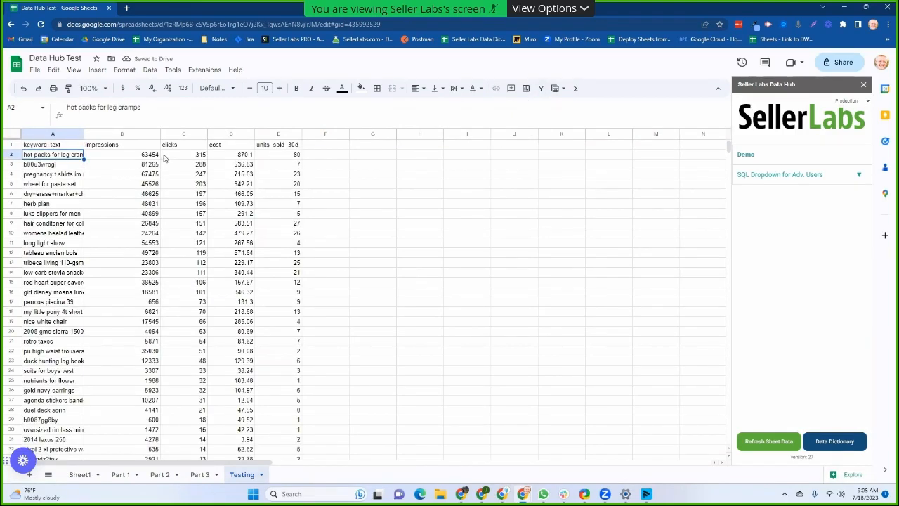
pyautogui.moveTo(186, 158); pyautogui.dragTo(187, 448)
pyautogui.click(333, 354)
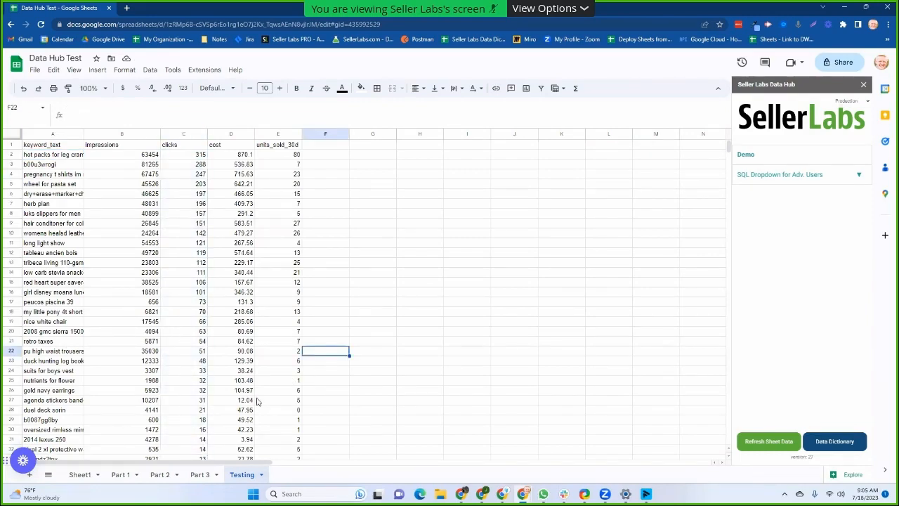
# - Check the cost follow-up question on Part 3, and set the order_by argument of A1's formula on Testing to "cost desc"
pyautogui.click(200, 475)
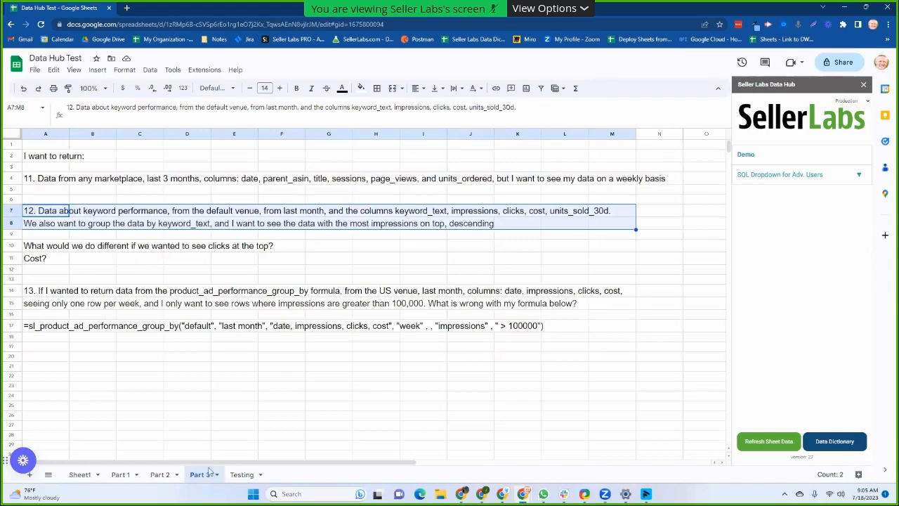
pyautogui.click(232, 475)
pyautogui.click(50, 147)
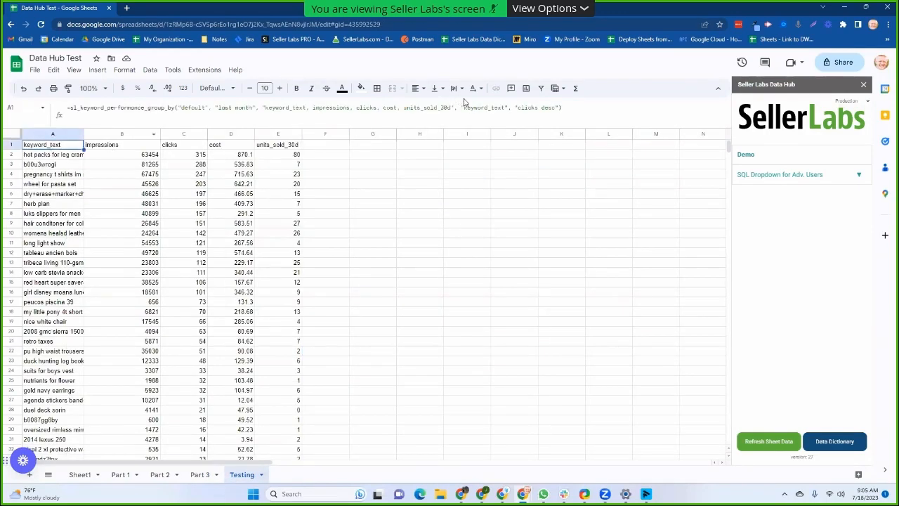
pyautogui.doubleClick(530, 107)
pyautogui.write('cost')
pyautogui.press('Return')
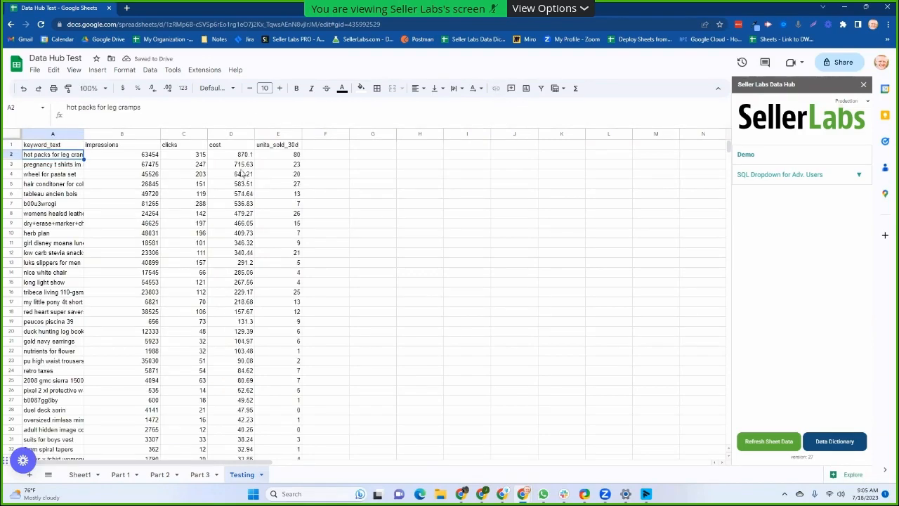
# - Examine the order of the cost column on Testing, and check the group_by and order_by arguments in A1's formula
pyautogui.moveTo(231, 154); pyautogui.dragTo(229, 419)
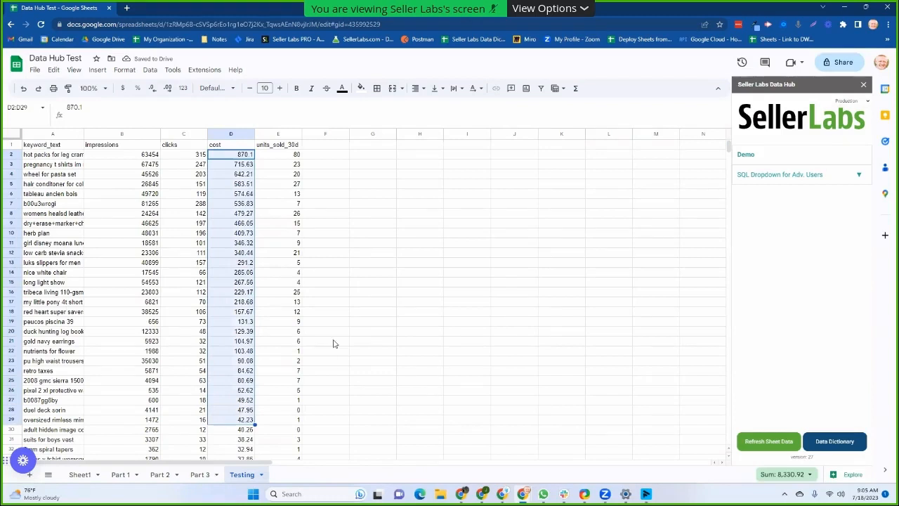
pyautogui.click(409, 253)
pyautogui.click(62, 148)
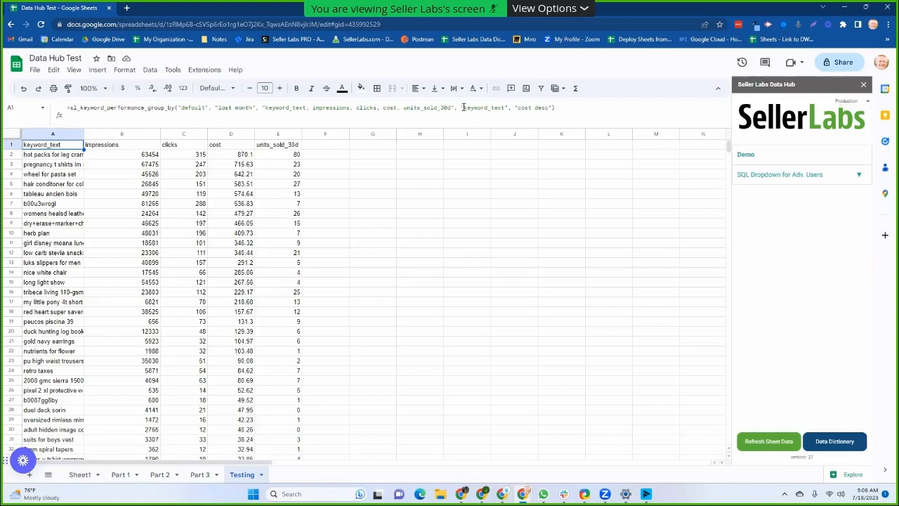
pyautogui.moveTo(462, 108); pyautogui.dragTo(552, 109)
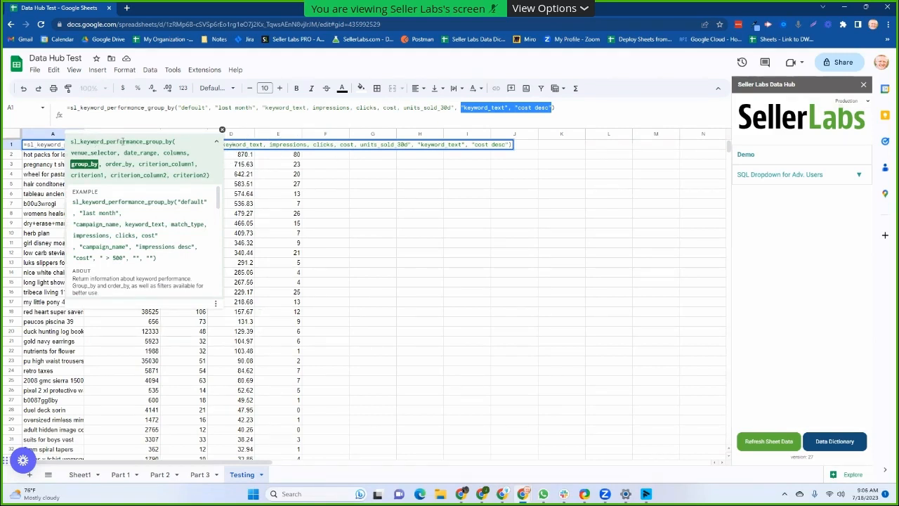
pyautogui.press('Escape')
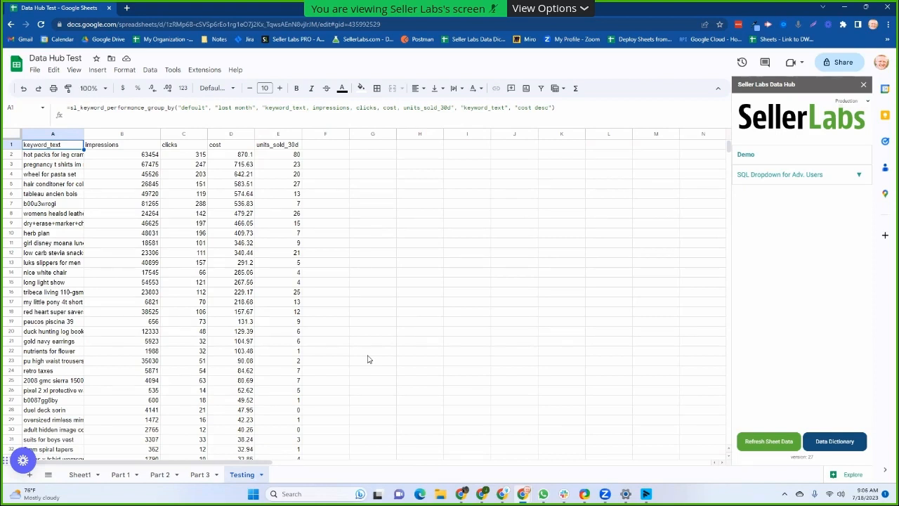
# - Read question 13 on Part 3, and examine the flawed sl_product_ad_performance_group_by formula given below it
pyautogui.click(196, 478)
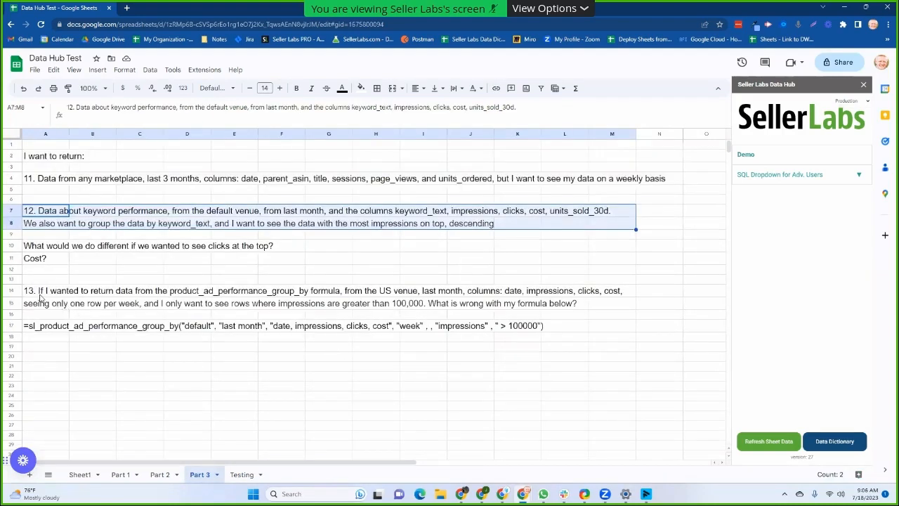
pyautogui.click(41, 293)
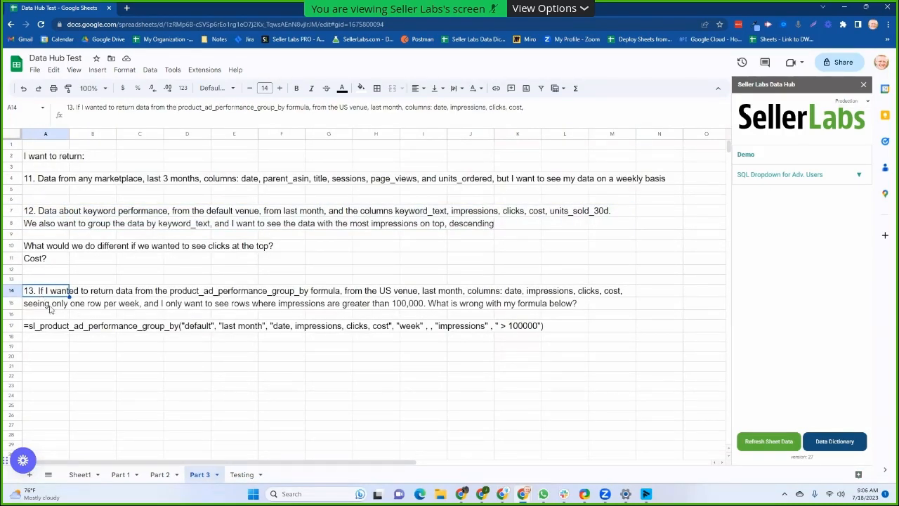
pyautogui.click(56, 339)
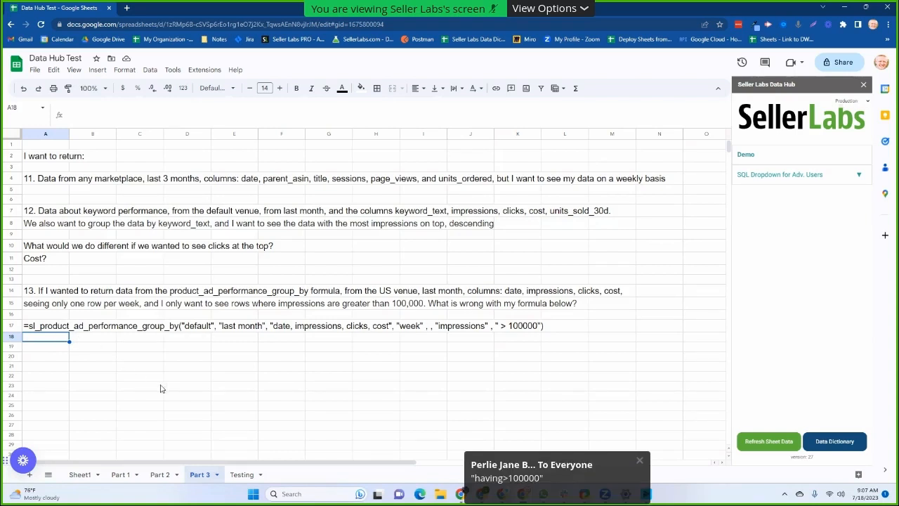
pyautogui.click(300, 370)
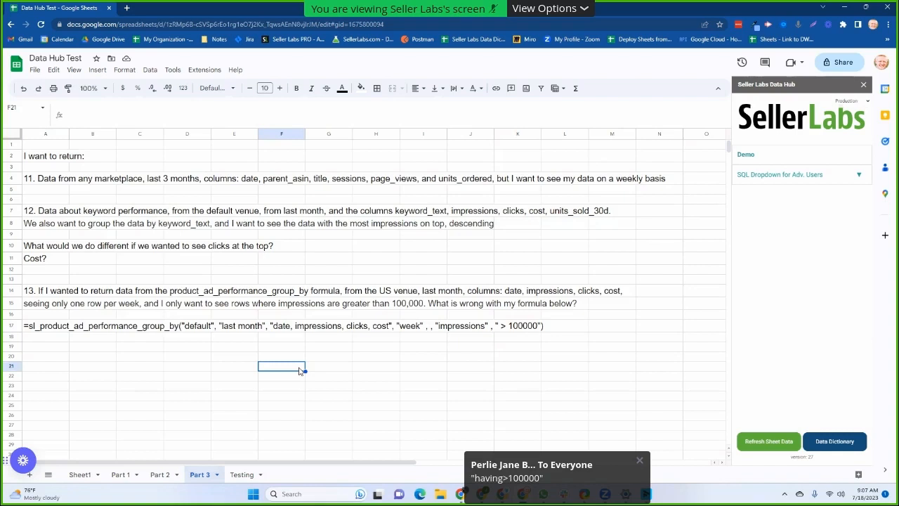
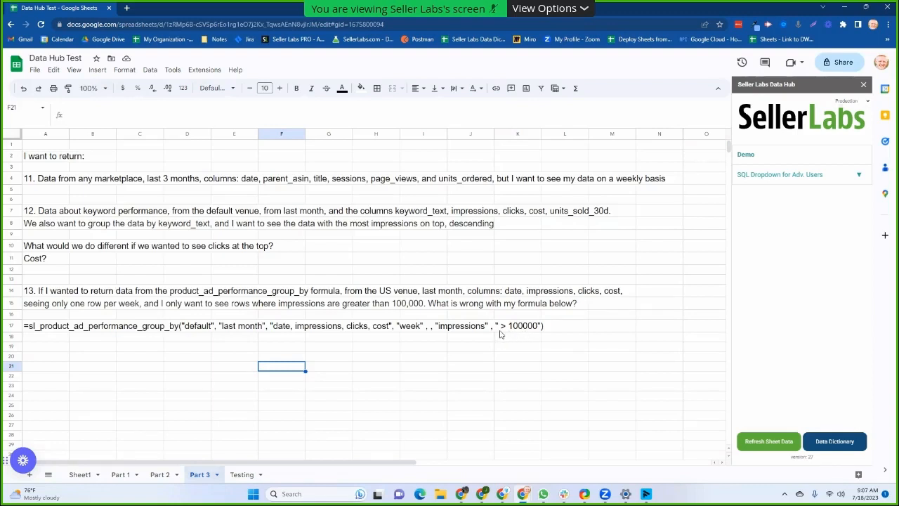
# - Copy question 13's formula from A17 on Part 3, and put it in A1 on Testing in place of the existing formula
pyautogui.click(40, 331)
pyautogui.moveTo(466, 109); pyautogui.dragTo(68, 111)
pyautogui.hotkey('ctrl', 'c')
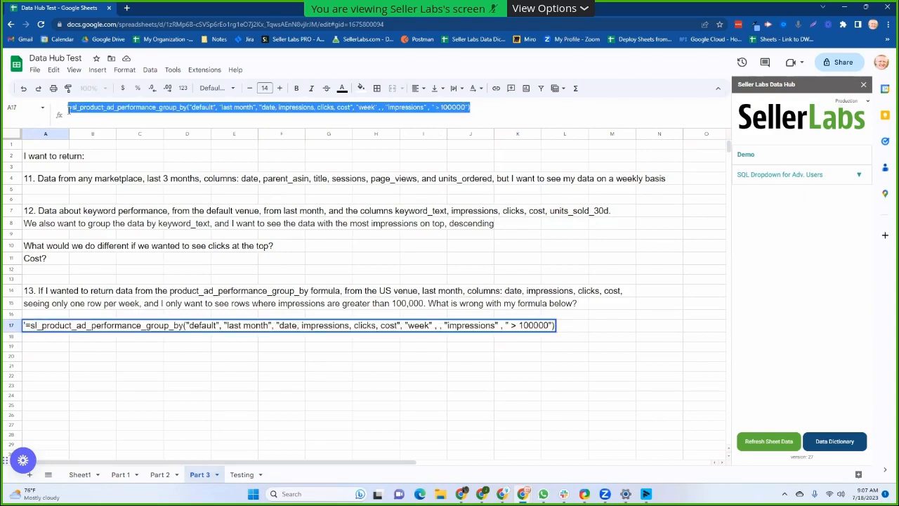
pyautogui.click(243, 474)
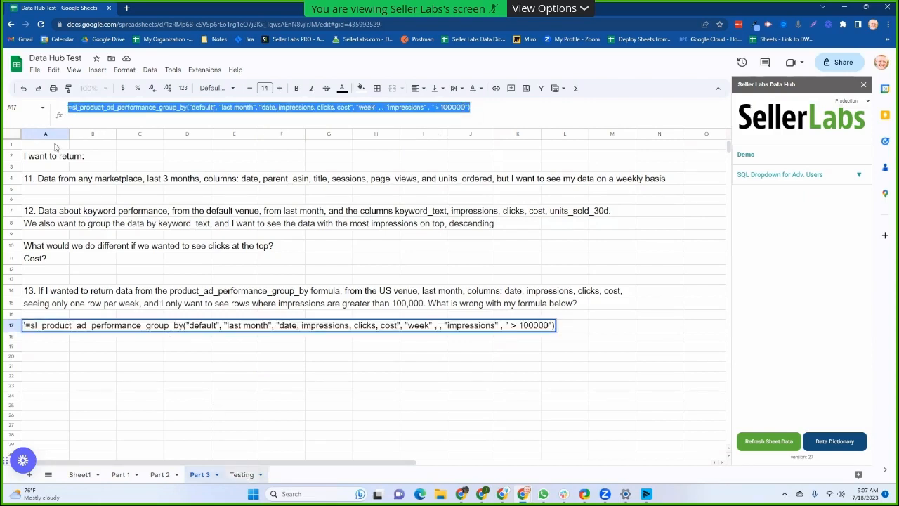
pyautogui.click(49, 147)
pyautogui.press('Delete')
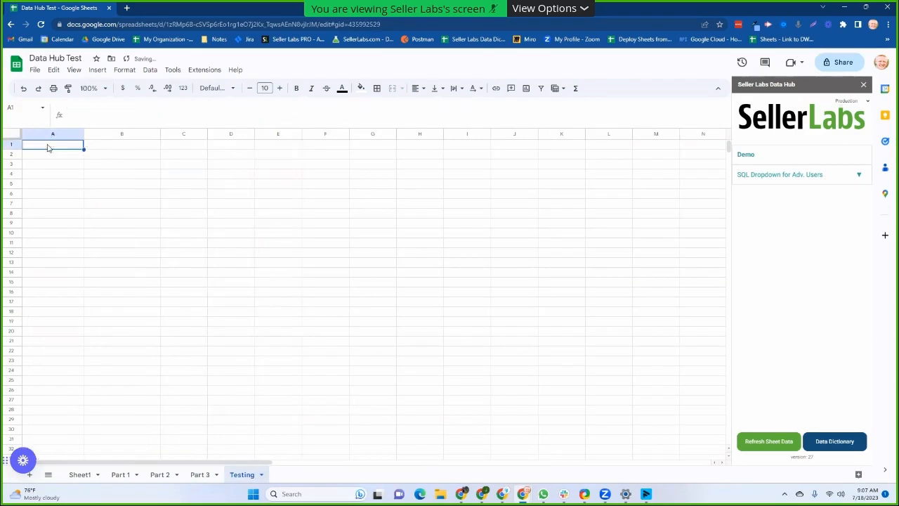
pyautogui.hotkey('ctrl', 'v')
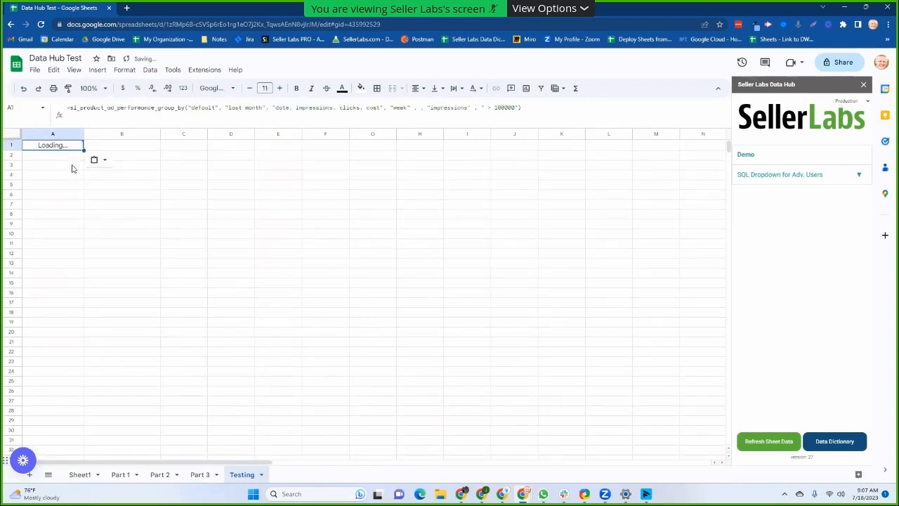
# - Add "having" to the impressions criterion in A1's formula on Testing so that it reads " having > 100000"
pyautogui.click(69, 146)
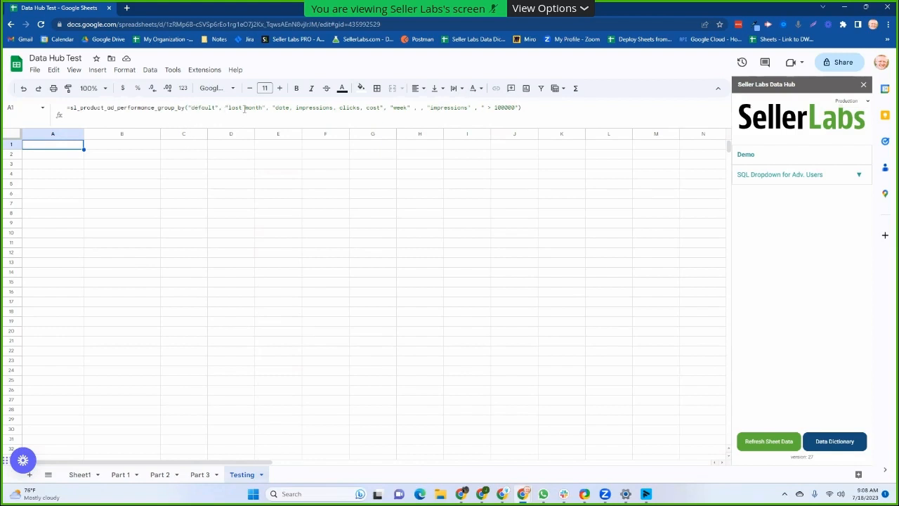
pyautogui.click(395, 107)
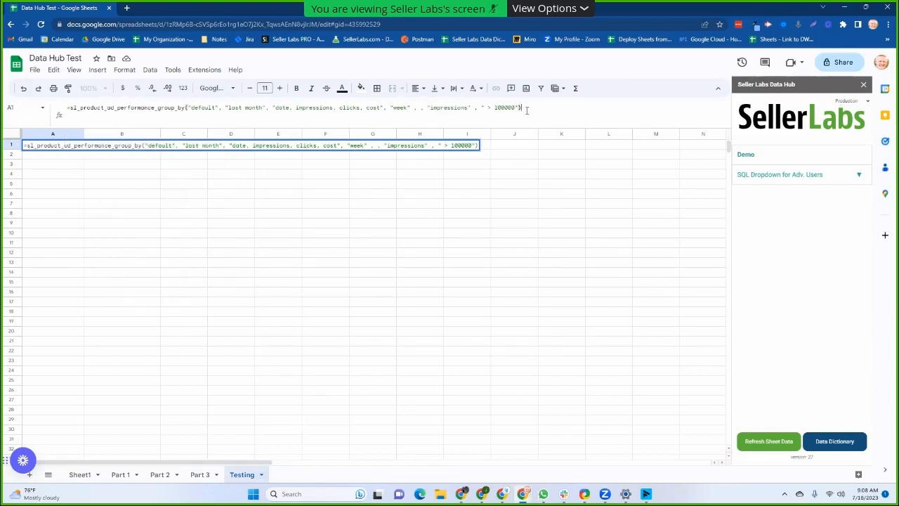
pyautogui.press('Return')
pyautogui.click(62, 147)
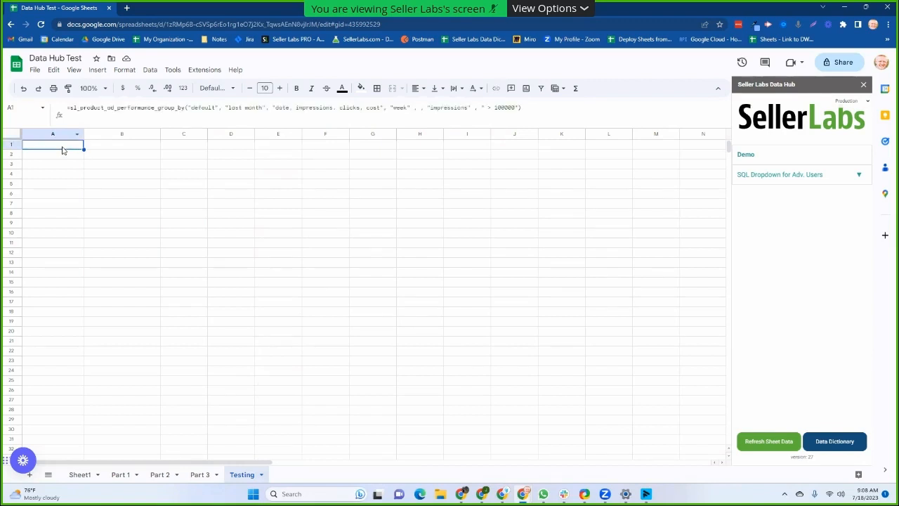
pyautogui.click(492, 109)
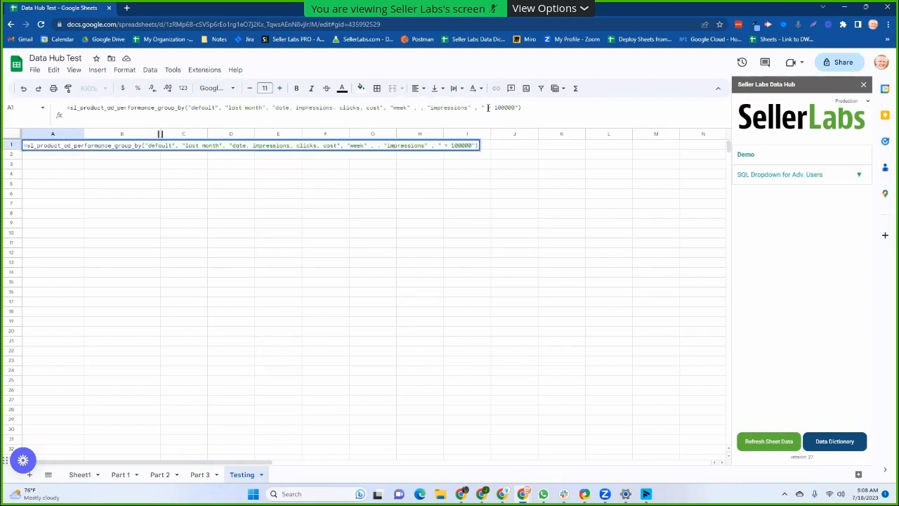
pyautogui.press('Return')
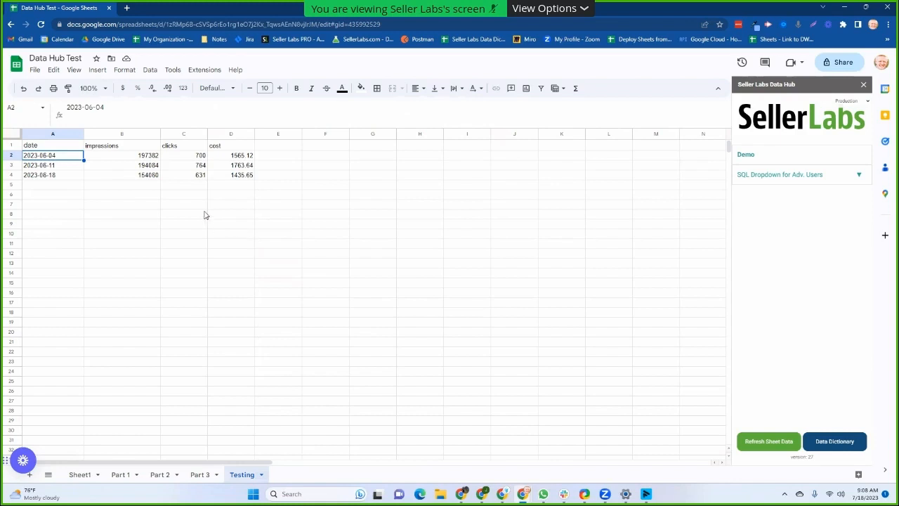
# - Remove the word having from A1's impressions criterion, and put it back before "> 100000"
pyautogui.click(72, 147)
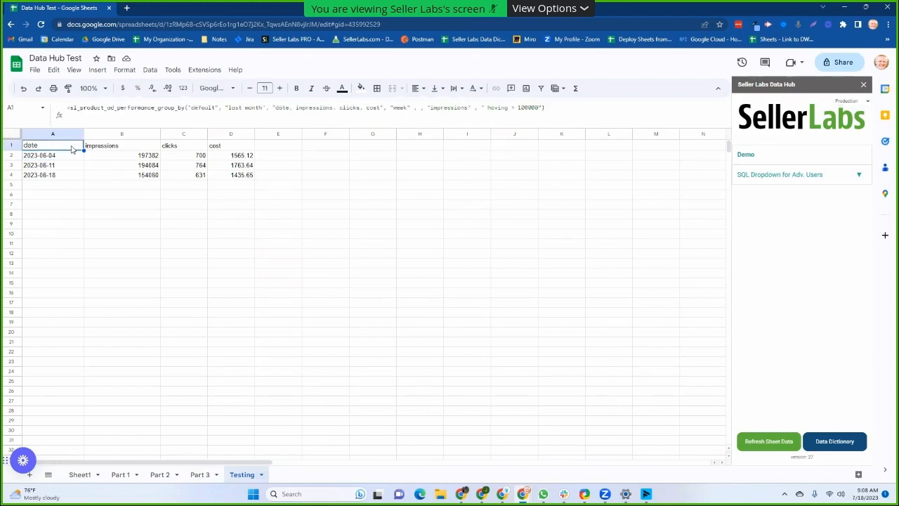
pyautogui.doubleClick(174, 107)
pyautogui.press('Escape')
pyautogui.click(507, 108)
pyautogui.moveTo(507, 108); pyautogui.dragTo(488, 107)
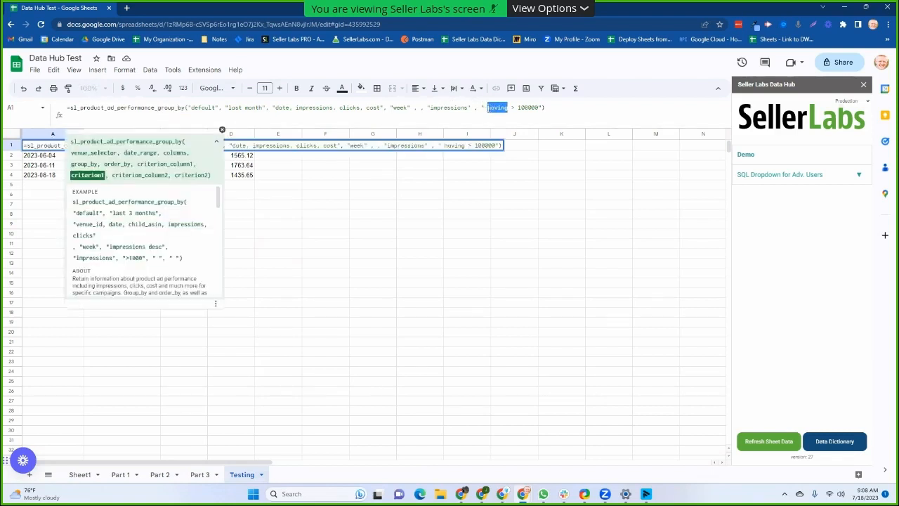
pyautogui.press('BackSpace')
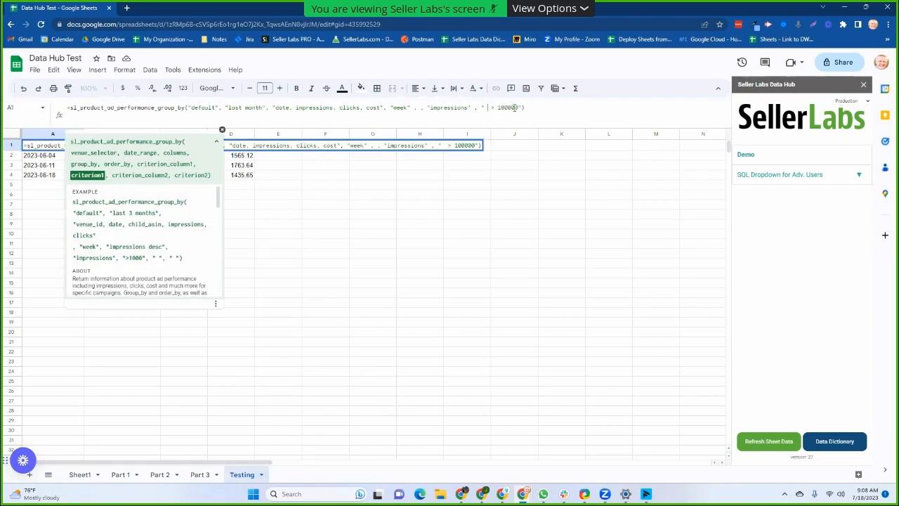
pyautogui.write('having')
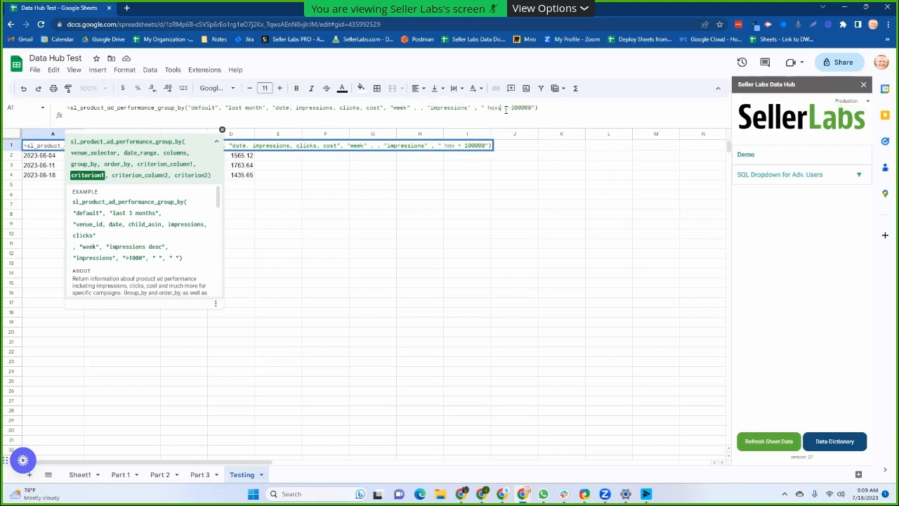
# - Remove the "impressions" criterion column and its having condition from A1's formula, and check the weekly impressions values
pyautogui.moveTo(541, 107); pyautogui.dragTo(425, 108)
pyautogui.press('BackSpace')
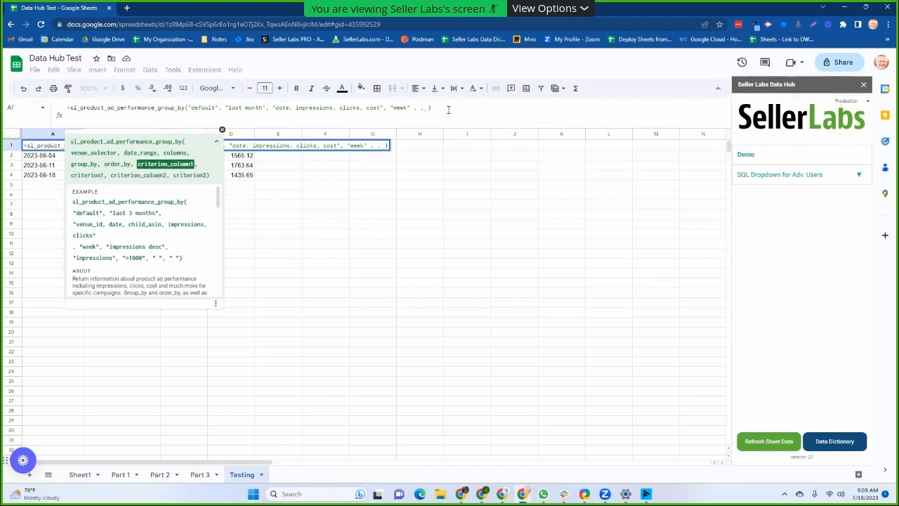
pyautogui.press('Return')
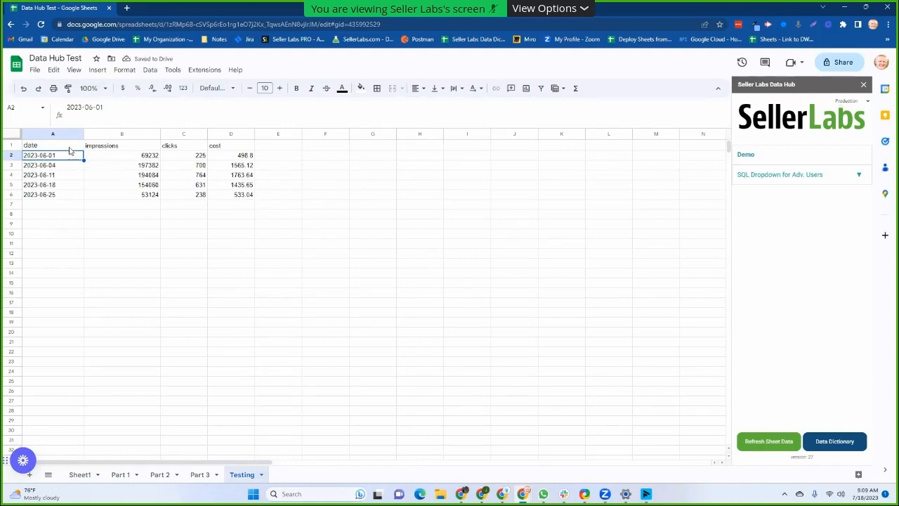
pyautogui.click(67, 147)
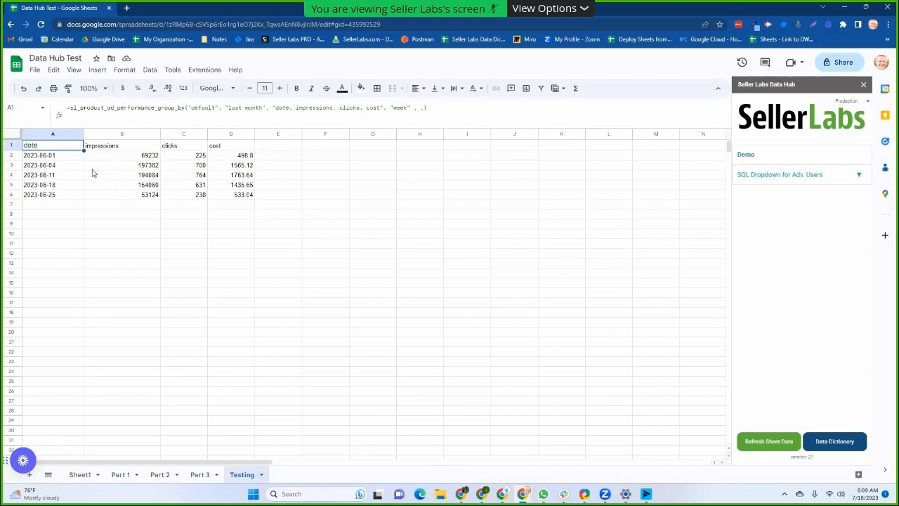
pyautogui.click(149, 158)
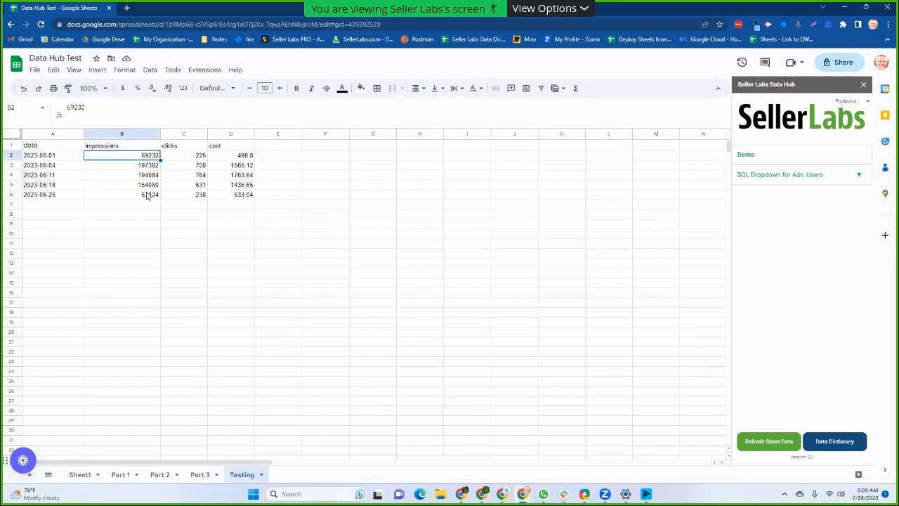
# - Clear the group_by argument of A1's formula to an empty string, leaving the data ungrouped by week
pyautogui.click(64, 145)
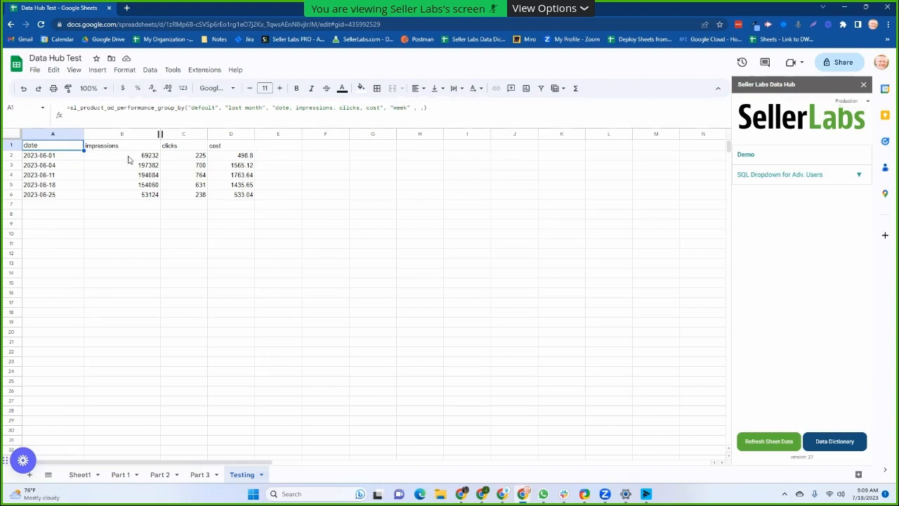
pyautogui.click(408, 108)
pyautogui.press('BackSpace')
pyautogui.press('BackSpace')
pyautogui.press('BackSpace')
pyautogui.press('BackSpace')
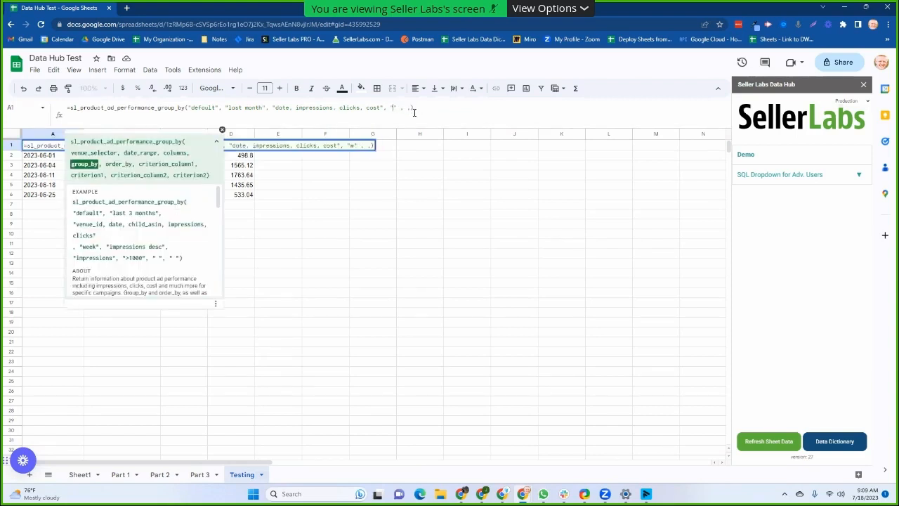
pyautogui.press('Return')
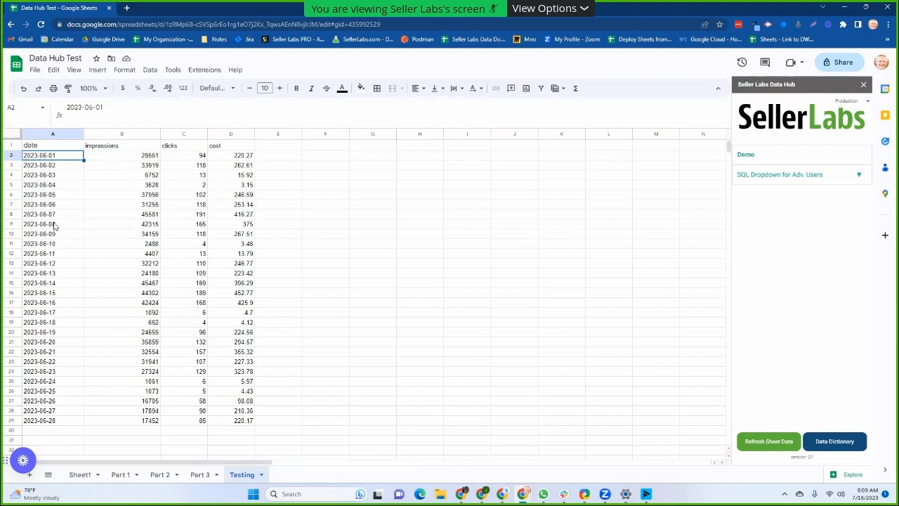
# - Set the group_by argument of A1's formula back to "week"
pyautogui.click(70, 145)
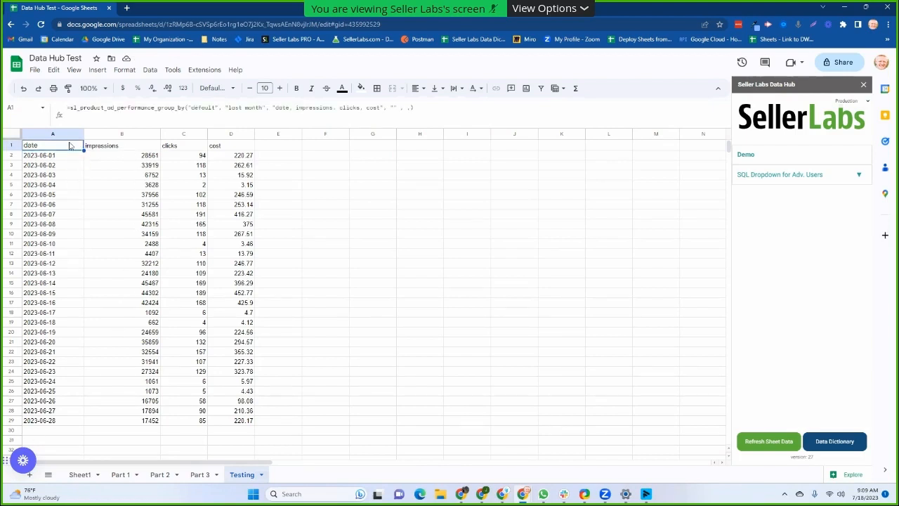
pyautogui.click(393, 107)
pyautogui.write('month')
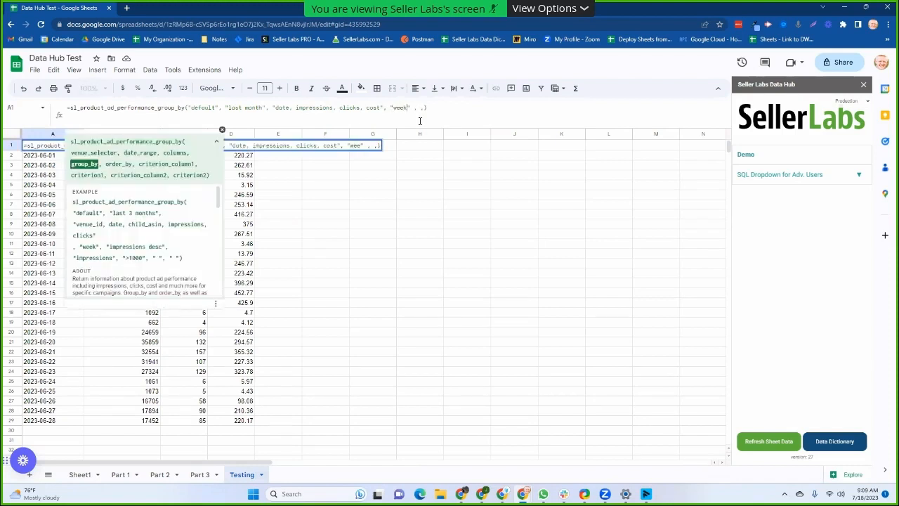
pyautogui.press('Return')
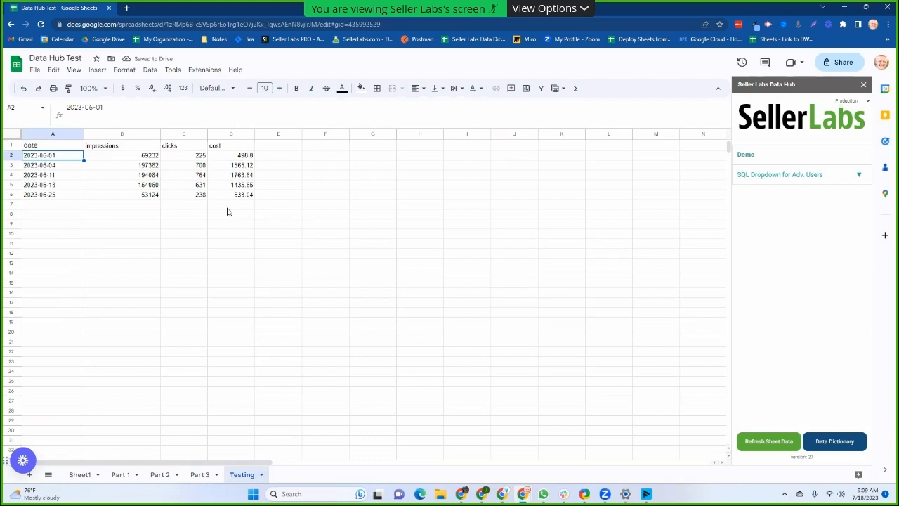
# - Add the "impressions" criterion column to A1's formula with the criterion "> 100000", leaving out the word having
pyautogui.click(70, 145)
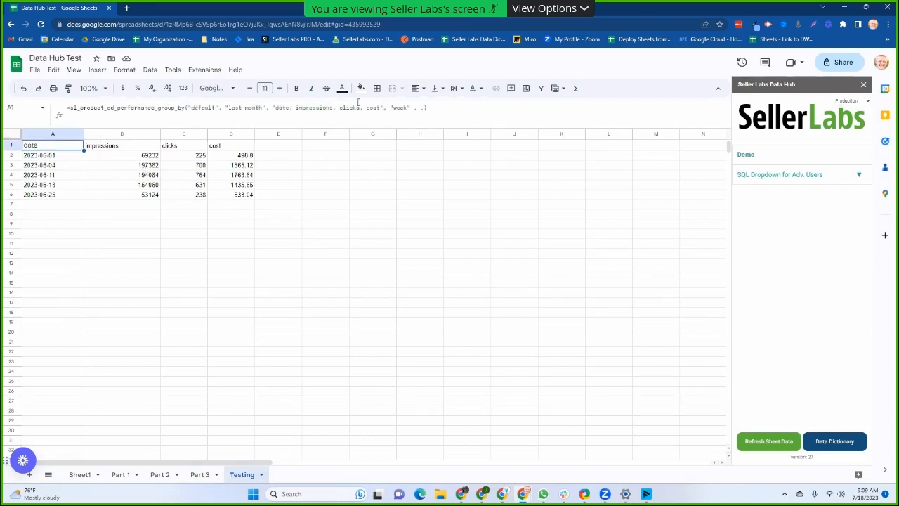
pyautogui.click(425, 108)
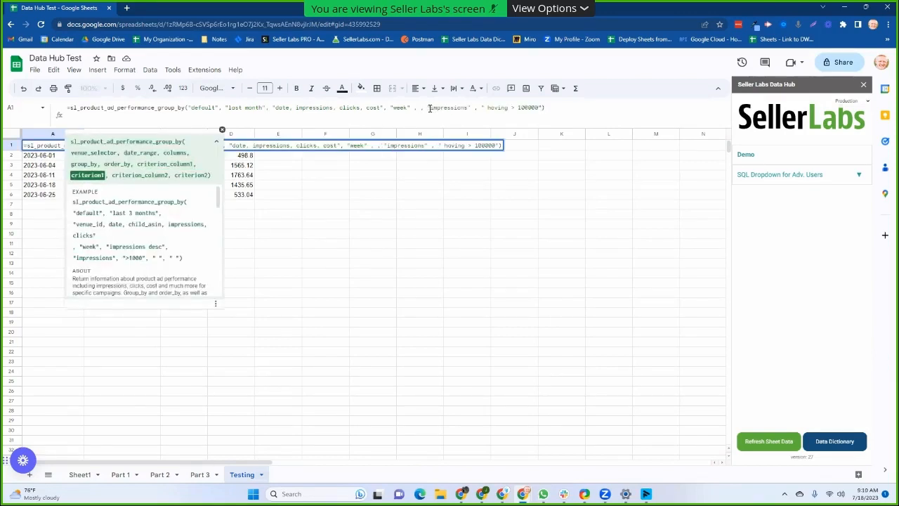
pyautogui.click(440, 108)
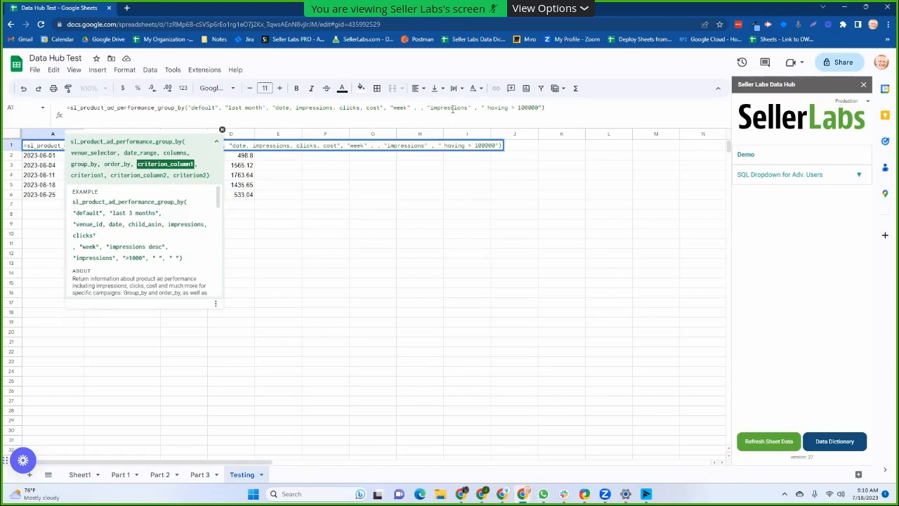
pyautogui.moveTo(507, 109); pyautogui.dragTo(488, 107)
pyautogui.press('BackSpace')
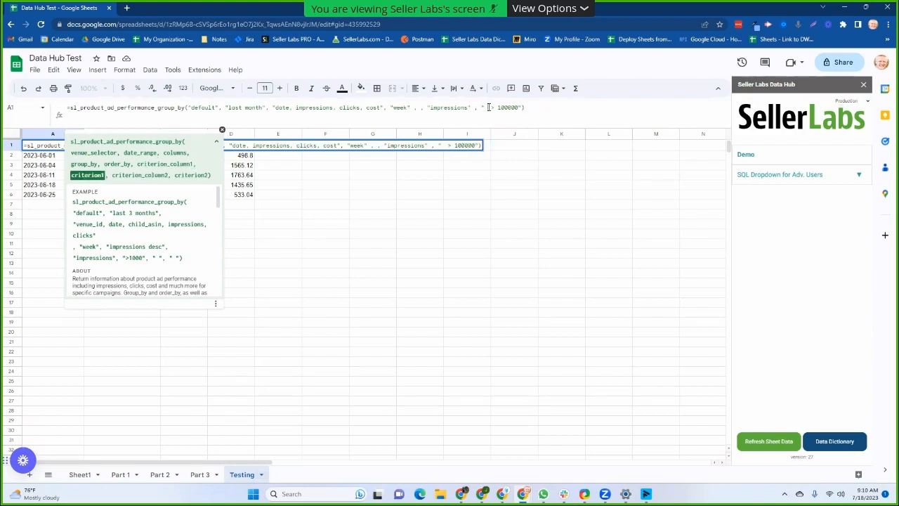
pyautogui.press('Return')
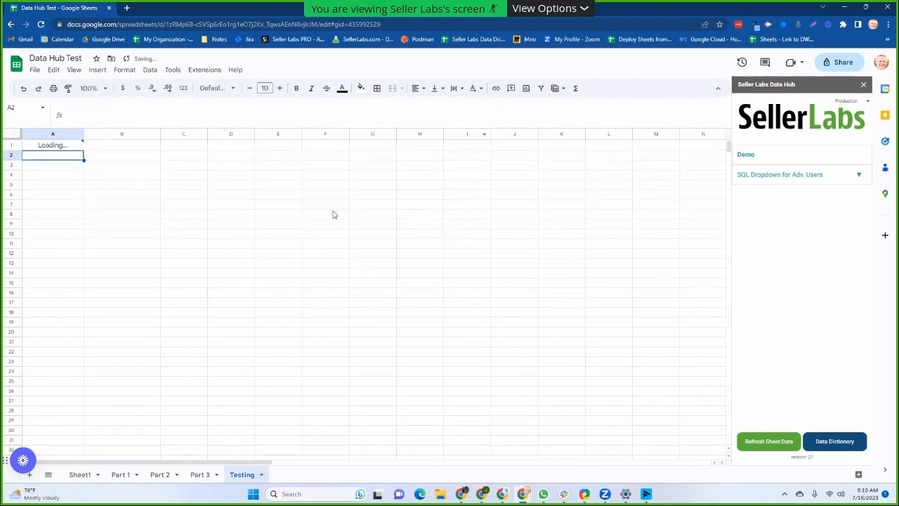
# - Copy and remove the "week" grouping and the impressions criterion from A1's formula, and check the daily impressions values
pyautogui.click(74, 146)
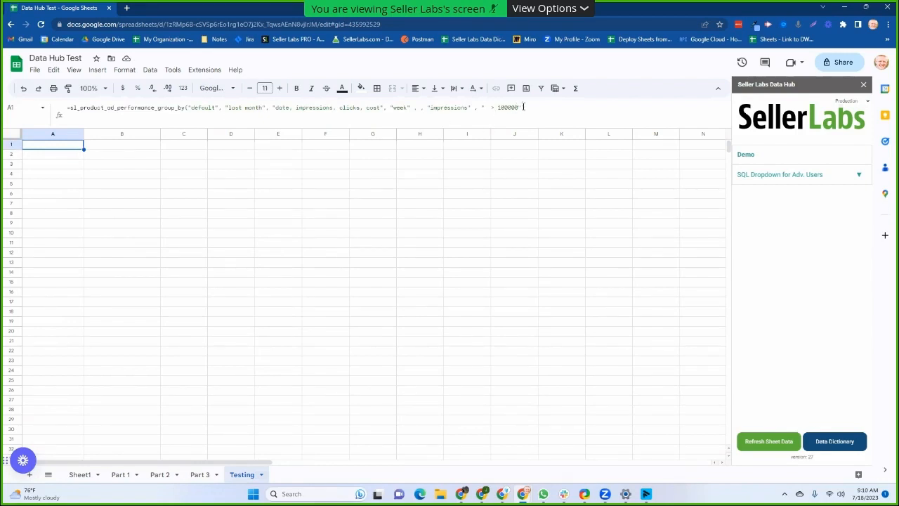
pyautogui.doubleClick(397, 108)
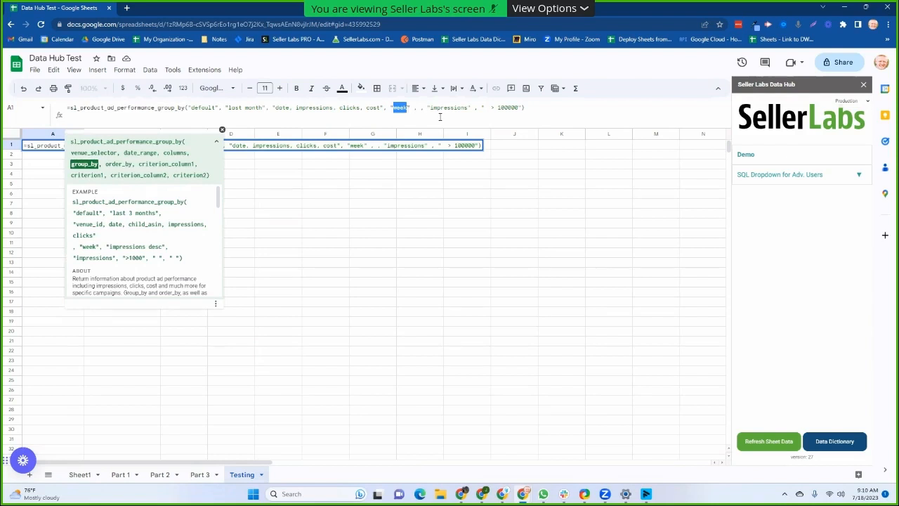
pyautogui.click(393, 109)
pyautogui.moveTo(521, 108); pyautogui.dragTo(391, 109)
pyautogui.hotkey('ctrl', 'c')
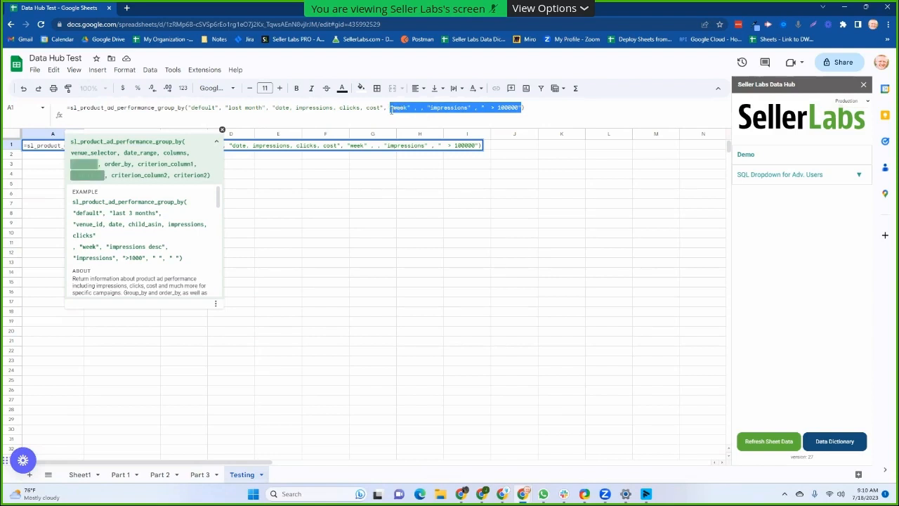
pyautogui.press('BackSpace')
pyautogui.press('Return')
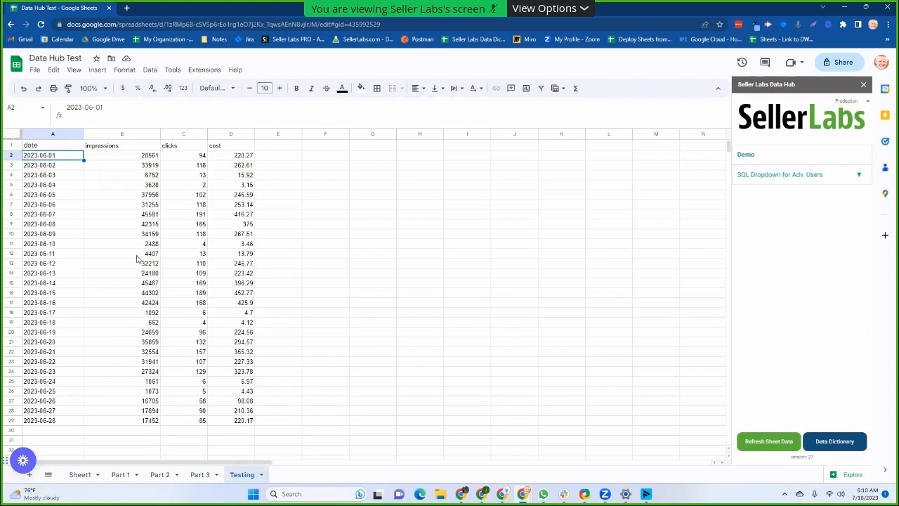
pyautogui.moveTo(128, 159); pyautogui.dragTo(129, 297)
pyautogui.click(124, 342)
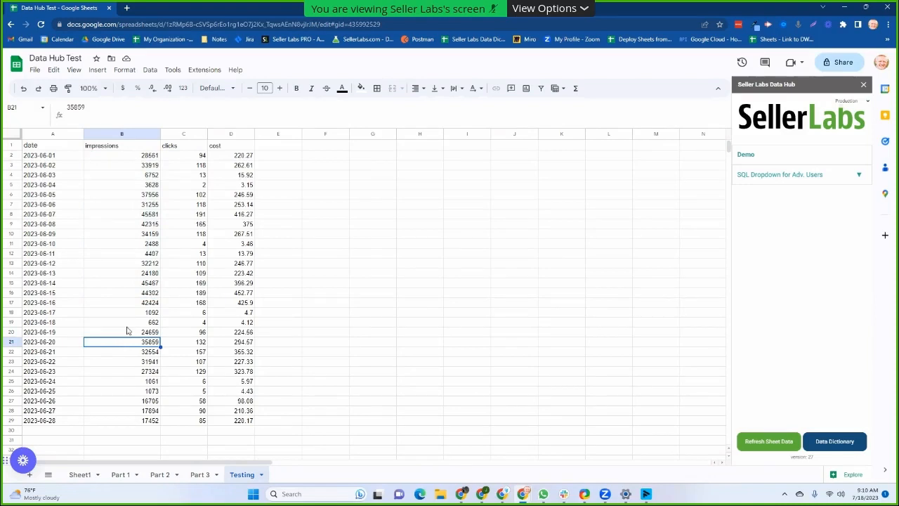
# - Restore the "week" grouping and "impressions" criterion column in A1's formula, with the criterion "having > 100000"
pyautogui.click(32, 147)
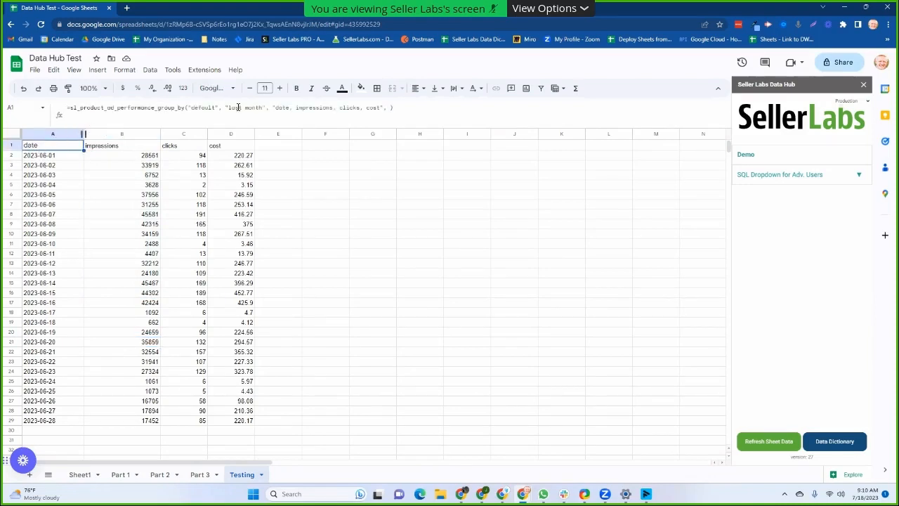
pyautogui.click(385, 107)
pyautogui.write(', "')
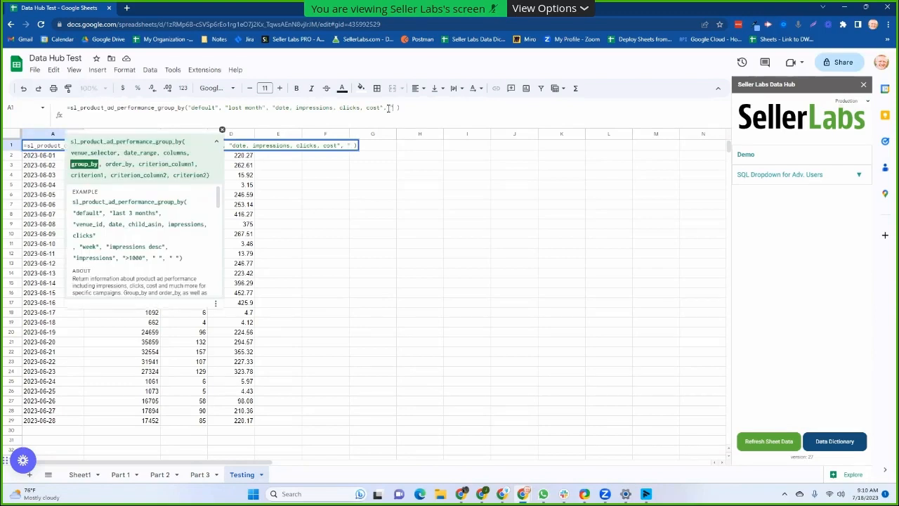
pyautogui.press('BackSpace')
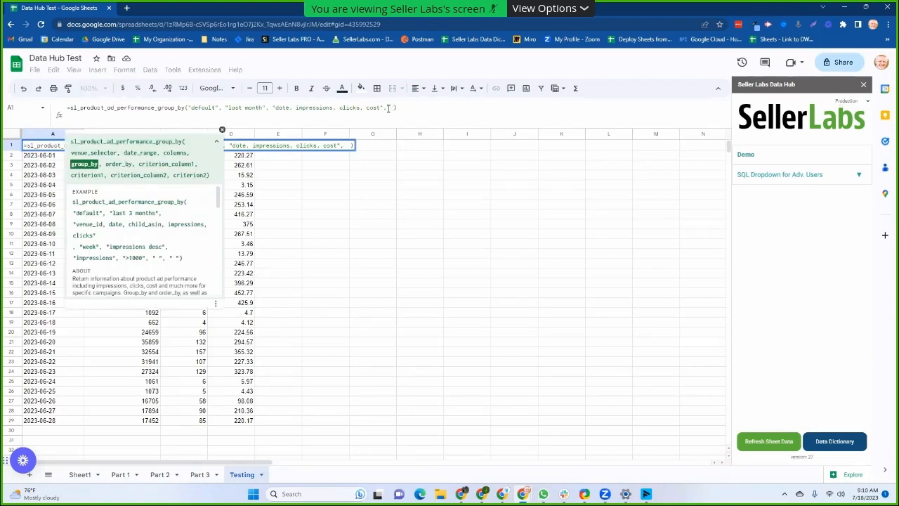
pyautogui.hotkey('ctrl', 'v')
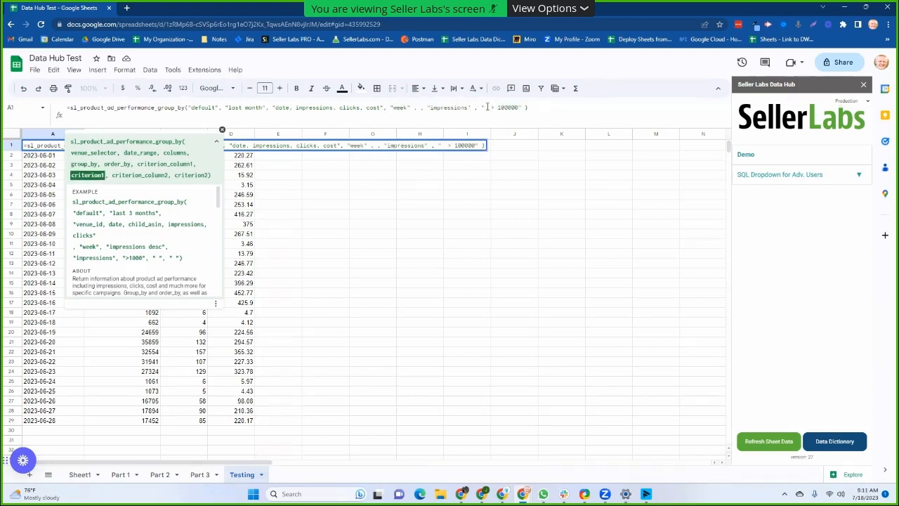
pyautogui.press('Return')
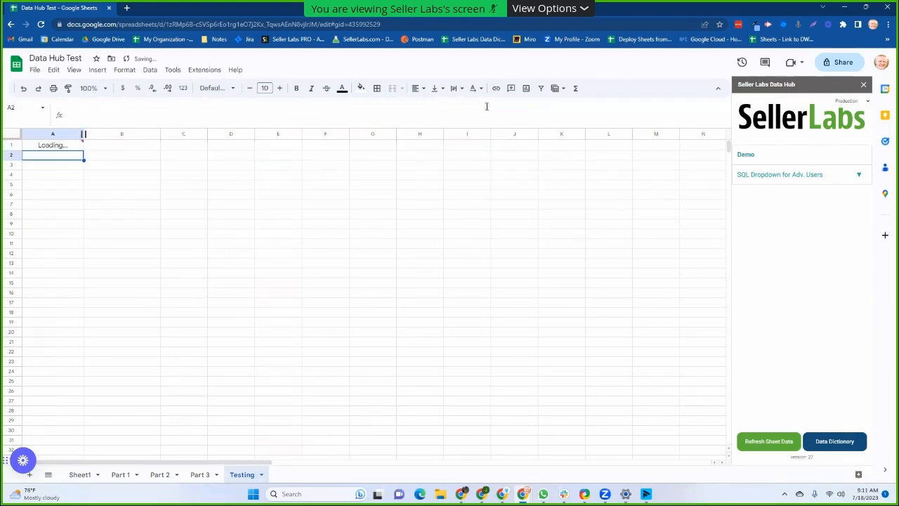
# - Remove the "impressions" column and "having > 100000" criterion from A1's formula, keeping the "week" grouping, and review the weekly impressions
pyautogui.click(70, 147)
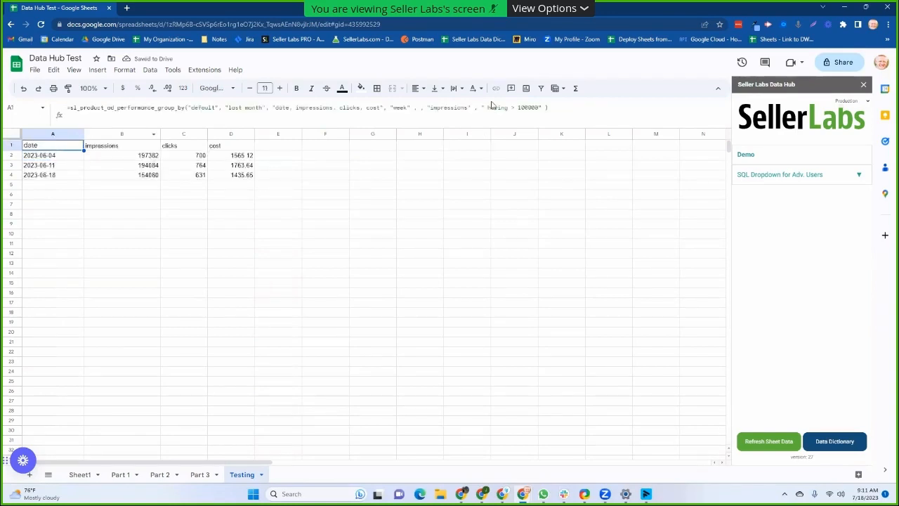
pyautogui.click(431, 107)
pyautogui.moveTo(428, 108); pyautogui.dragTo(538, 108)
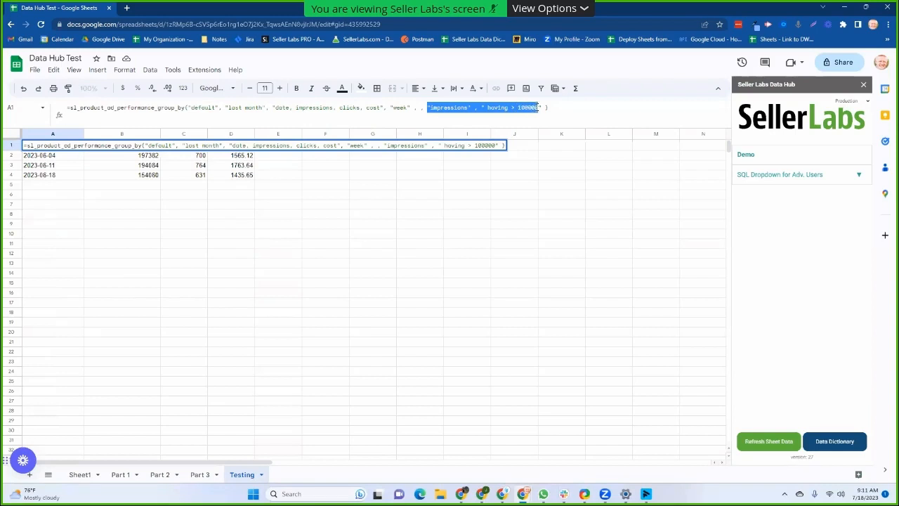
pyautogui.click(541, 107)
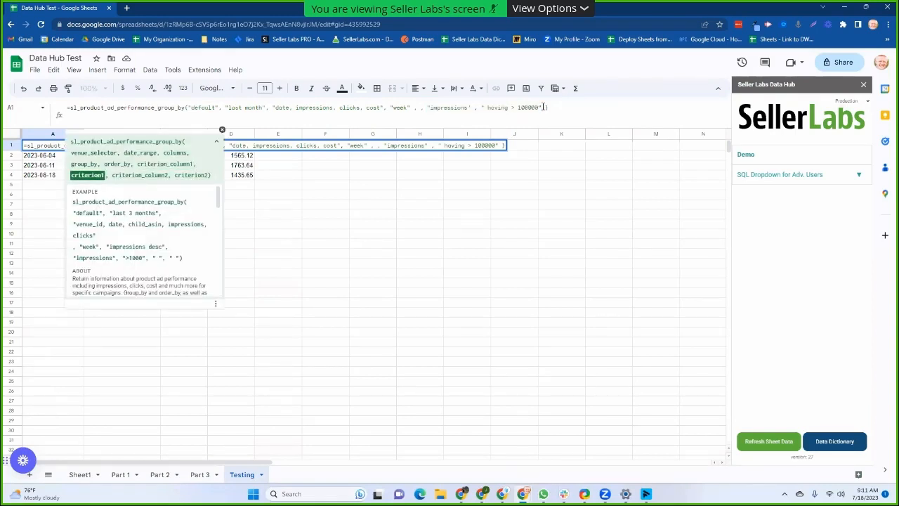
pyautogui.moveTo(541, 108); pyautogui.dragTo(428, 111)
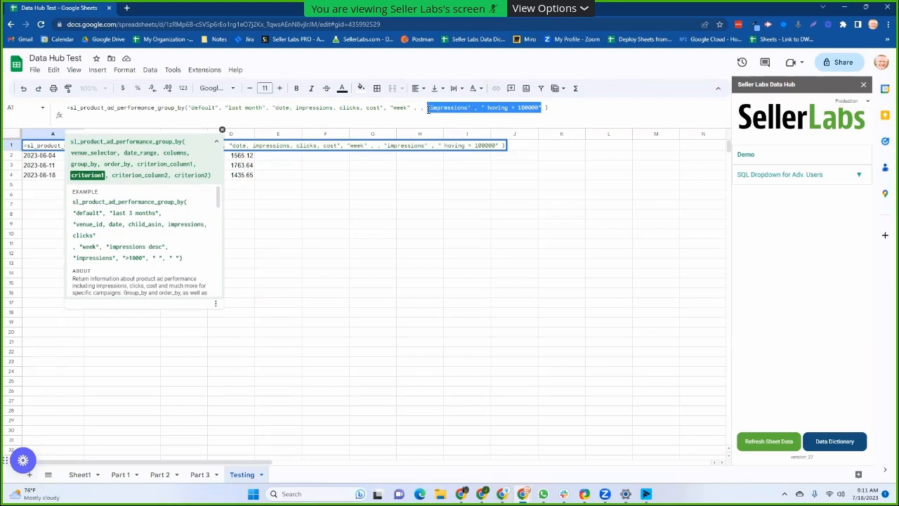
pyautogui.press('BackSpace')
pyautogui.press('Return')
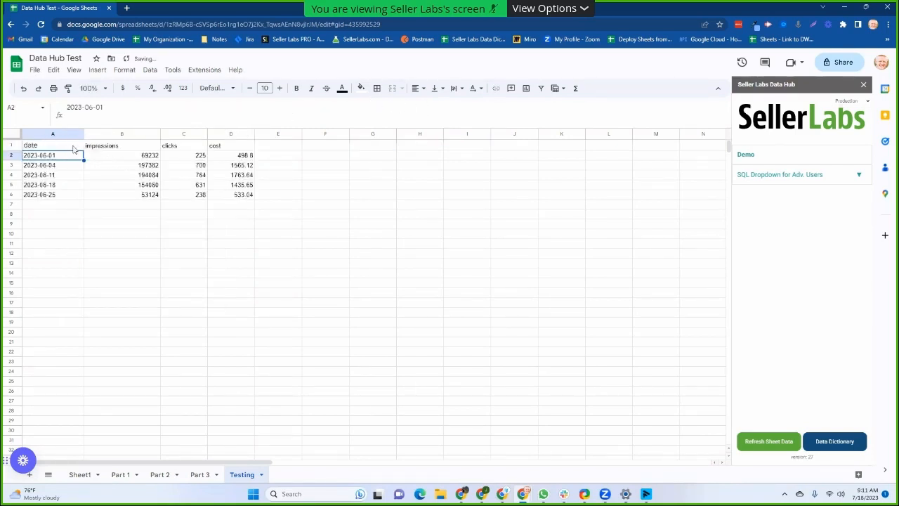
pyautogui.moveTo(129, 156); pyautogui.dragTo(132, 199)
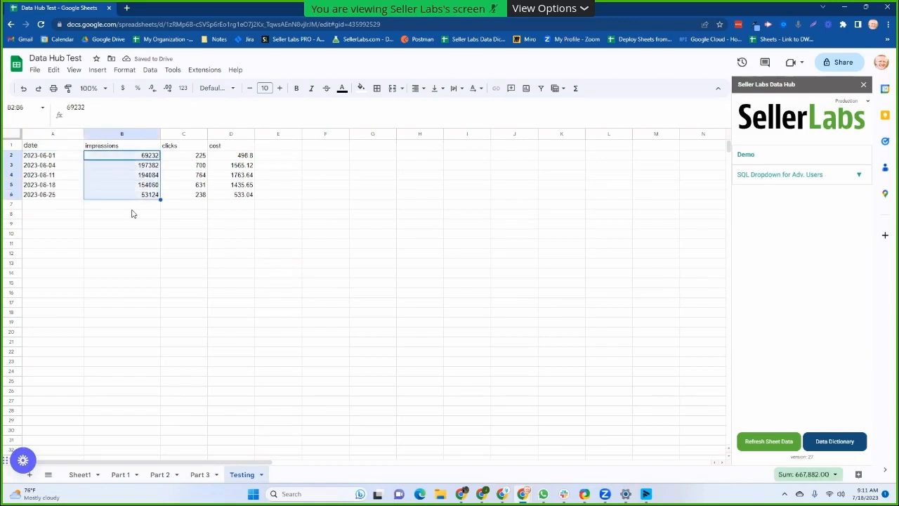
pyautogui.click(132, 205)
# - Put the "impressions" criterion column and the "having > 100000" condition back at the end of A1's weekly formula
pyautogui.click(58, 147)
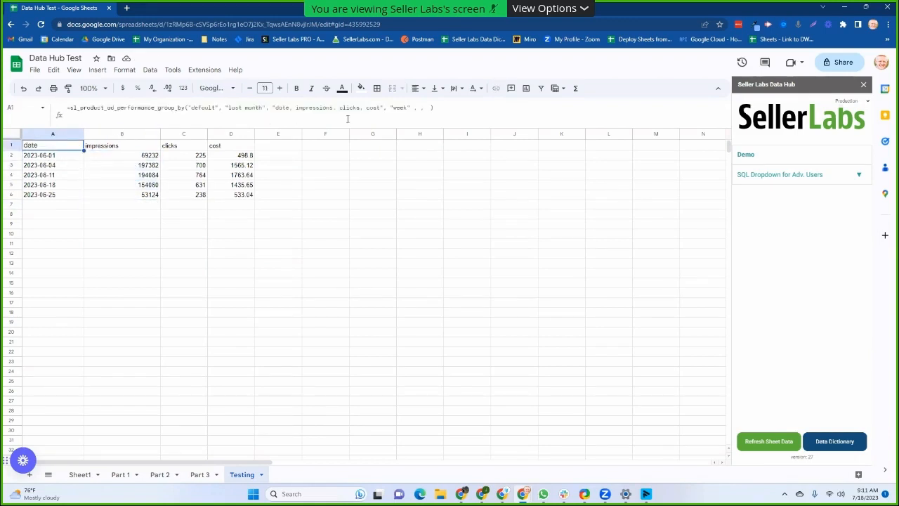
pyautogui.click(422, 109)
pyautogui.write(',"impressions" , " having > 100000"')
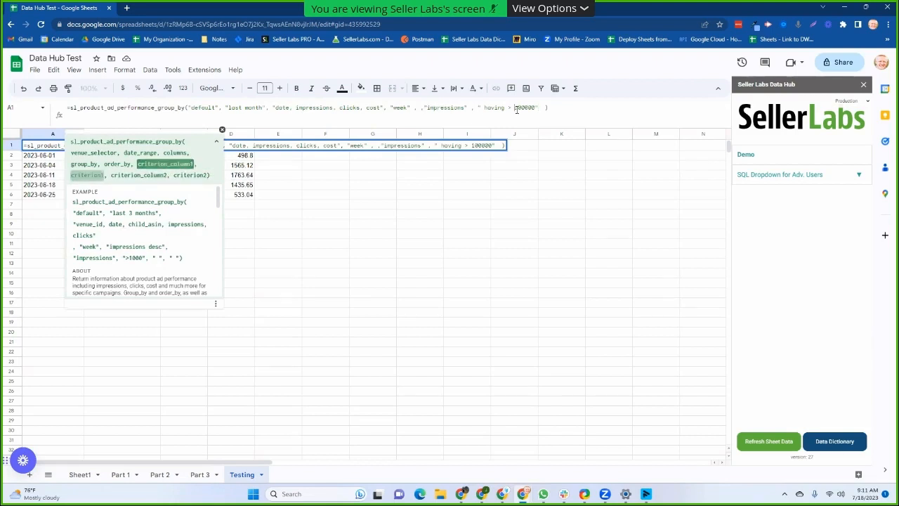
pyautogui.press('Return')
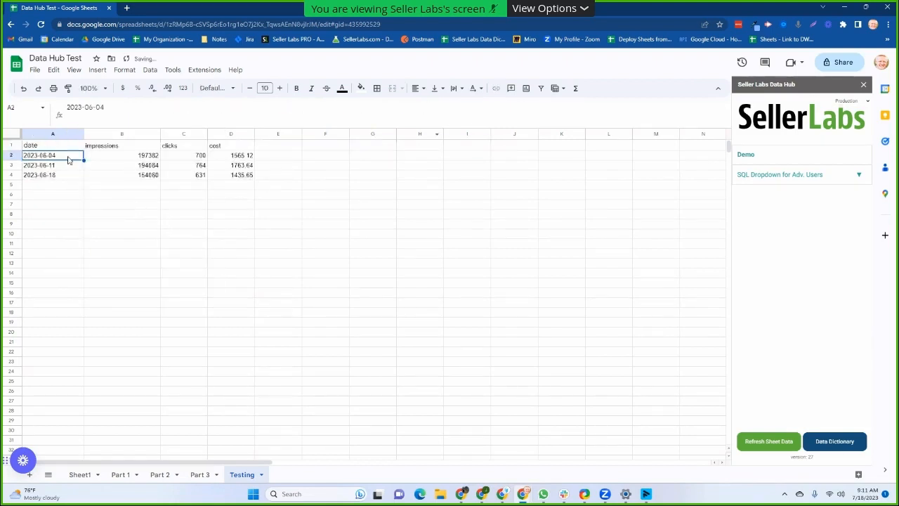